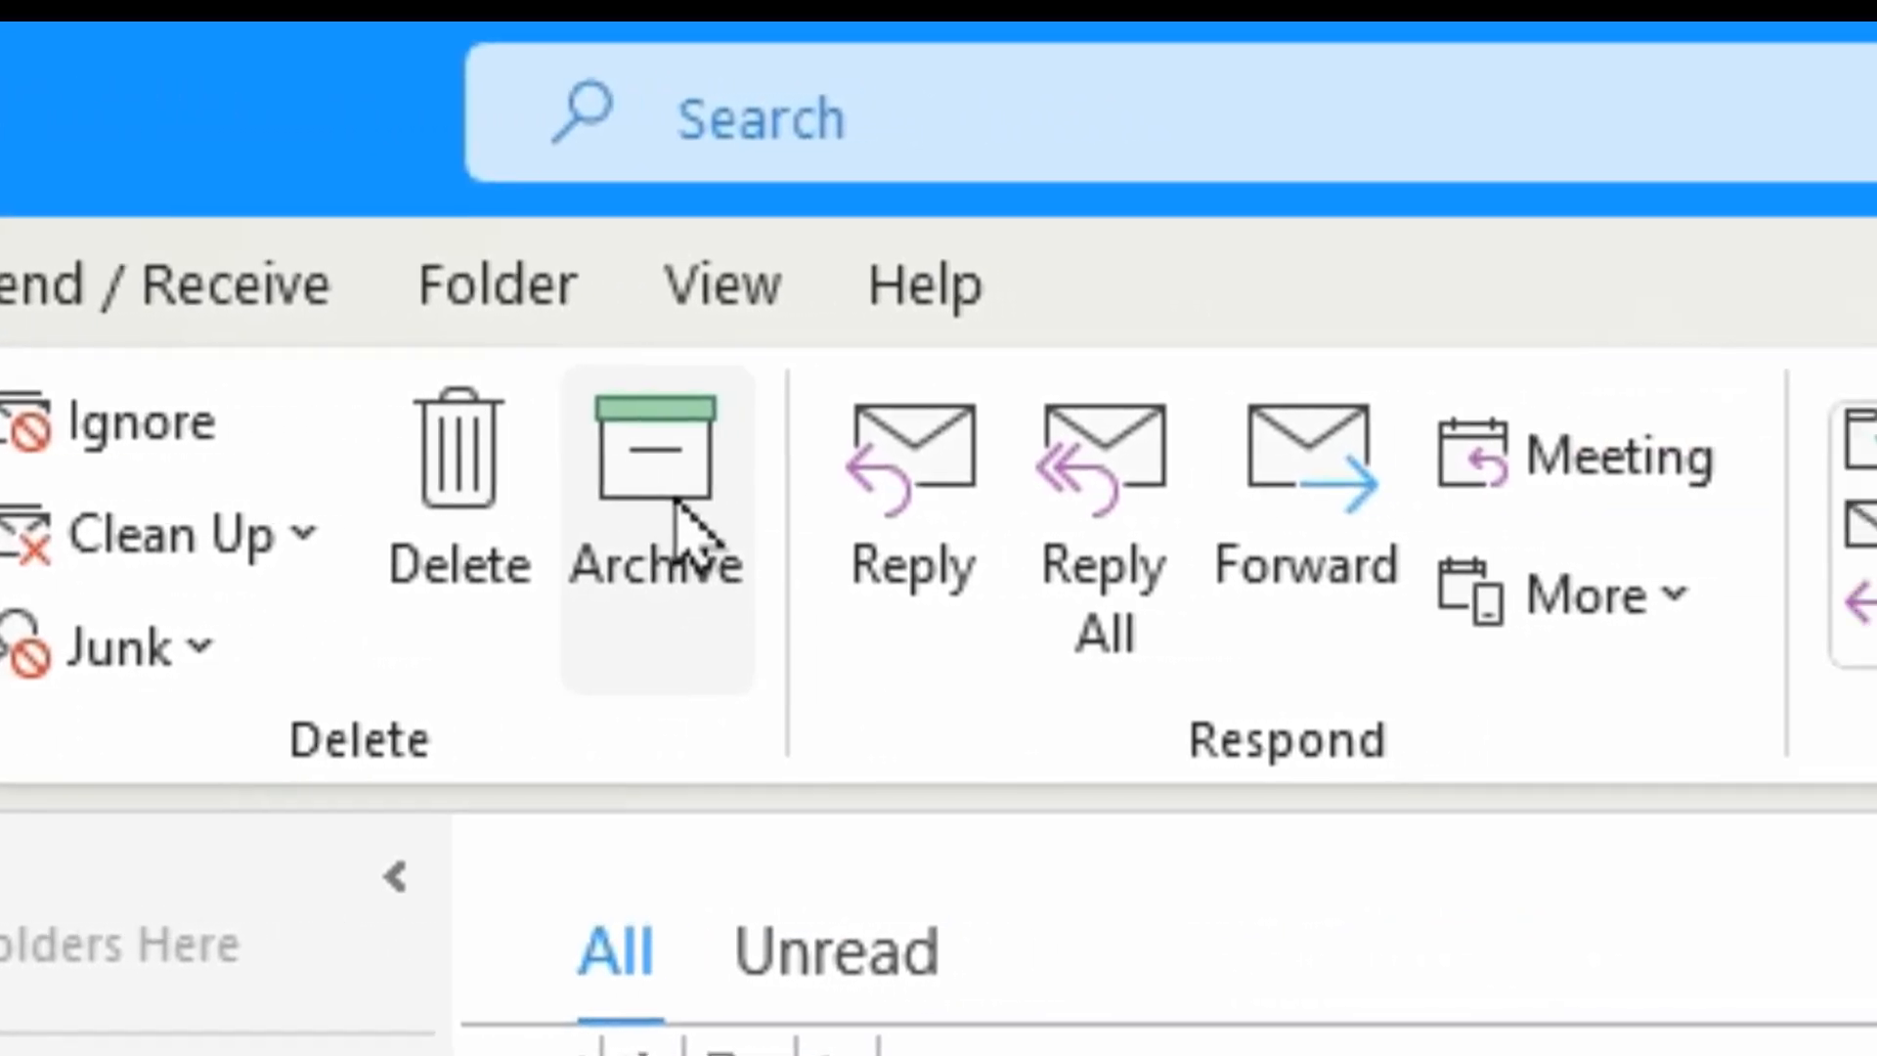
# - Open the ribbon customization options
pyautogui.rightClick(675, 508)
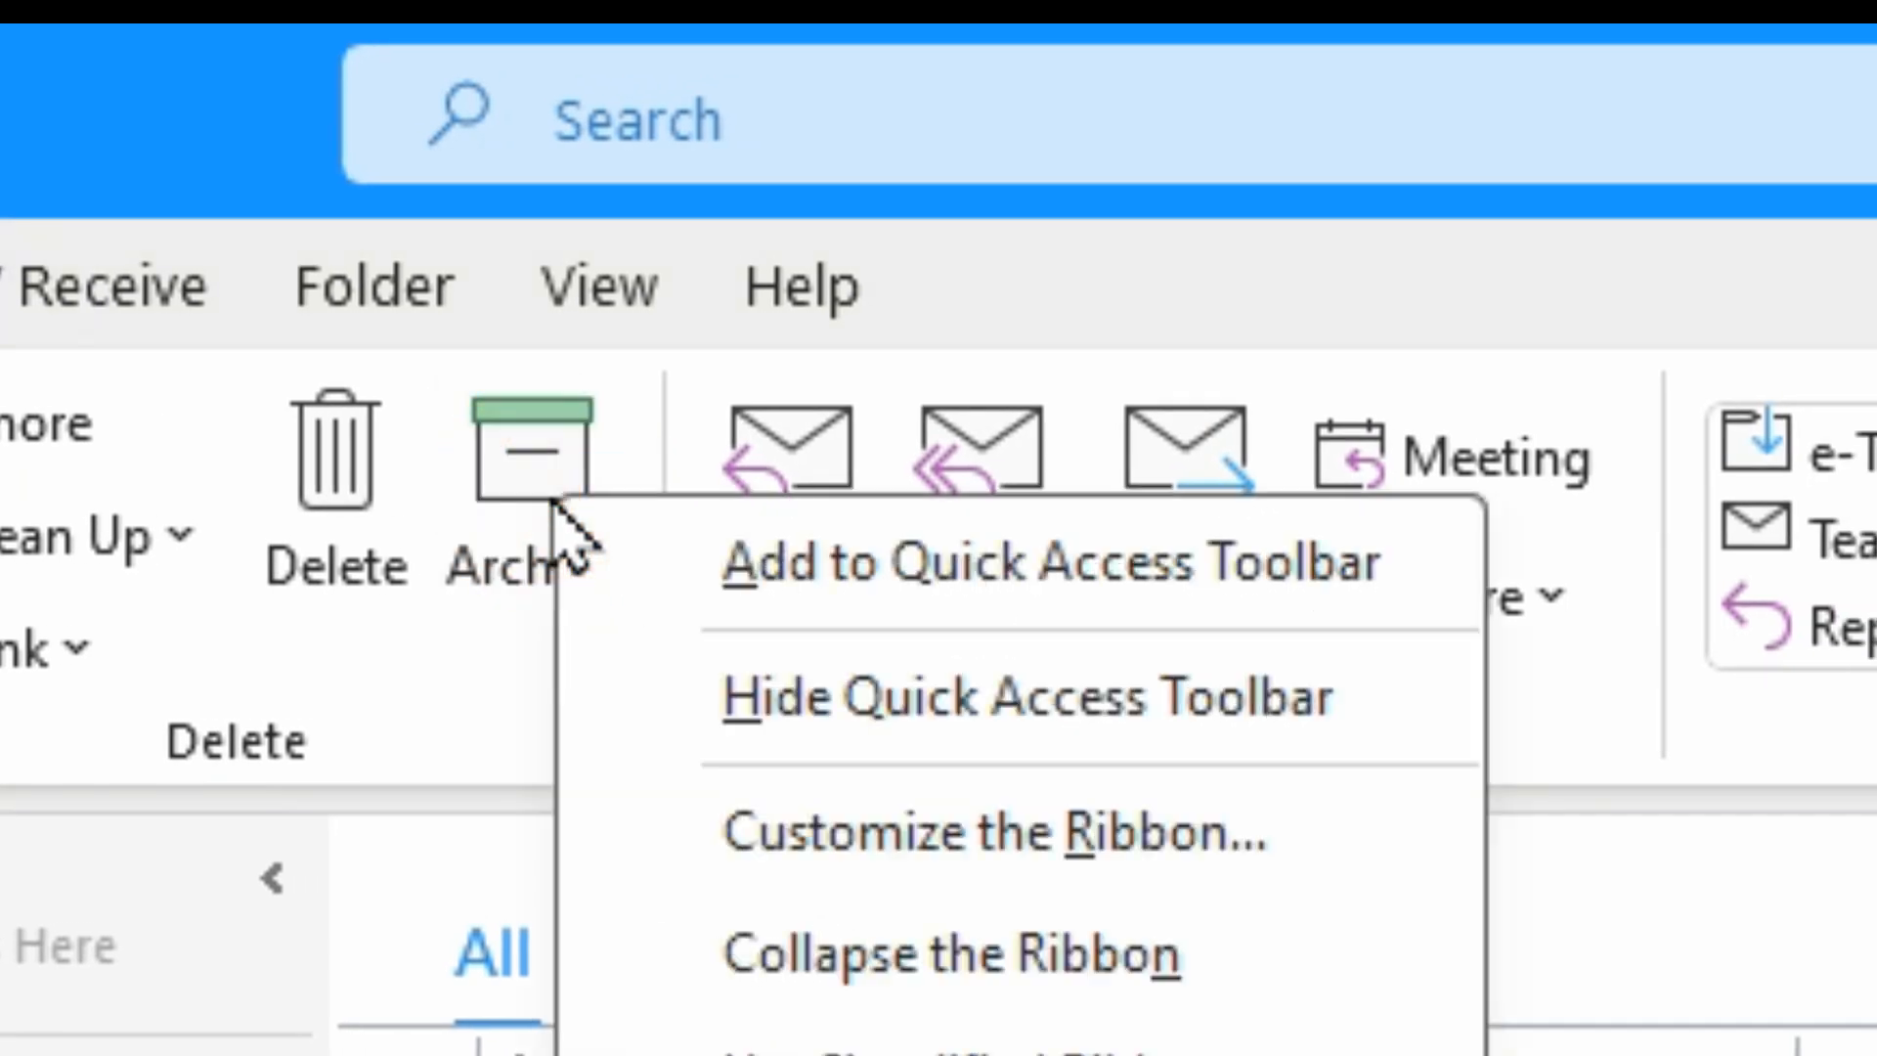
pyautogui.click(1122, 841)
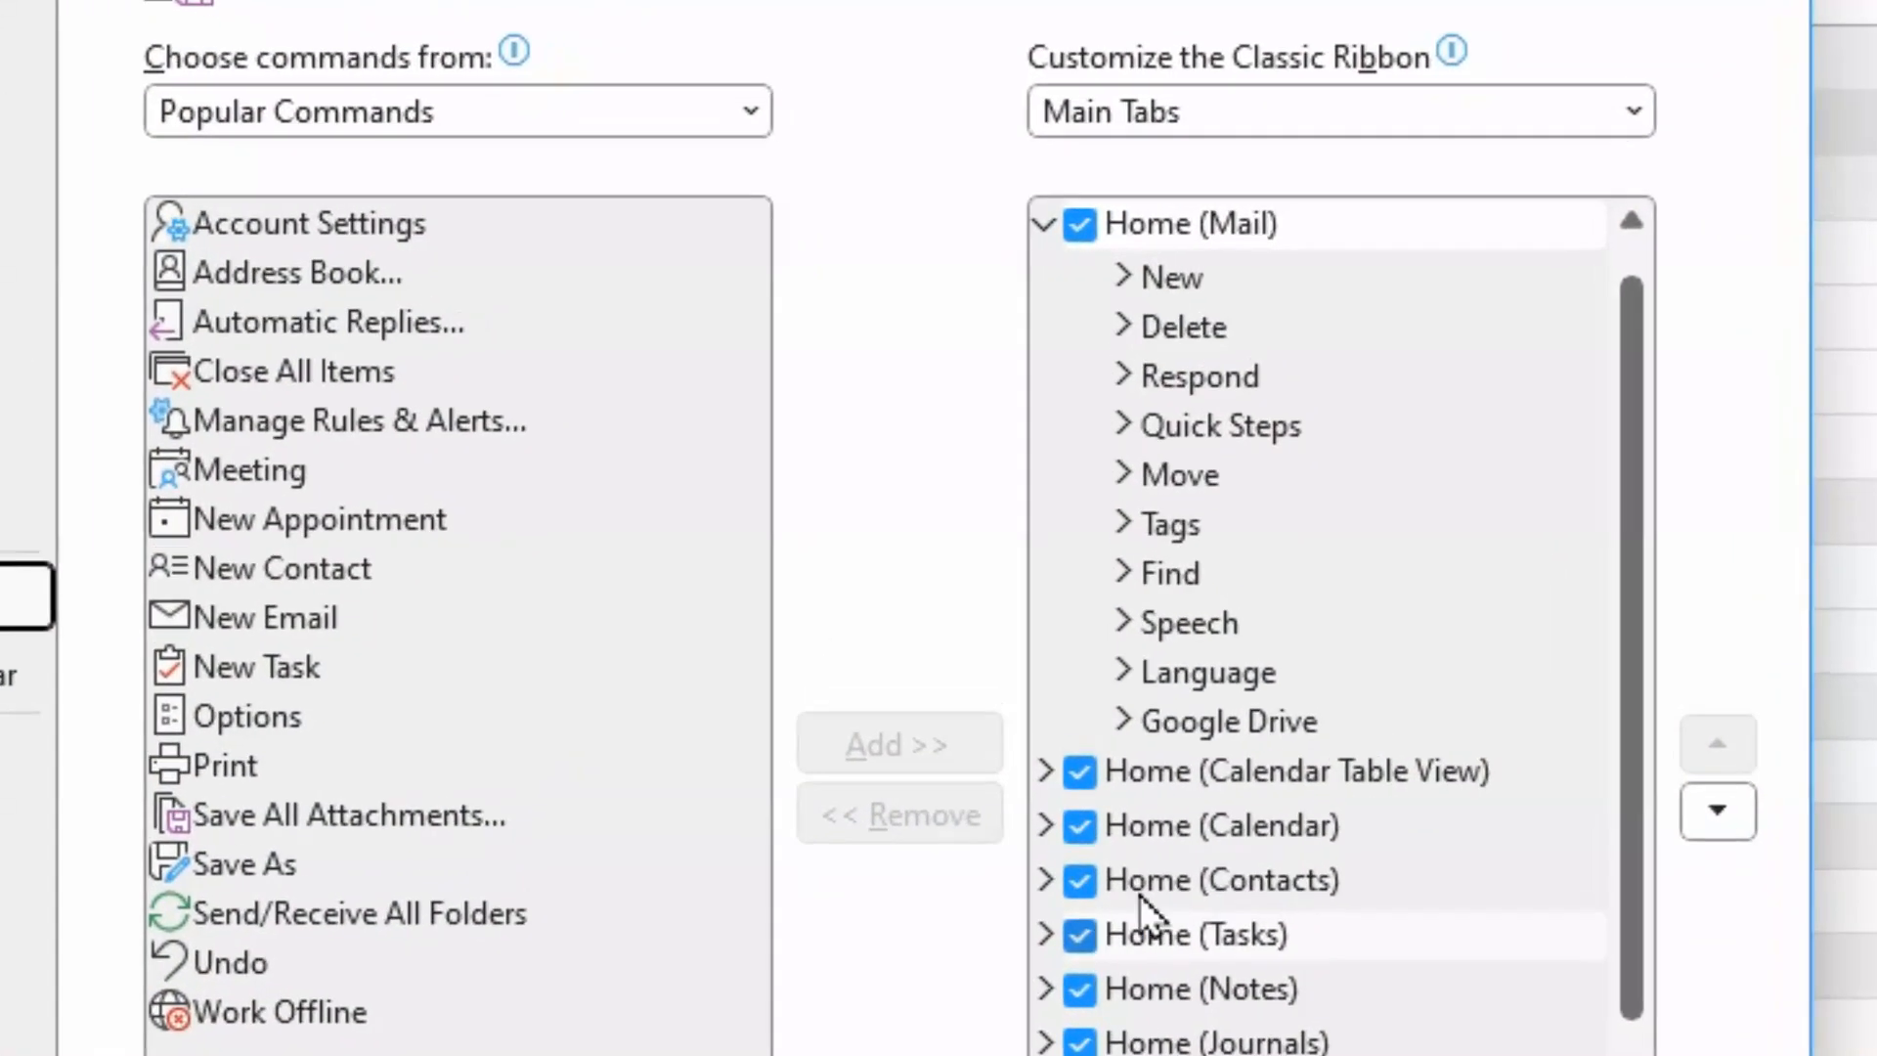
# - Look over the Tool Tabs available for ribbon customization and switch the list back to Main Tabs
pyautogui.click(1258, 104)
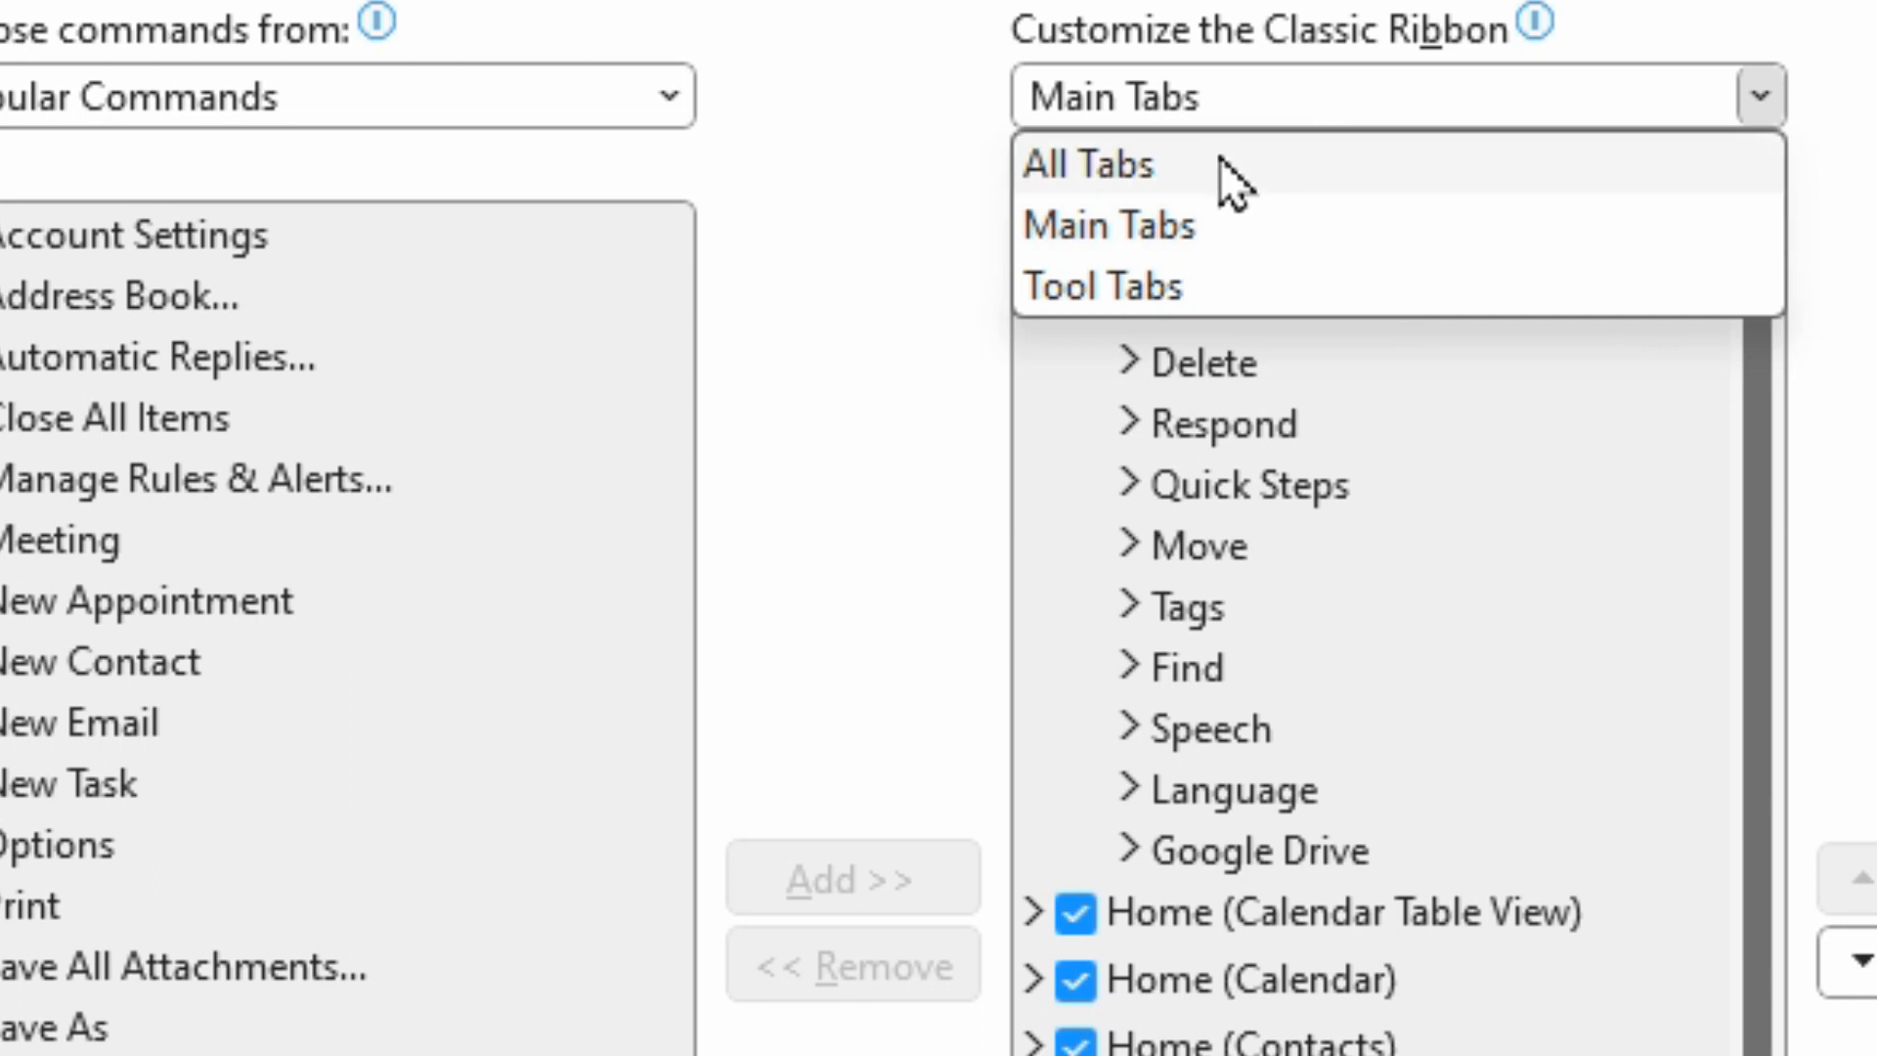
pyautogui.click(1193, 294)
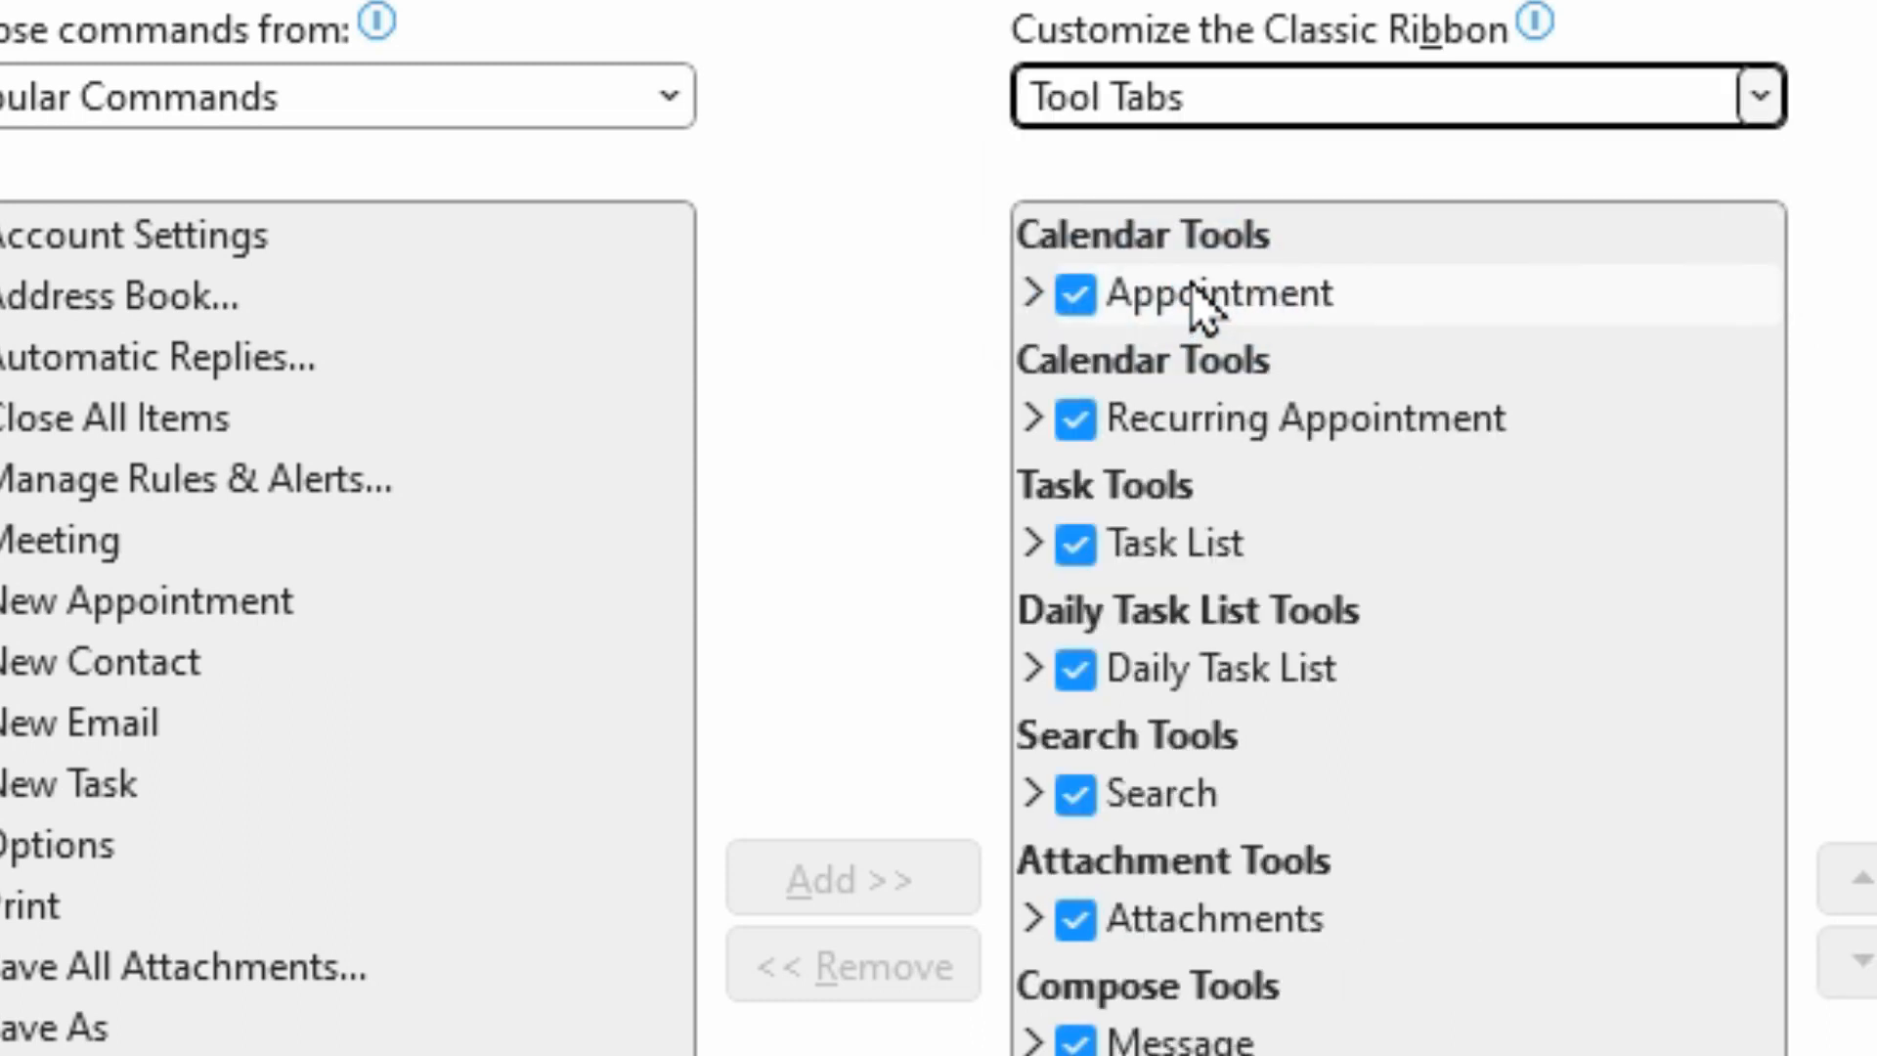
pyautogui.click(1261, 94)
pyautogui.click(1181, 221)
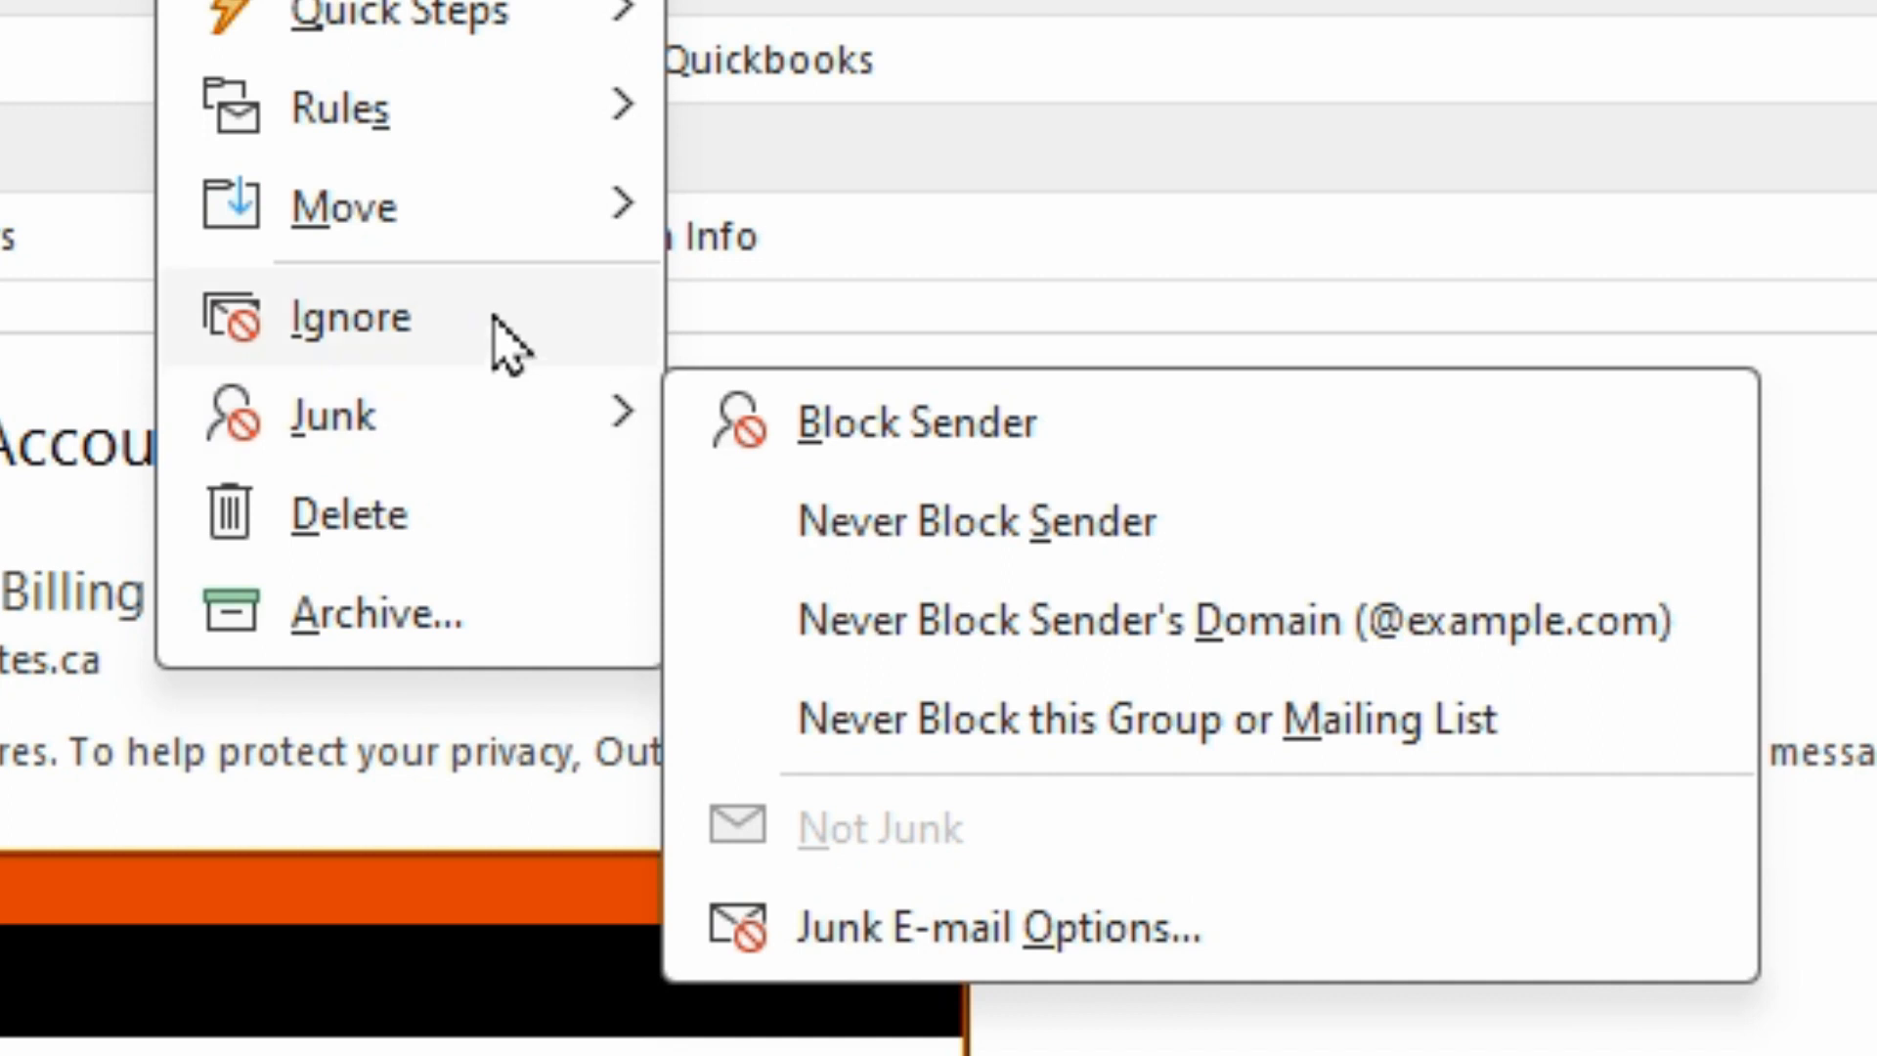
# - Remove the built-in Delete group, which contains the Archive command, from the Home (Mail) ribbon tab
pyautogui.moveTo(508, 441)
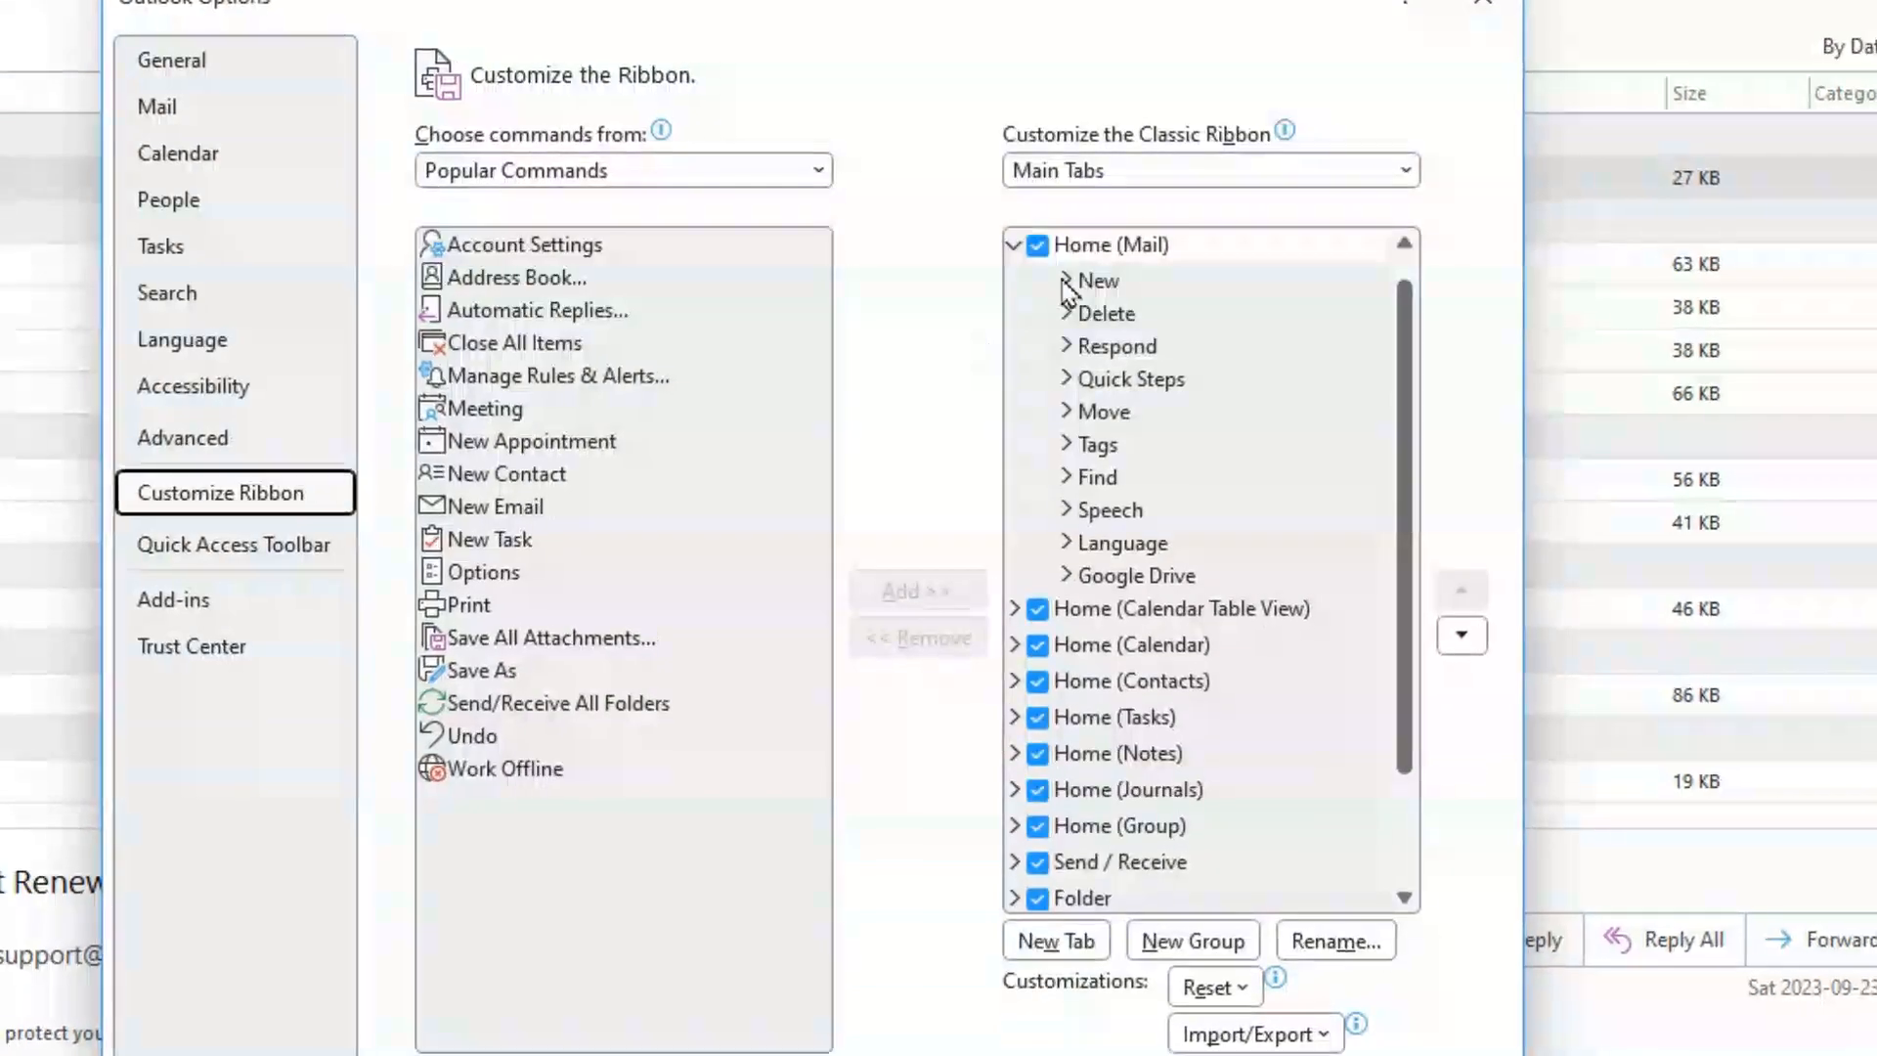
pyautogui.click(1066, 309)
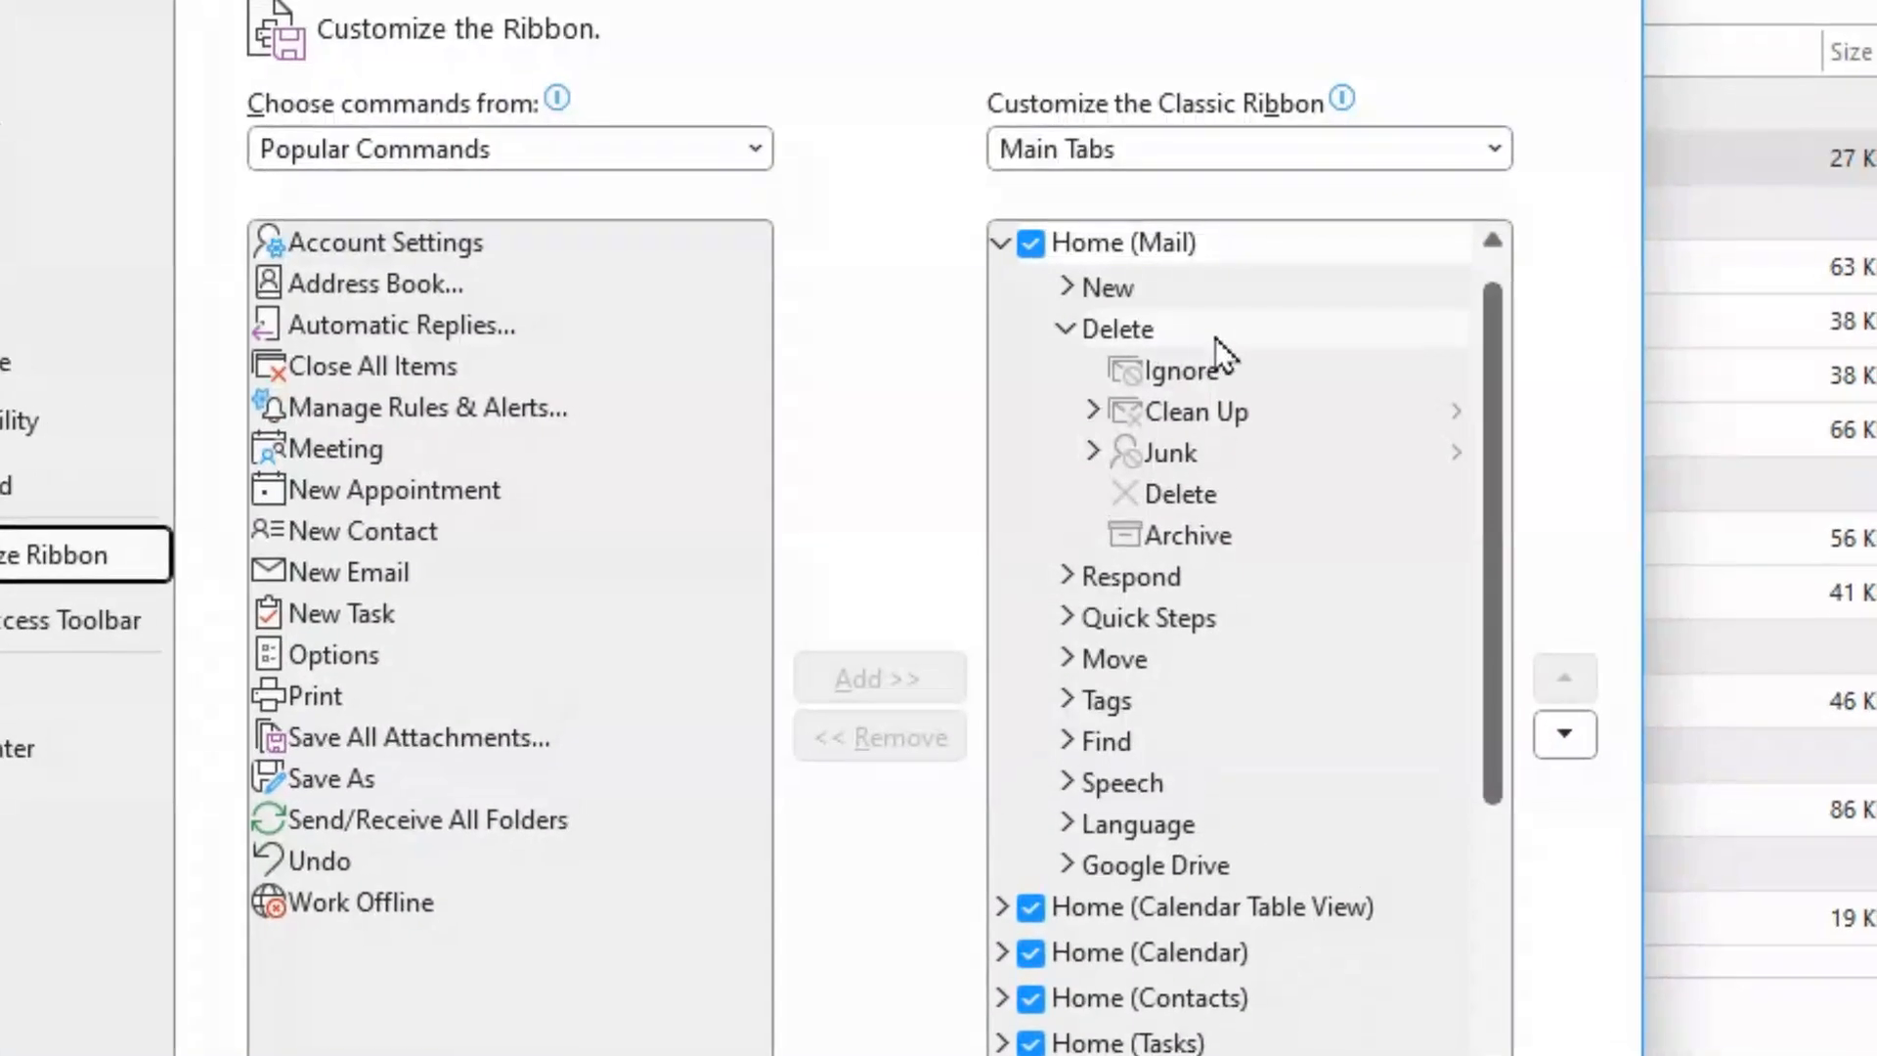
pyautogui.click(1171, 538)
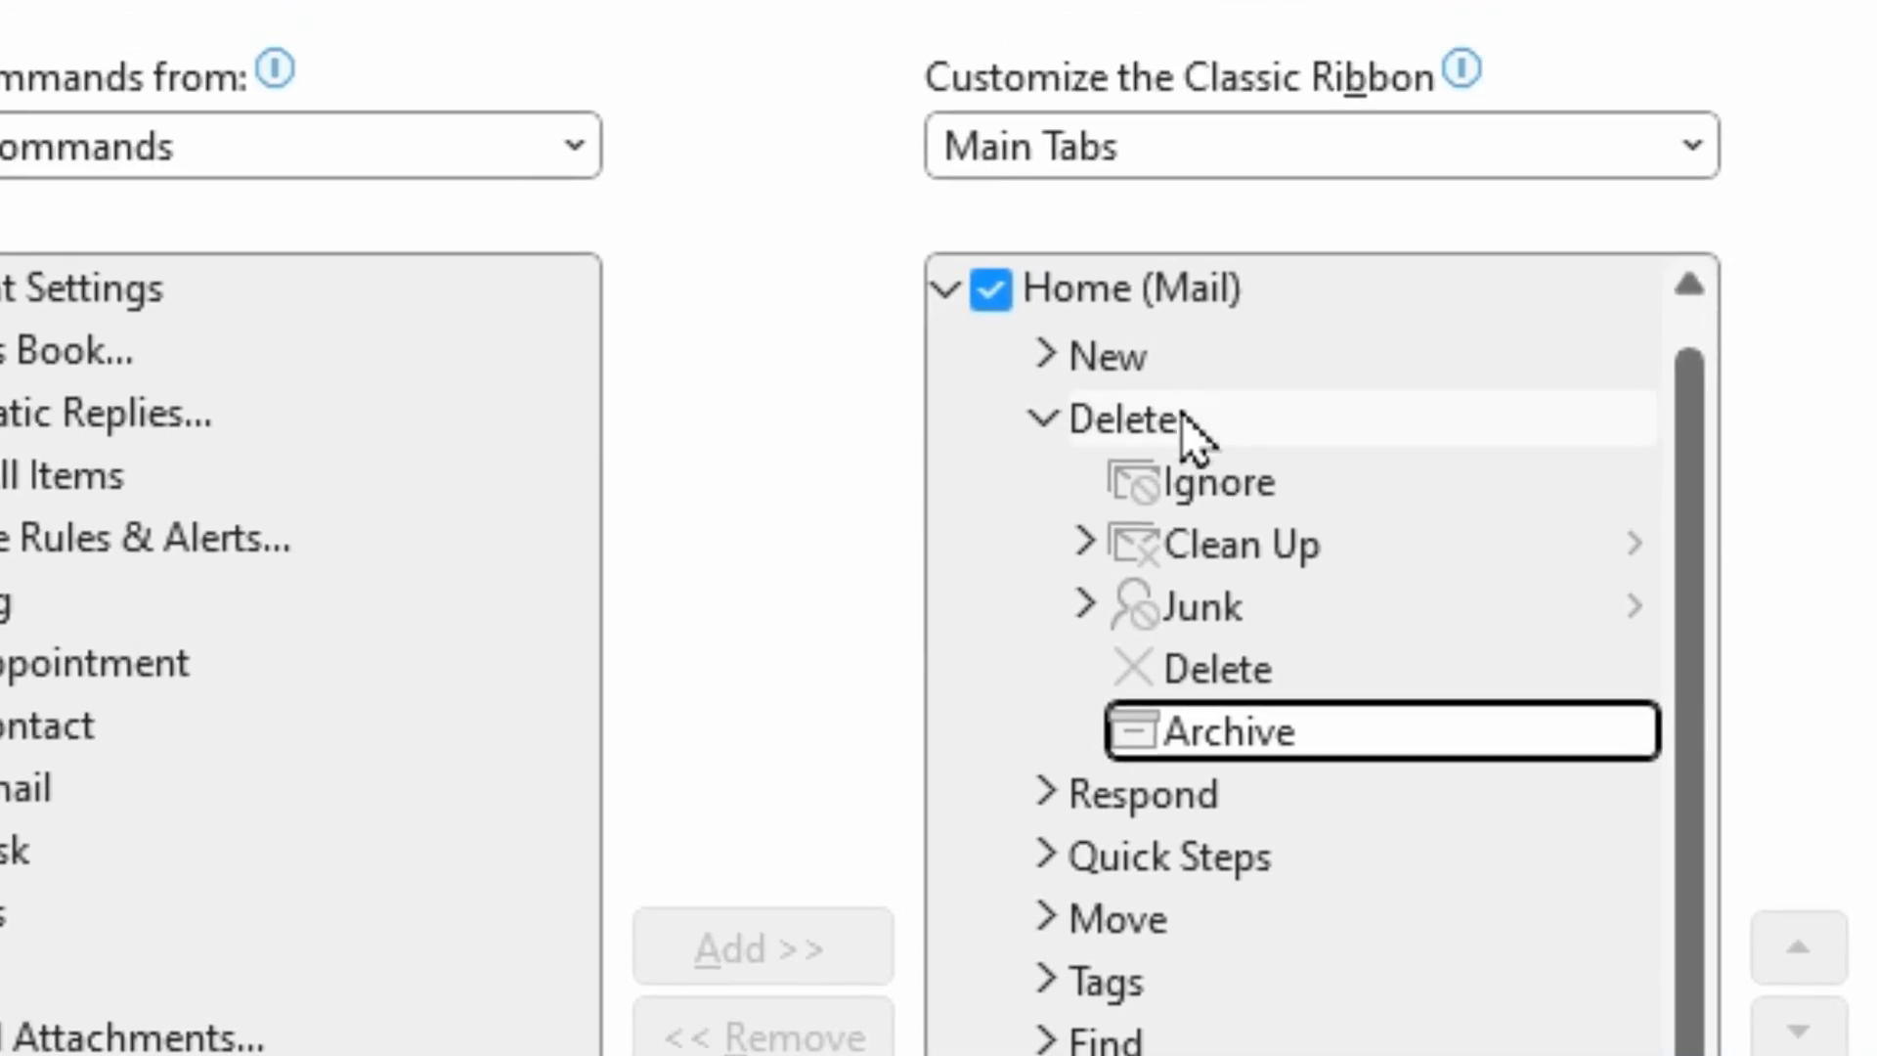
pyautogui.click(1183, 418)
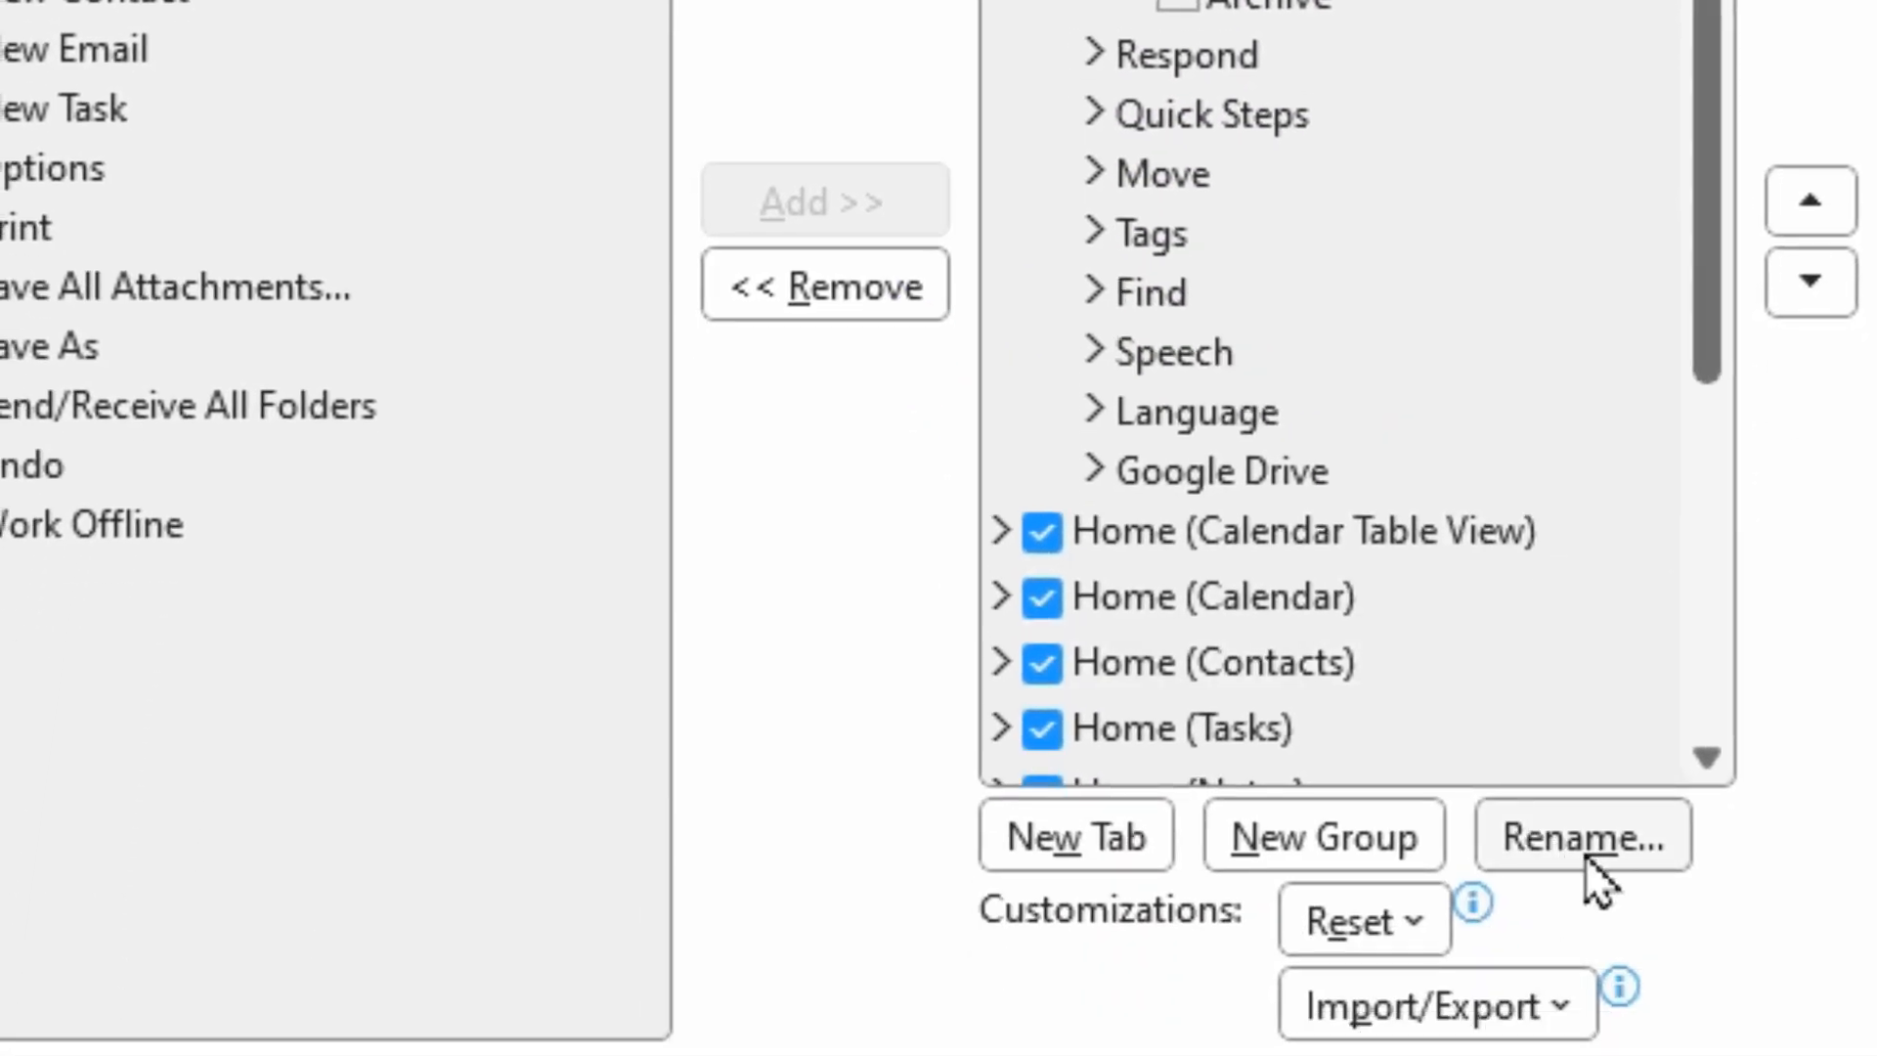
pyautogui.rightClick(1181, 423)
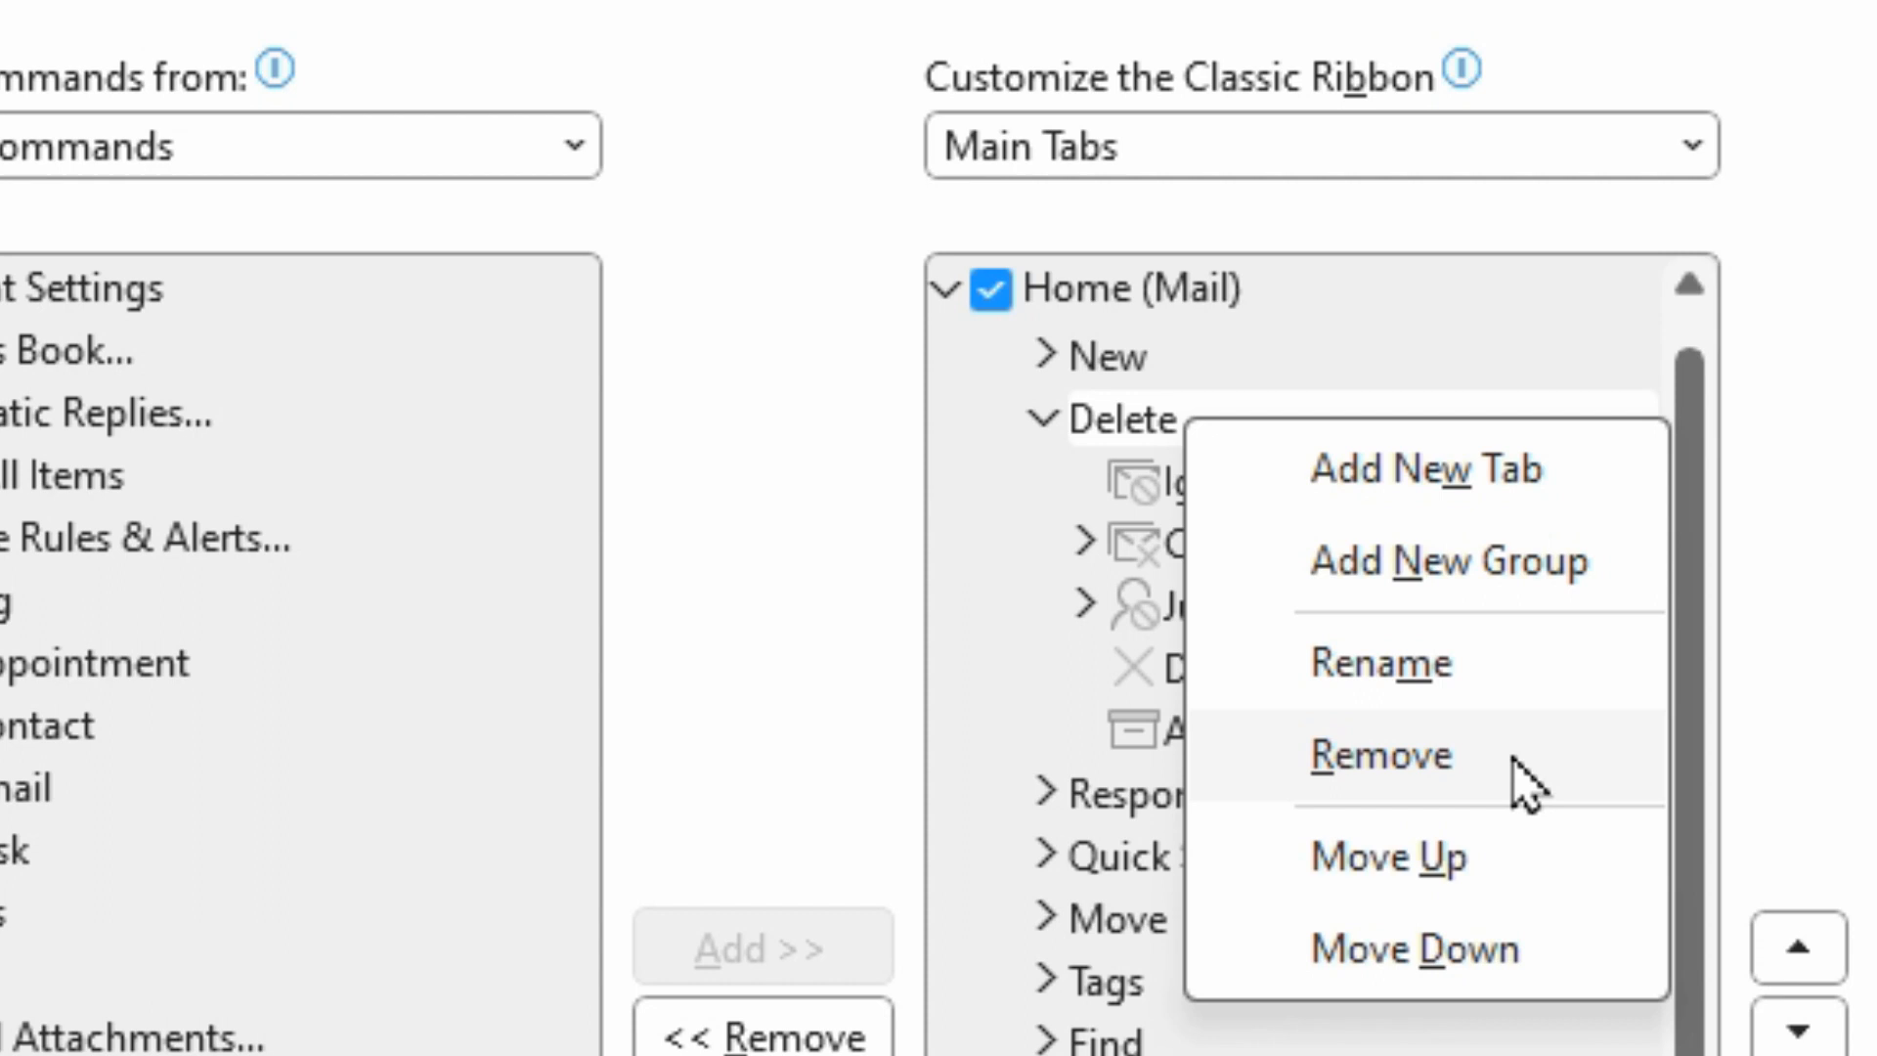
pyautogui.click(1398, 752)
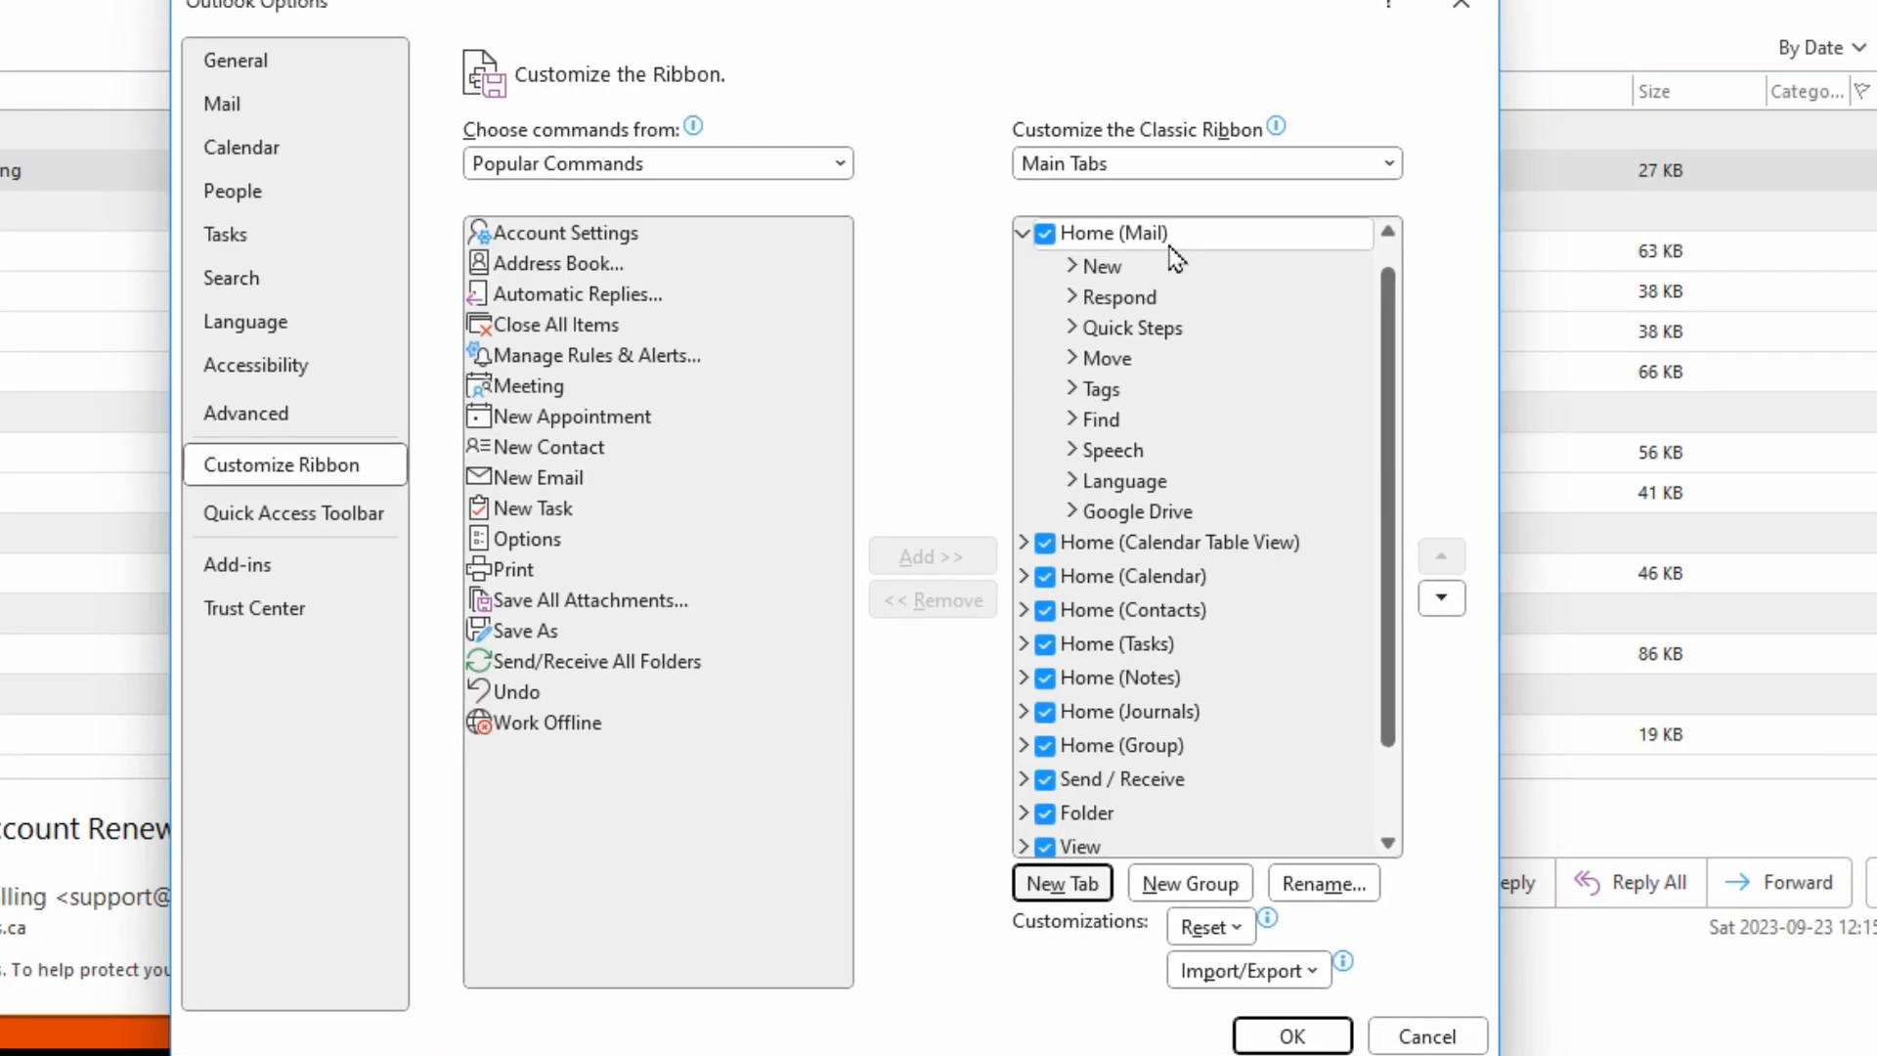
# - Add a new custom group to the Home (Mail) ribbon tab and rename it TwinBytes
pyautogui.click(1234, 296)
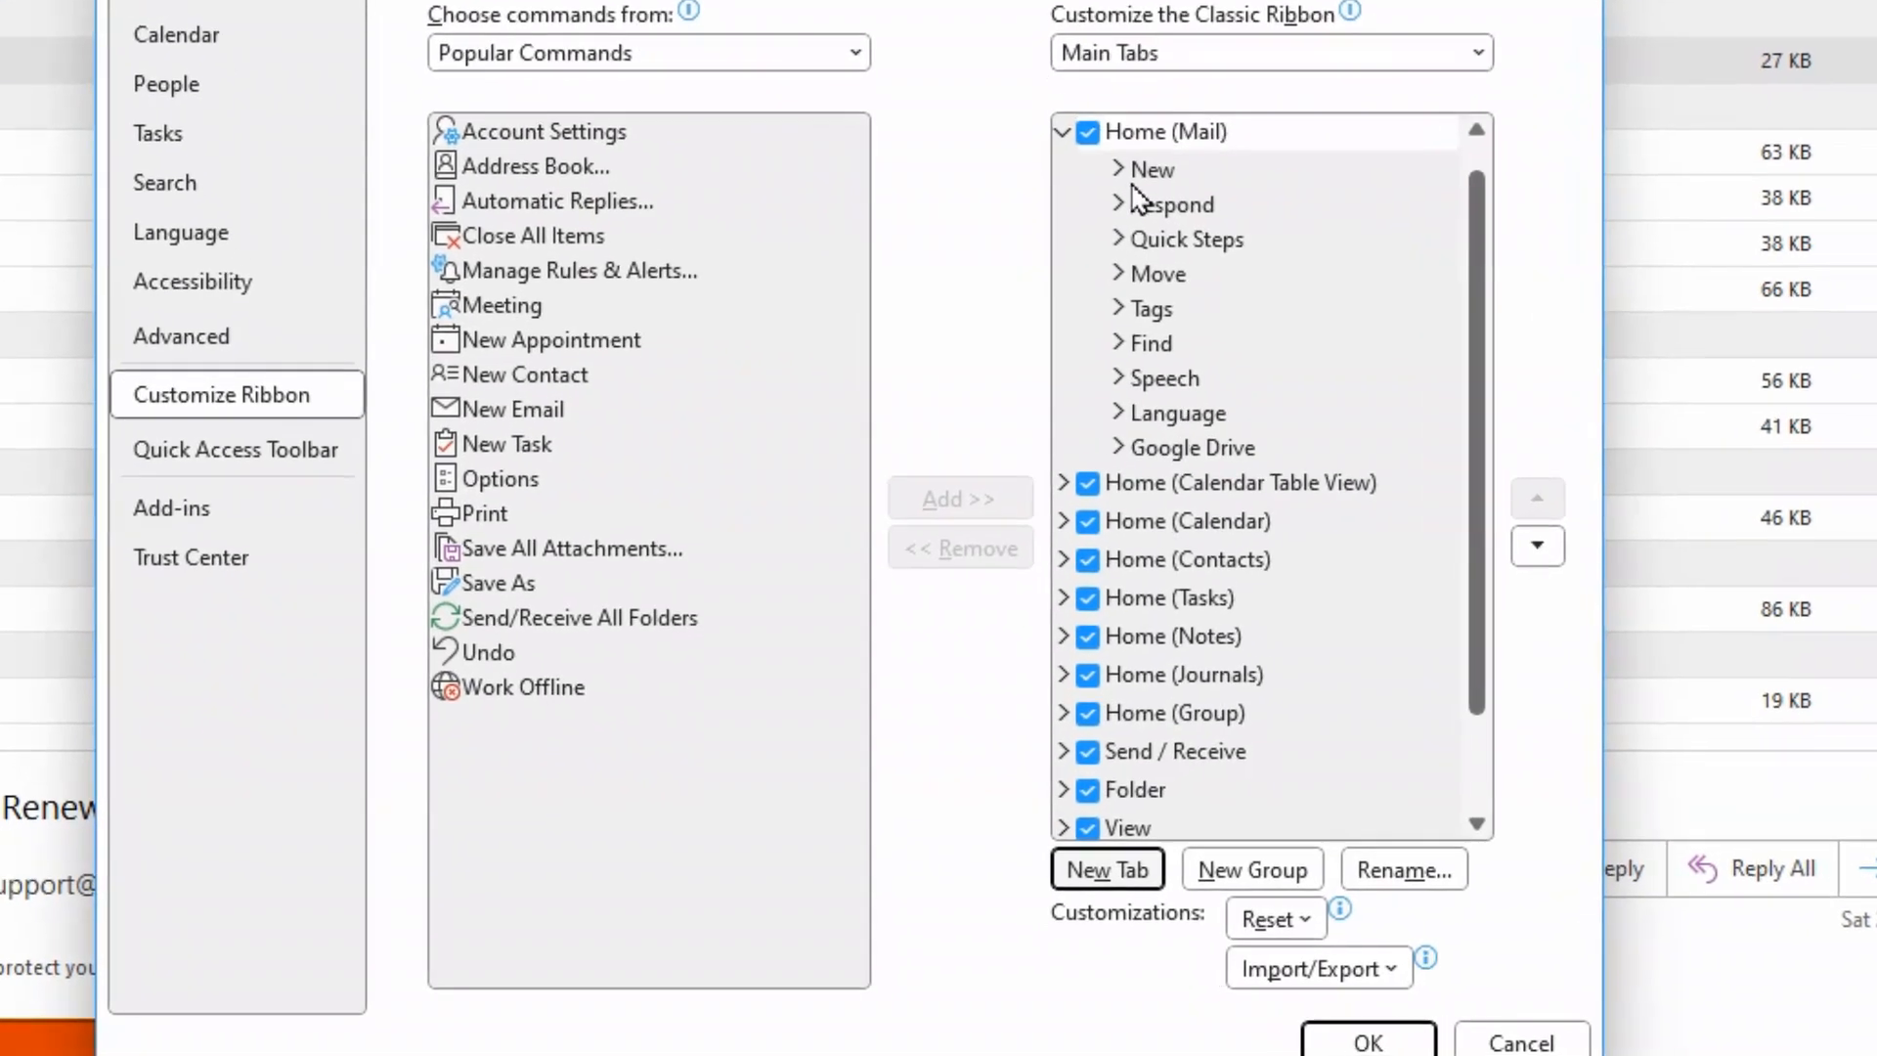
pyautogui.click(1120, 203)
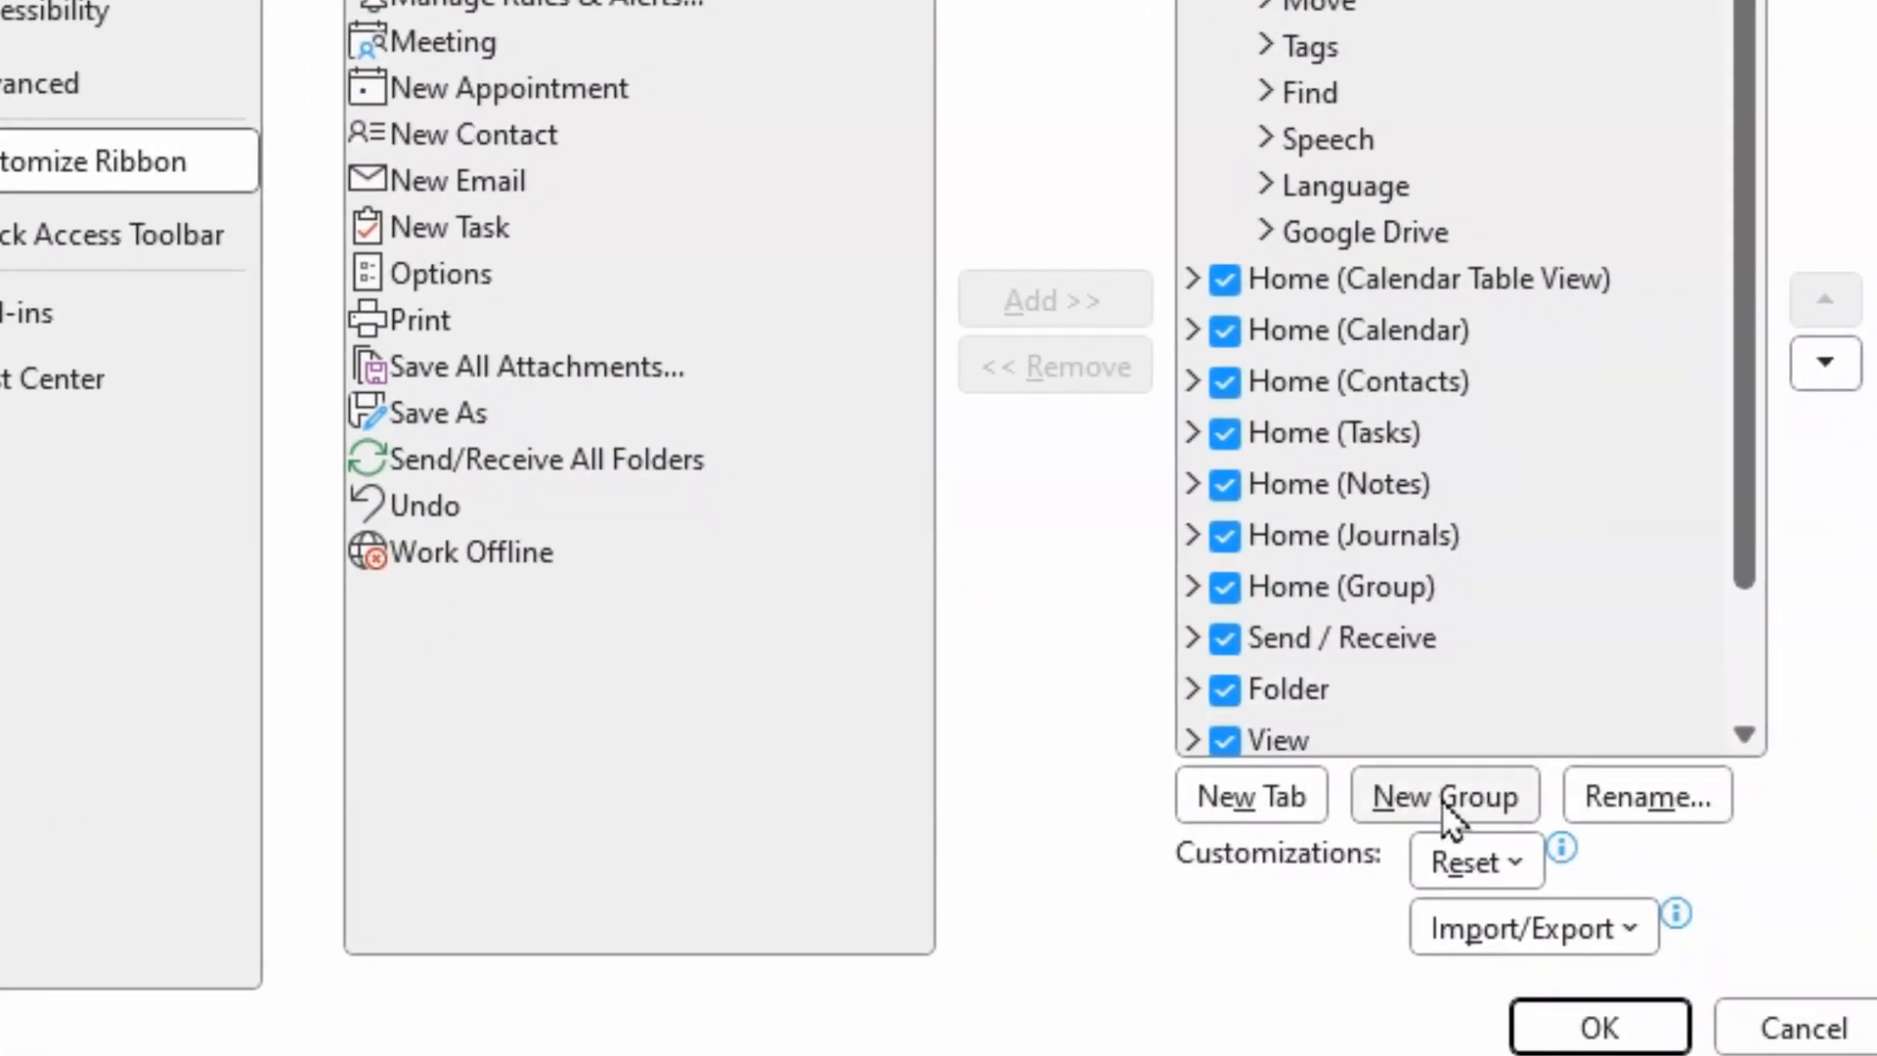
pyautogui.click(1447, 800)
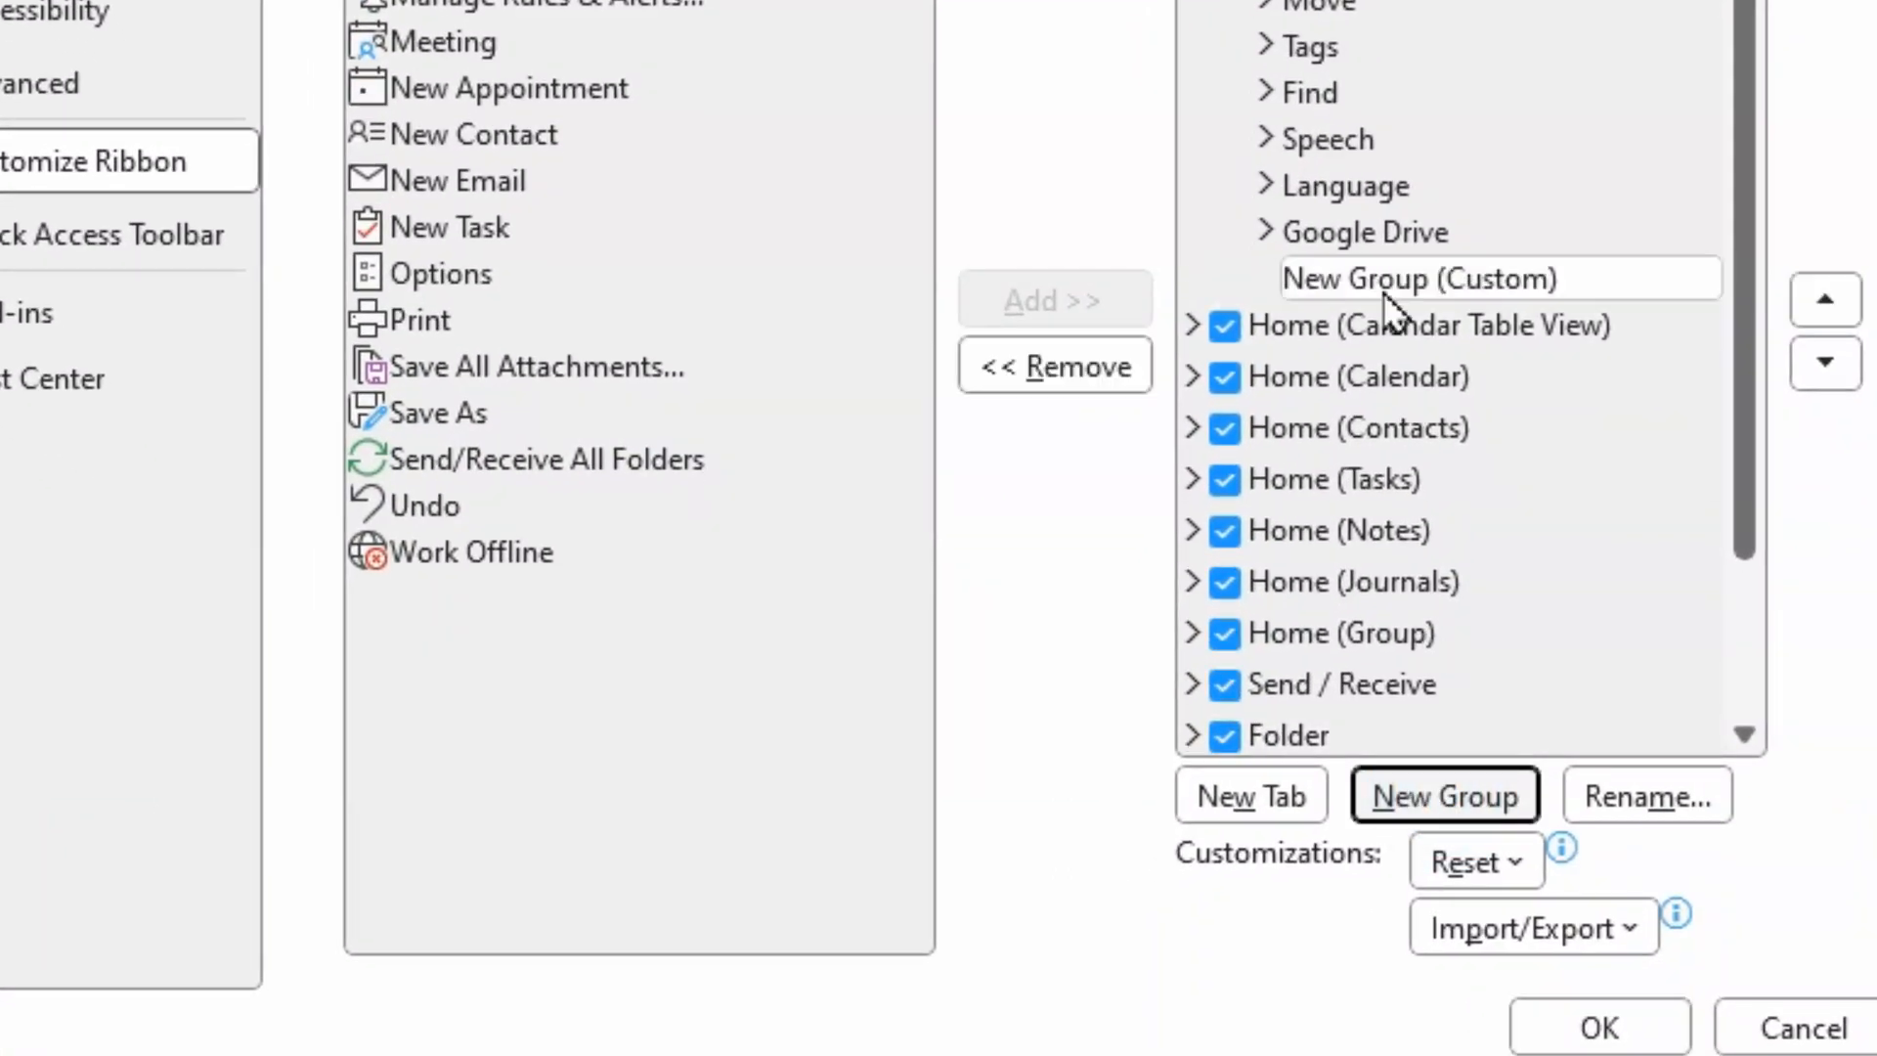
pyautogui.rightClick(1354, 281)
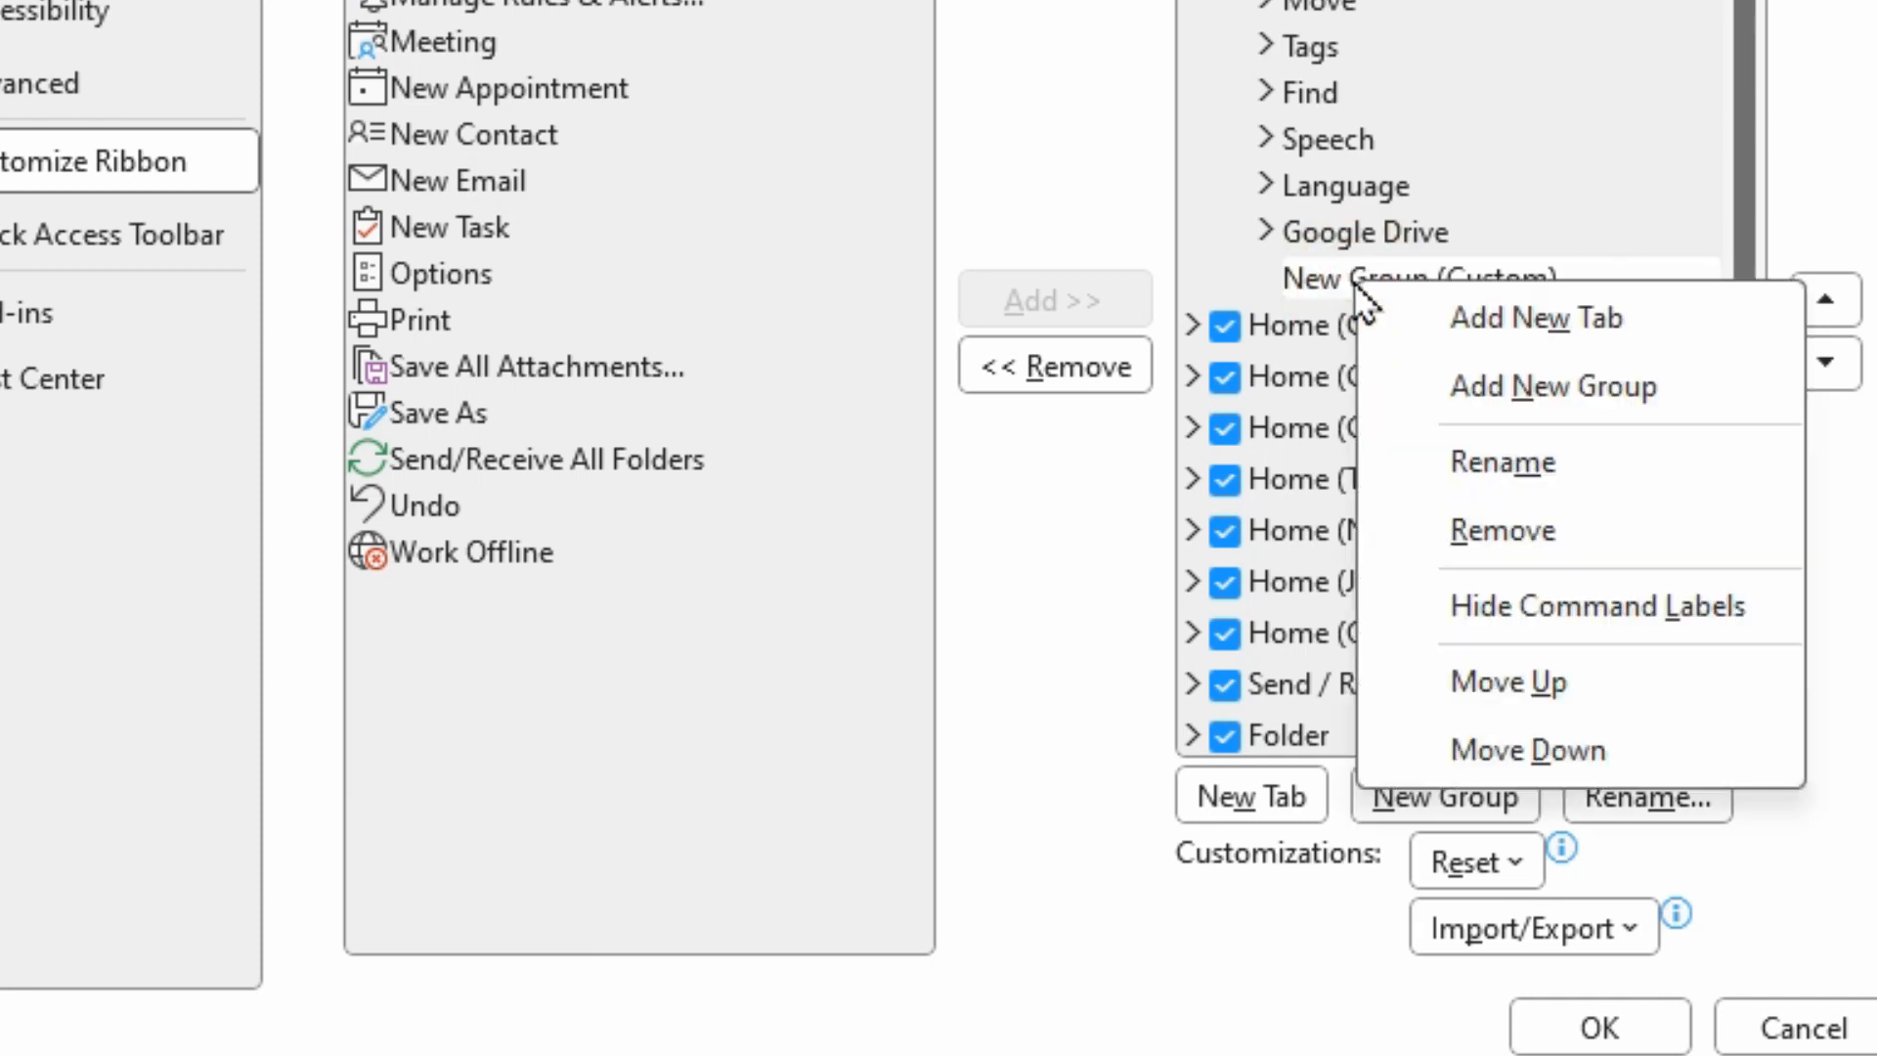
pyautogui.click(1532, 459)
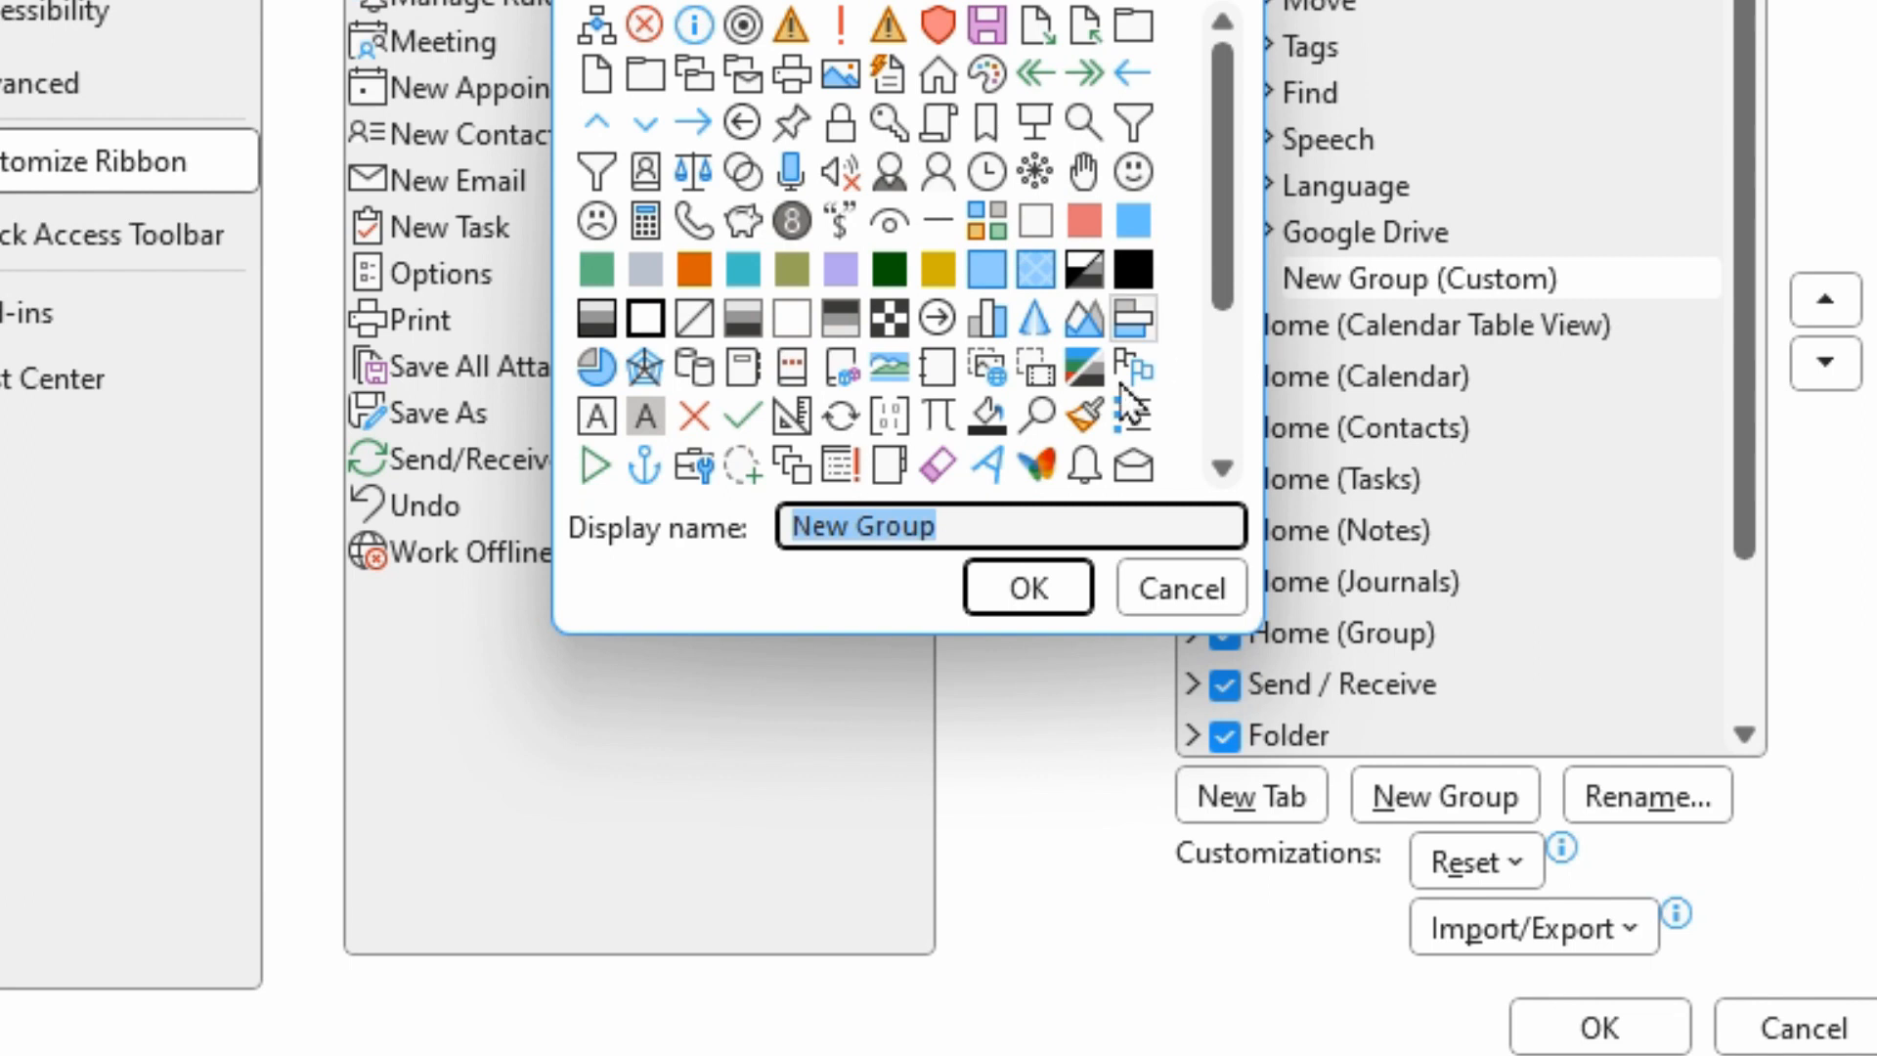
pyautogui.write('TwinBytes')
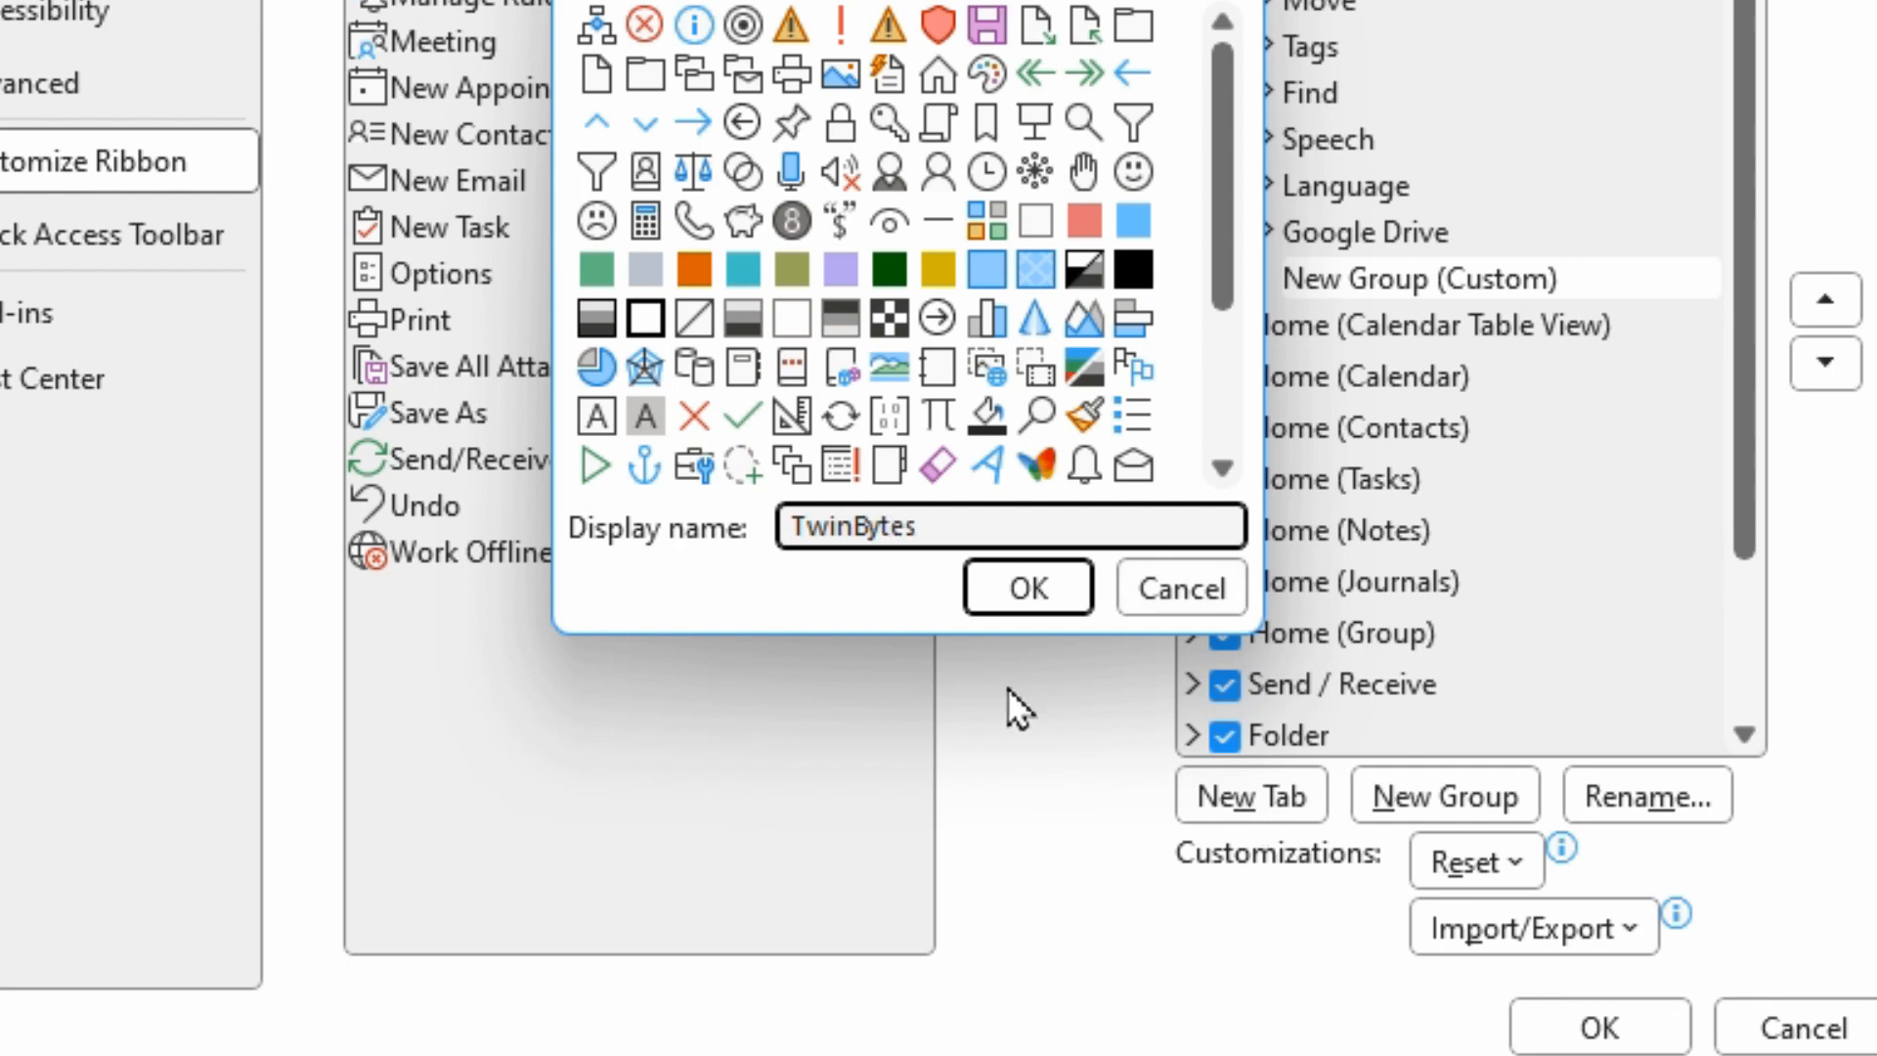
pyautogui.click(1012, 590)
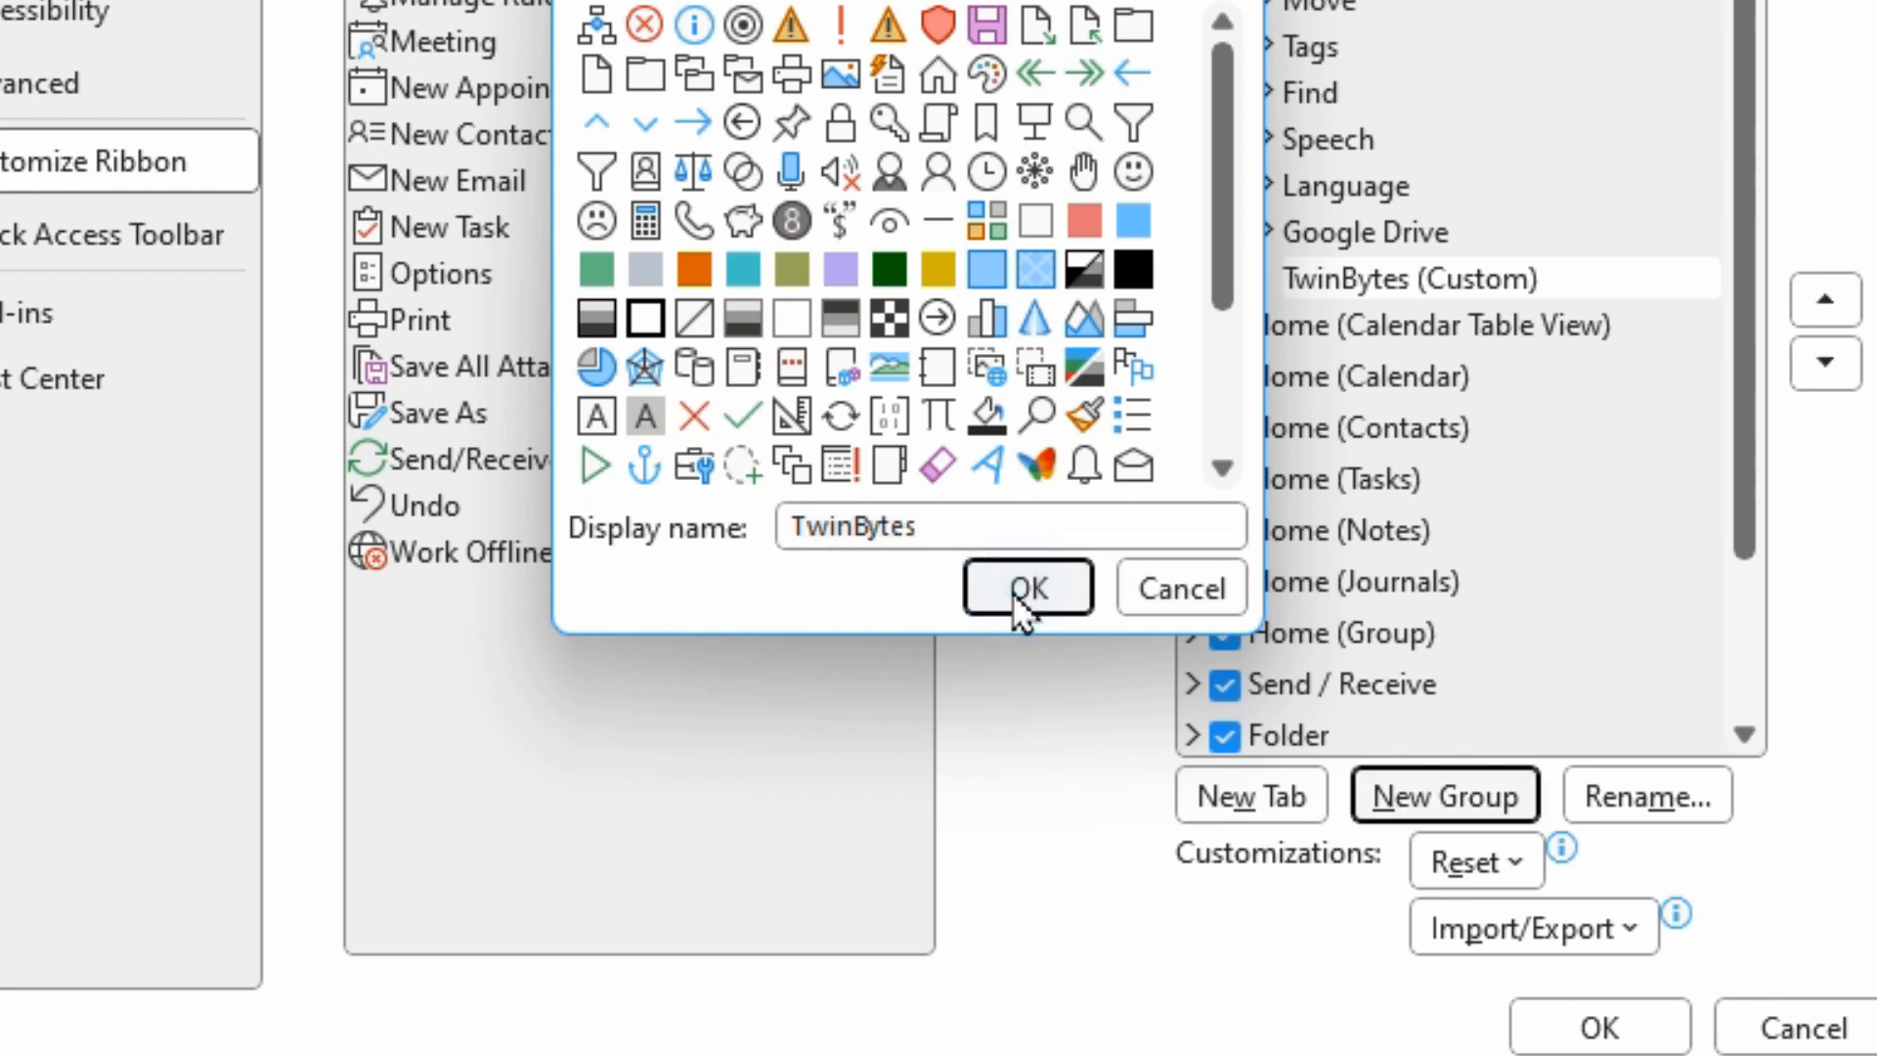
# - Move the TwinBytes custom group to the first position in the Home (Mail) tab, above the New group
pyautogui.click(1497, 278)
pyautogui.click(1825, 298)
pyautogui.click(1825, 298)
pyautogui.click(1825, 298)
pyautogui.click(1825, 311)
pyautogui.click(1825, 311)
pyautogui.click(1825, 310)
pyautogui.click(1825, 311)
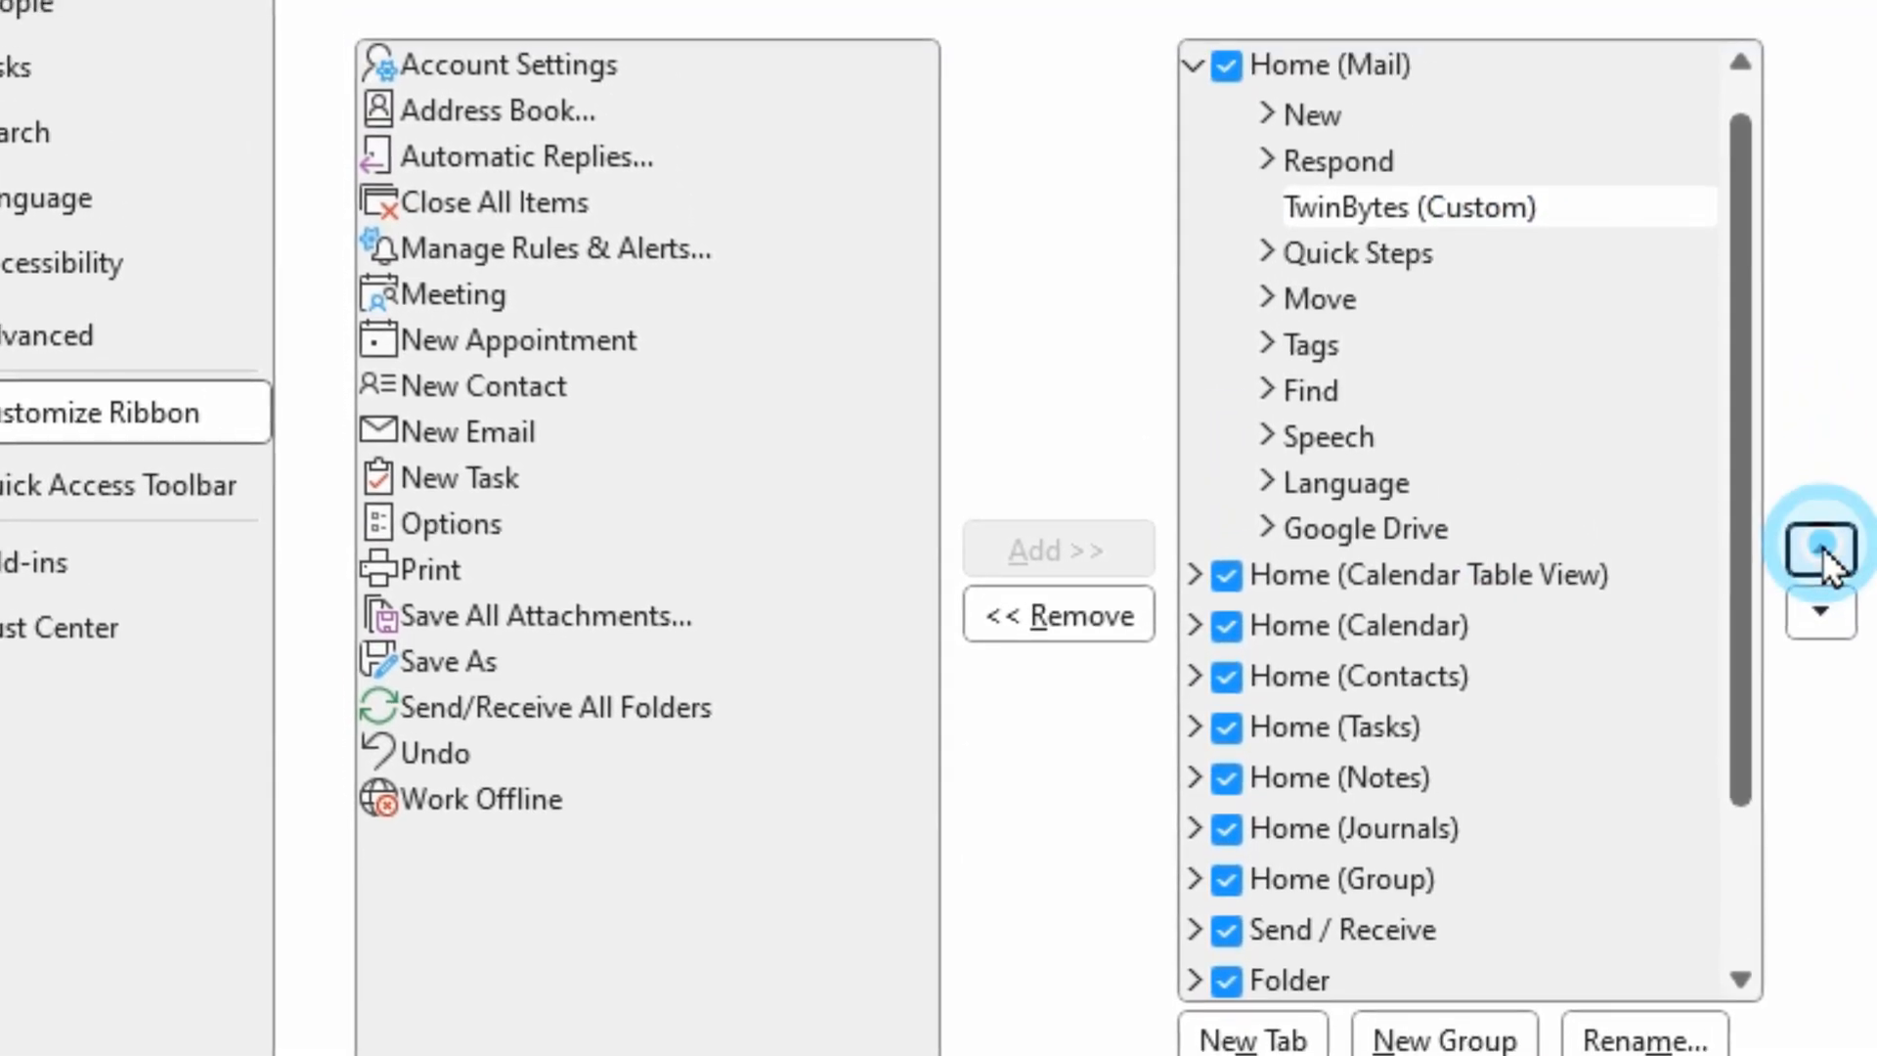
pyautogui.click(1825, 311)
pyautogui.click(1823, 779)
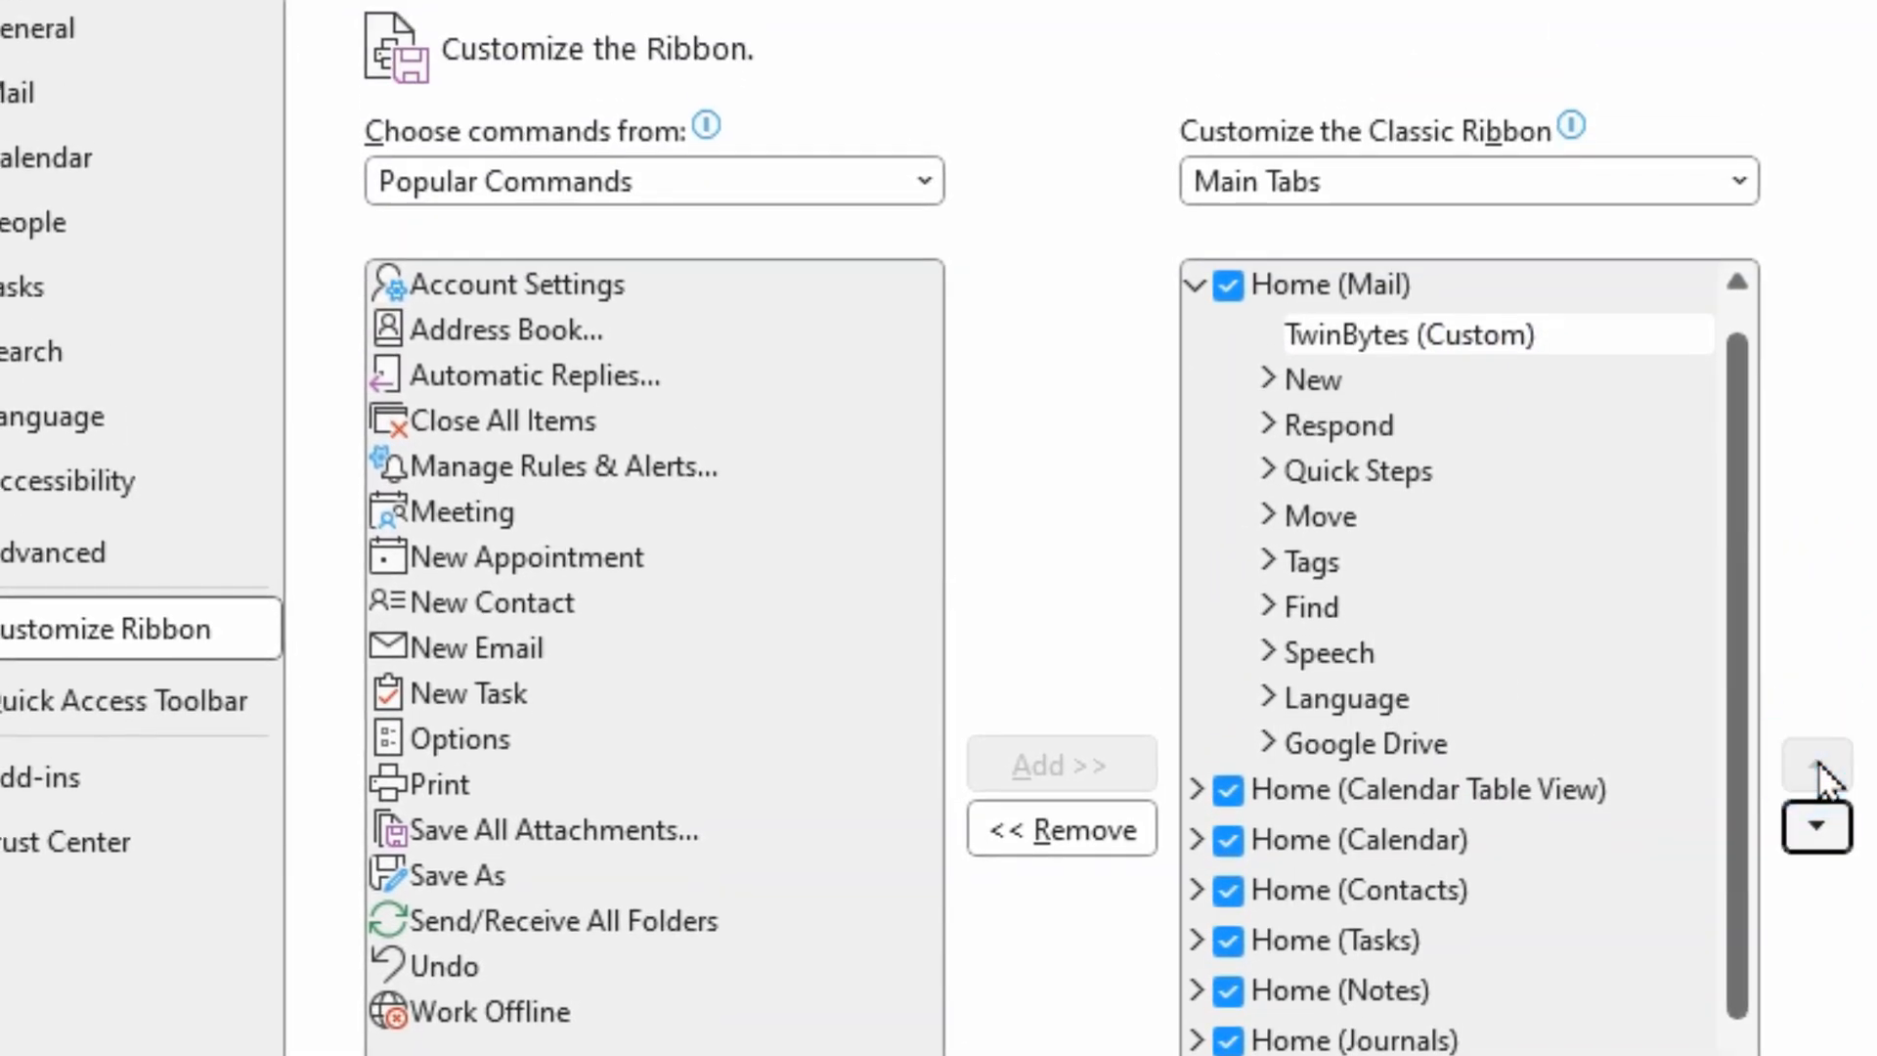
# - Add the Delete command from the Main Tabs' Home (Mail) Delete group to the TwinBytes group and apply the ribbon changes
pyautogui.click(1356, 331)
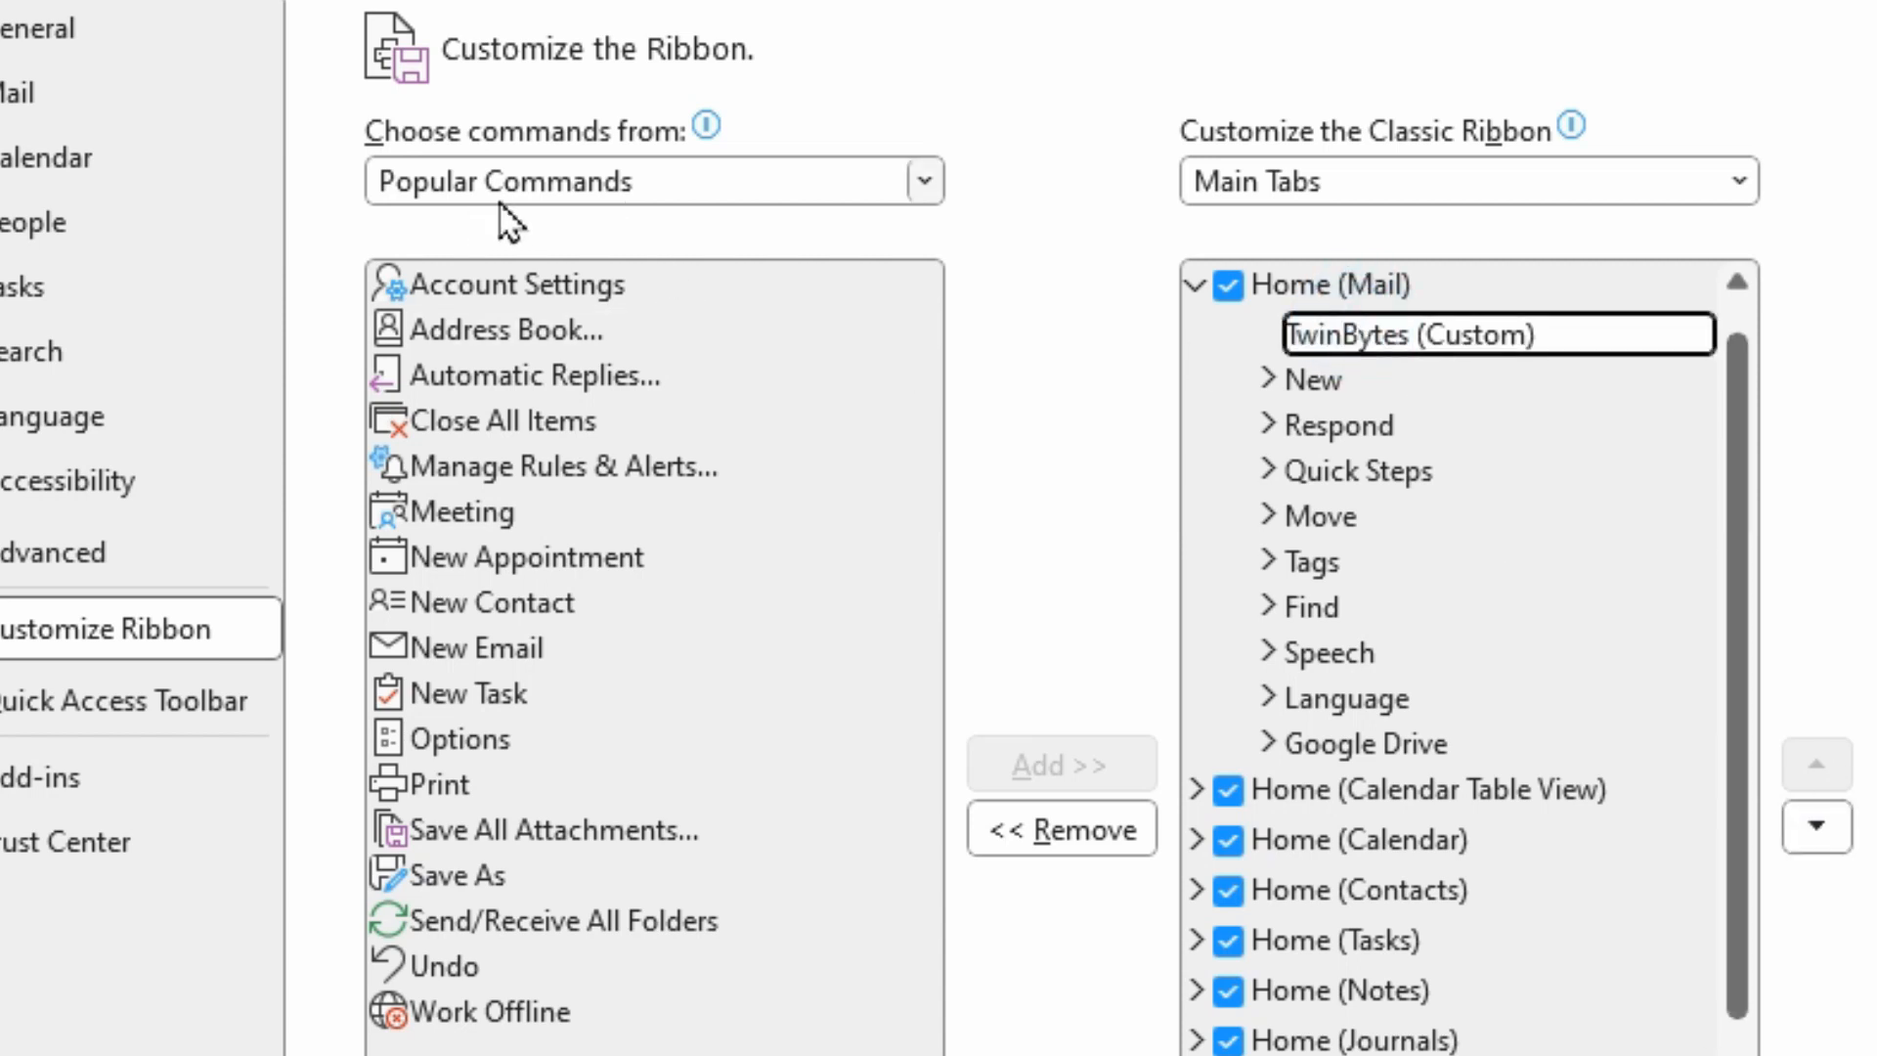
pyautogui.click(716, 183)
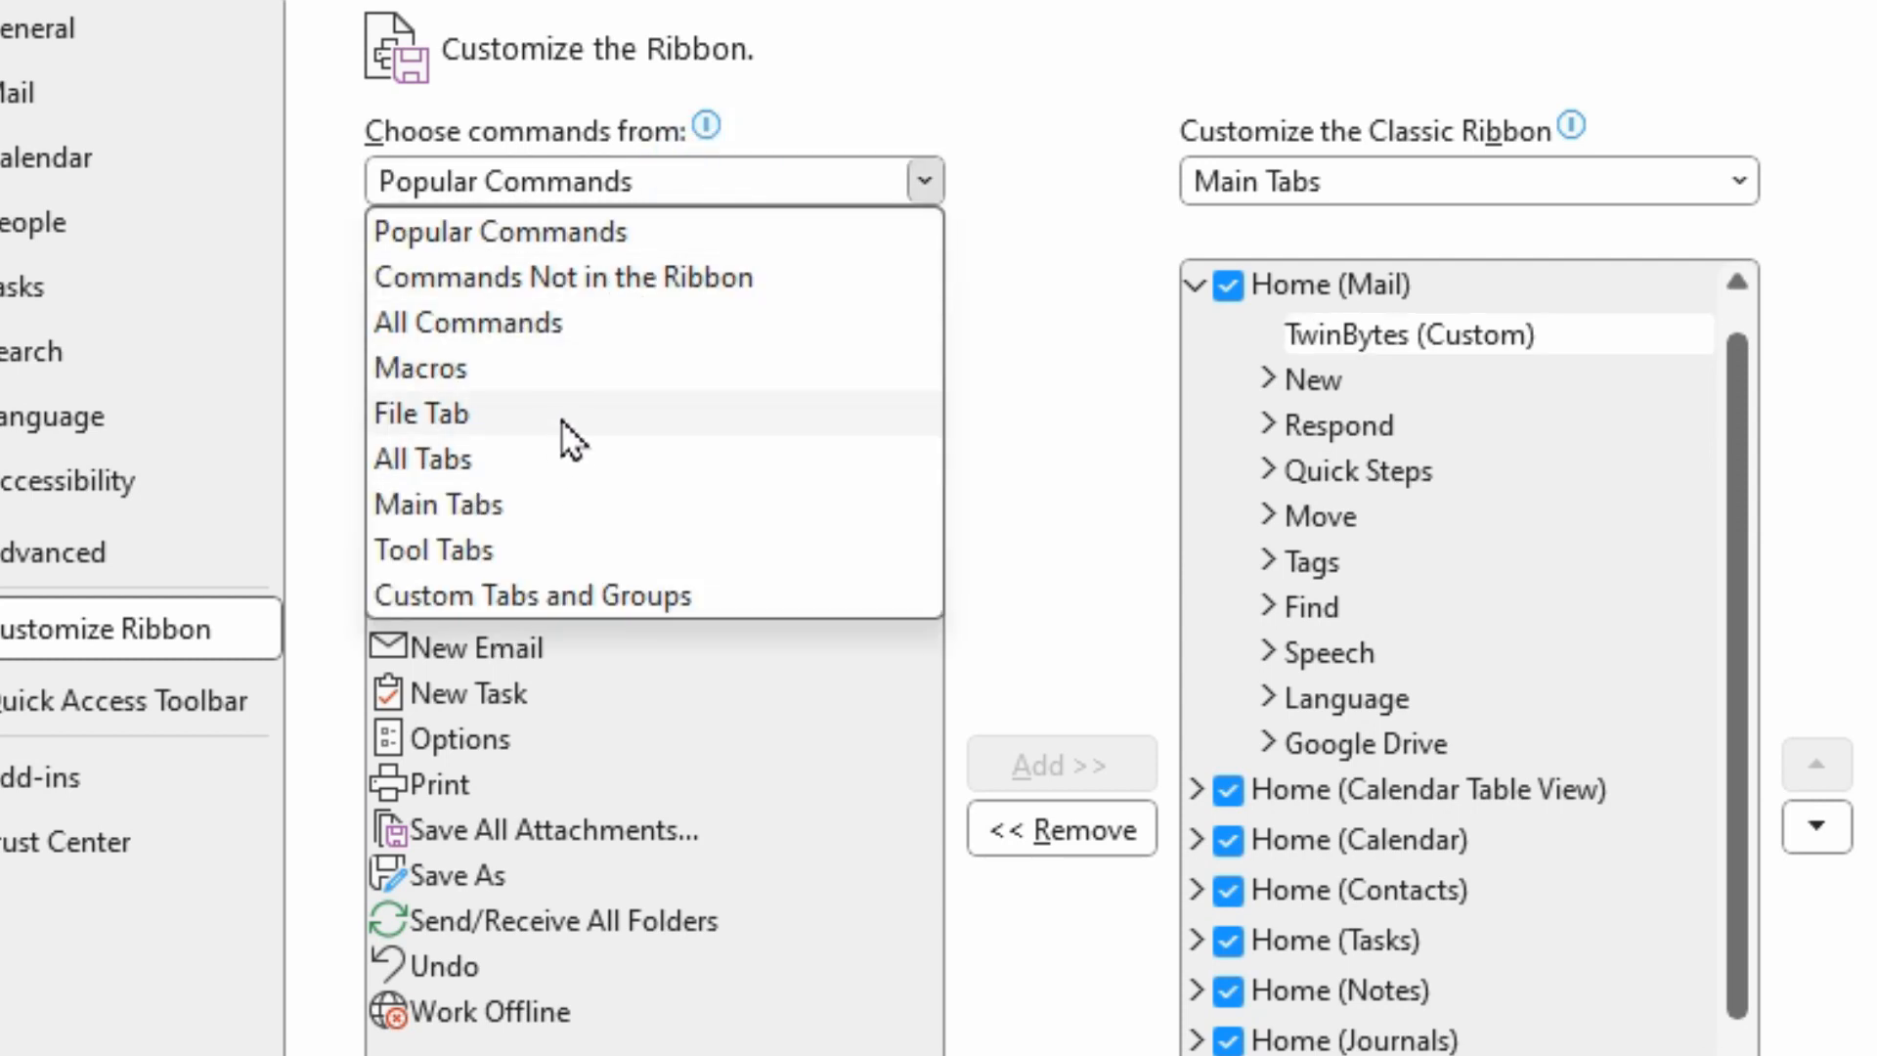
pyautogui.click(555, 515)
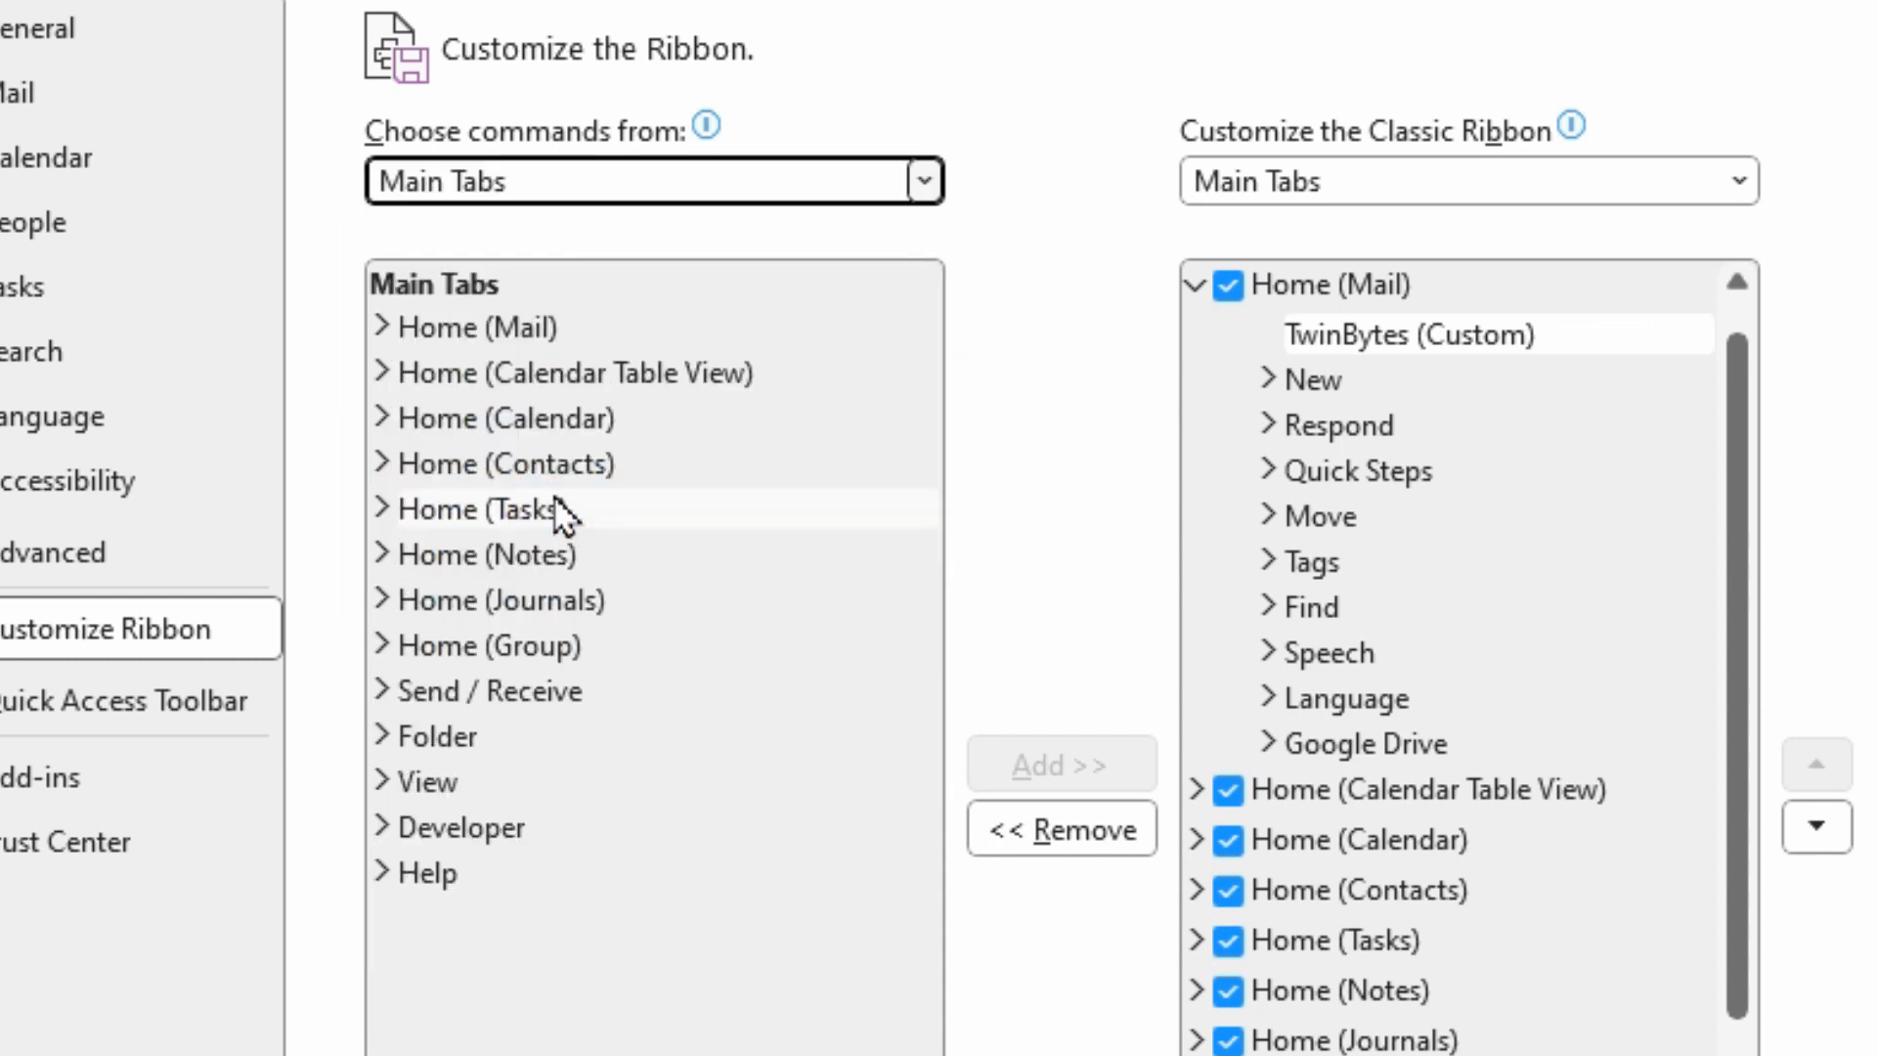
pyautogui.click(382, 327)
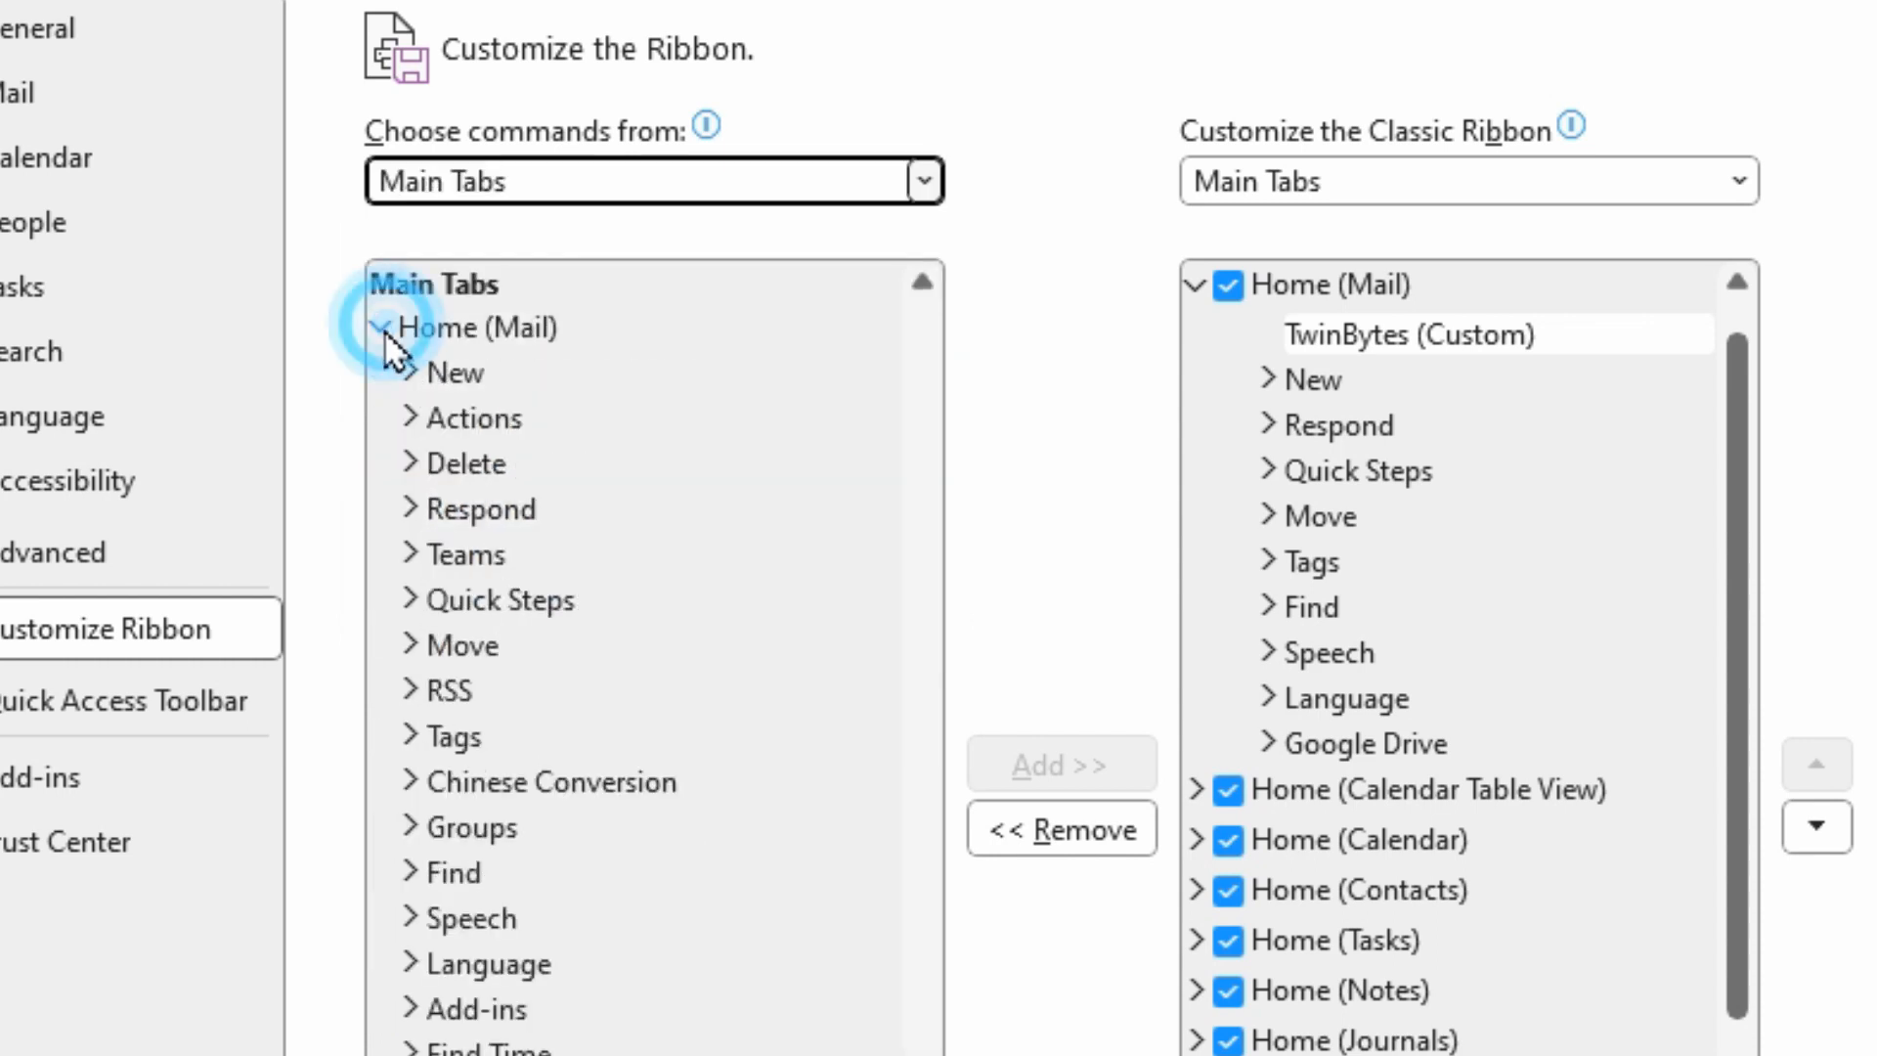
pyautogui.click(408, 461)
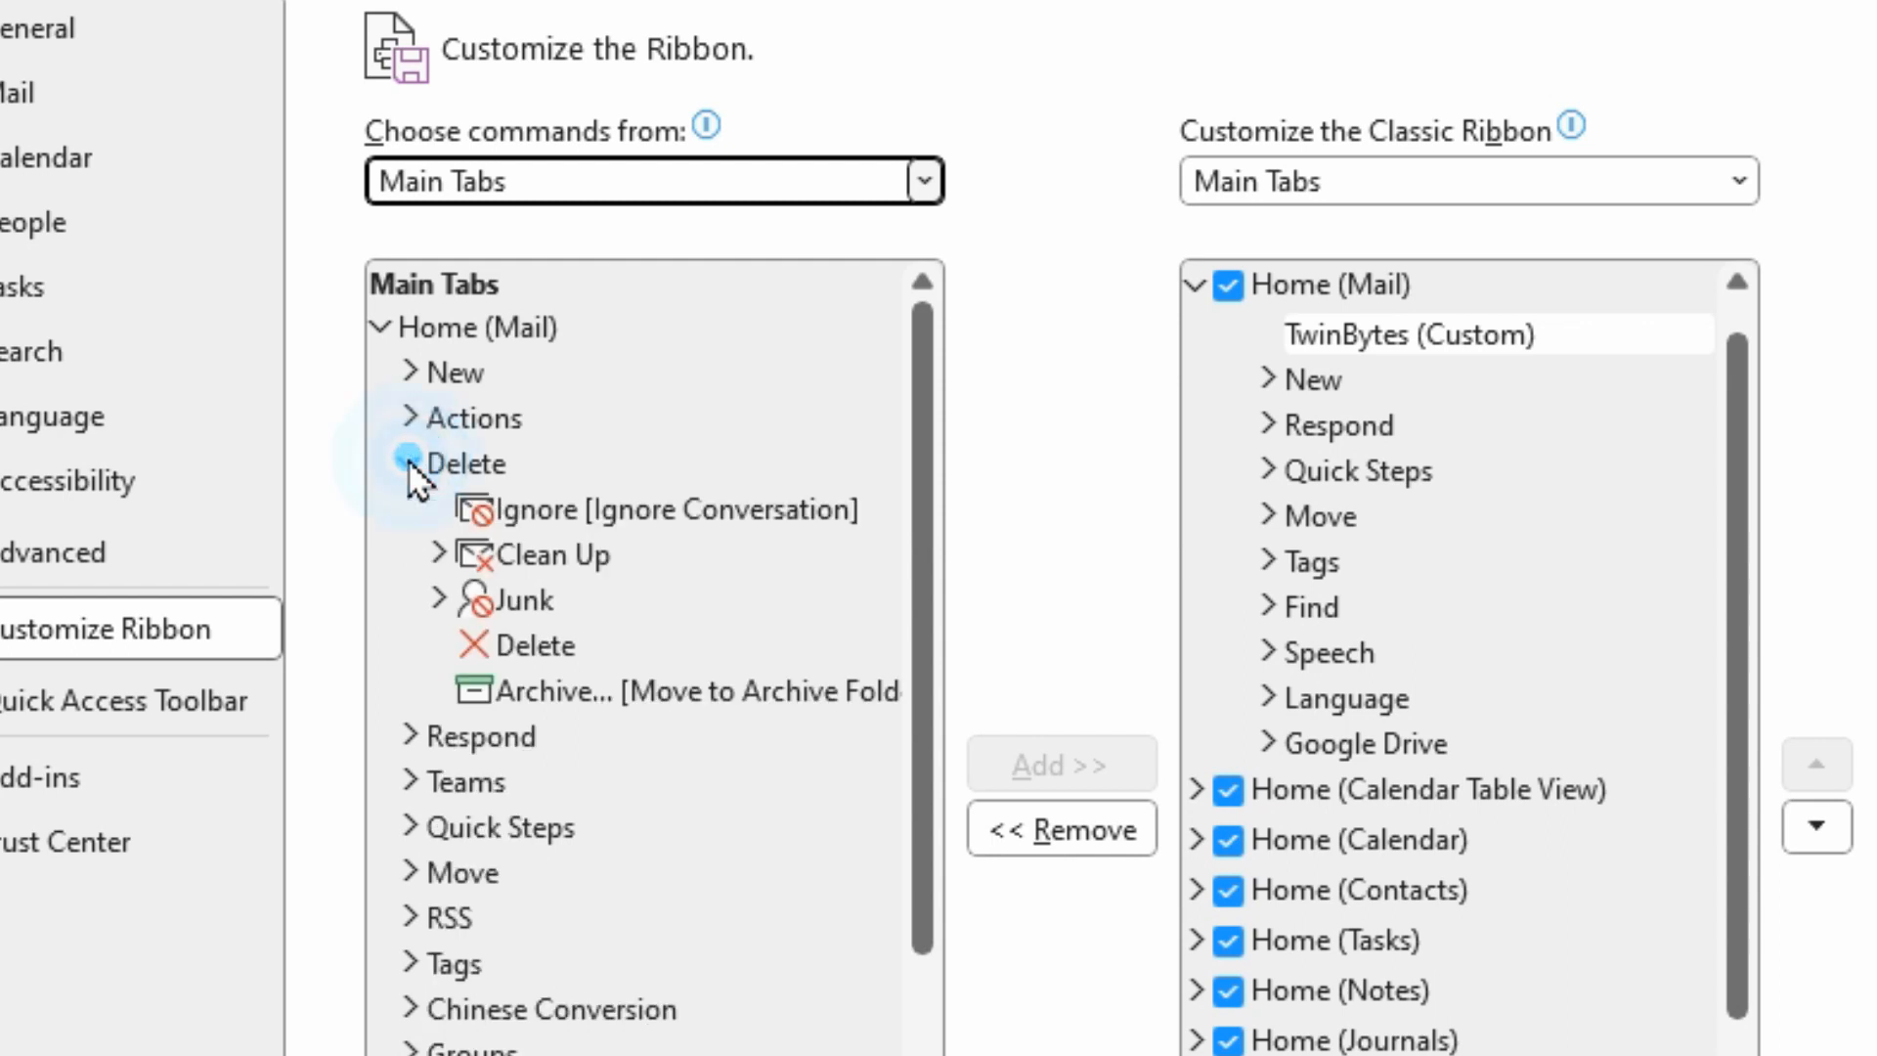
pyautogui.click(528, 673)
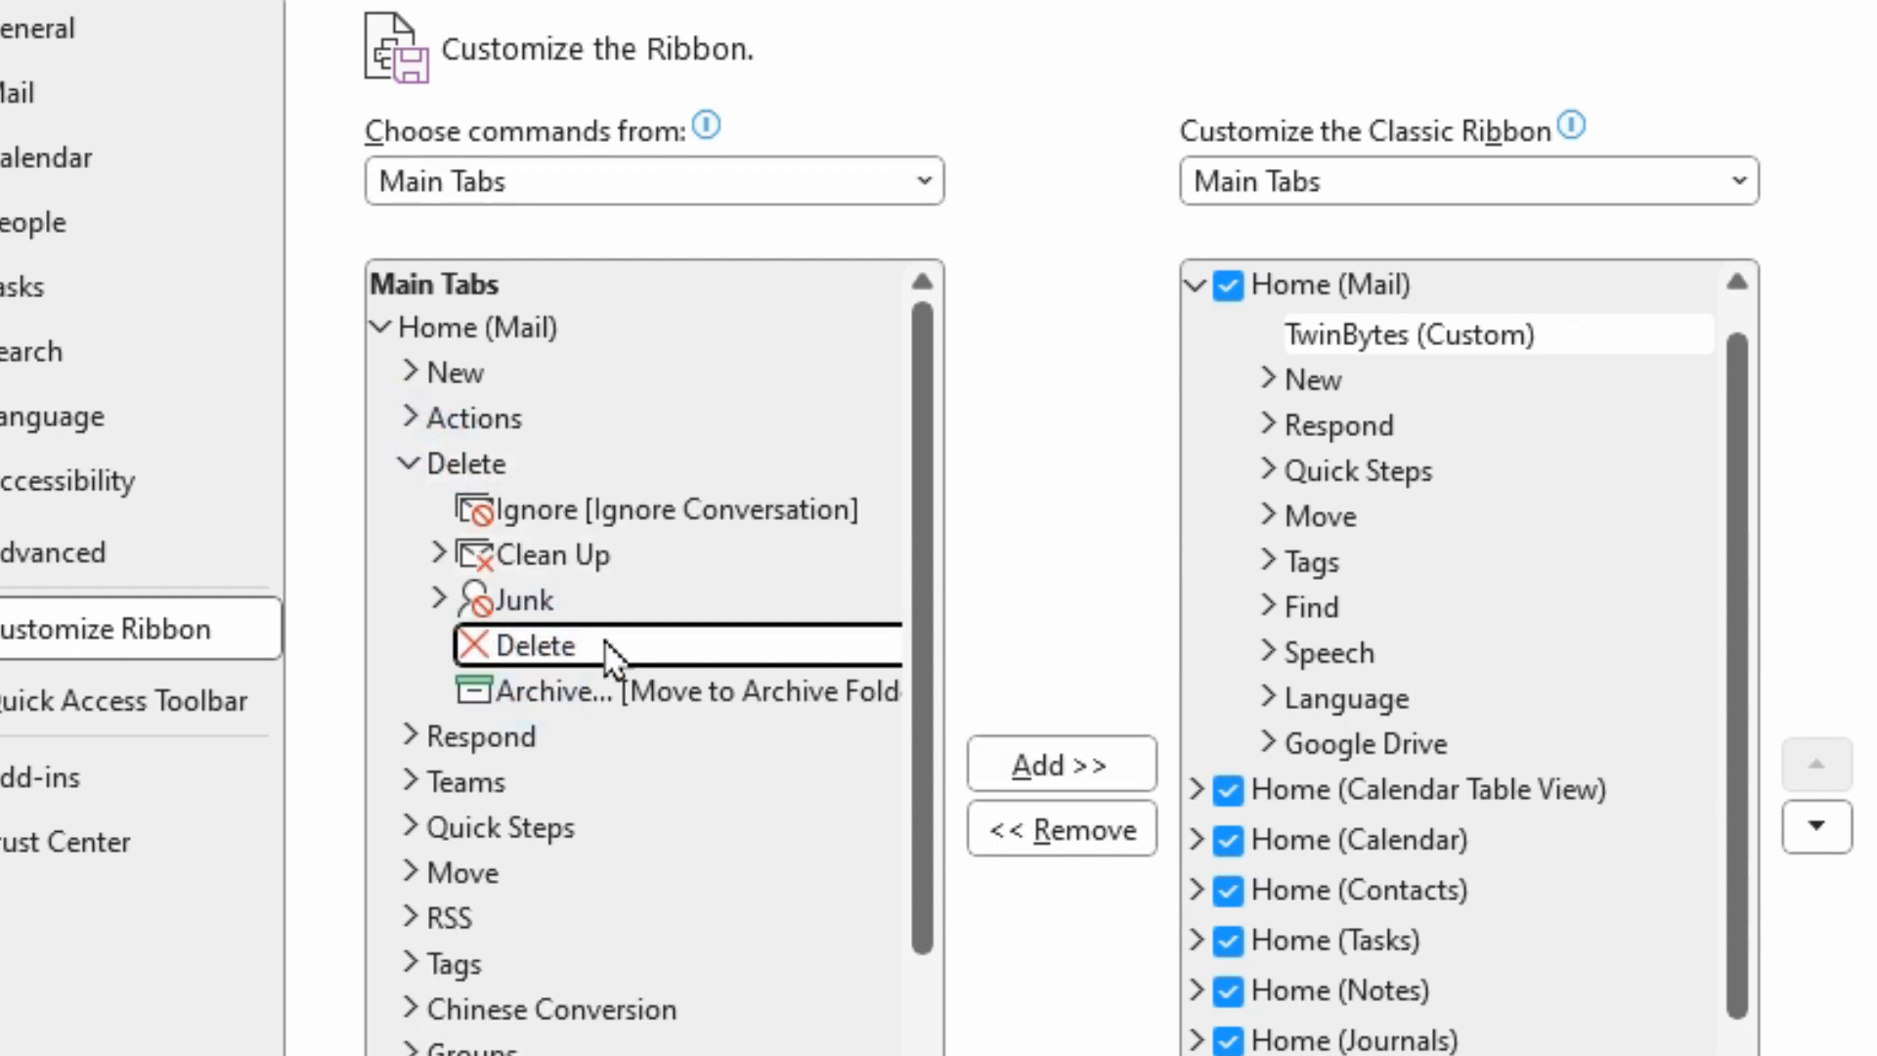
pyautogui.click(1427, 350)
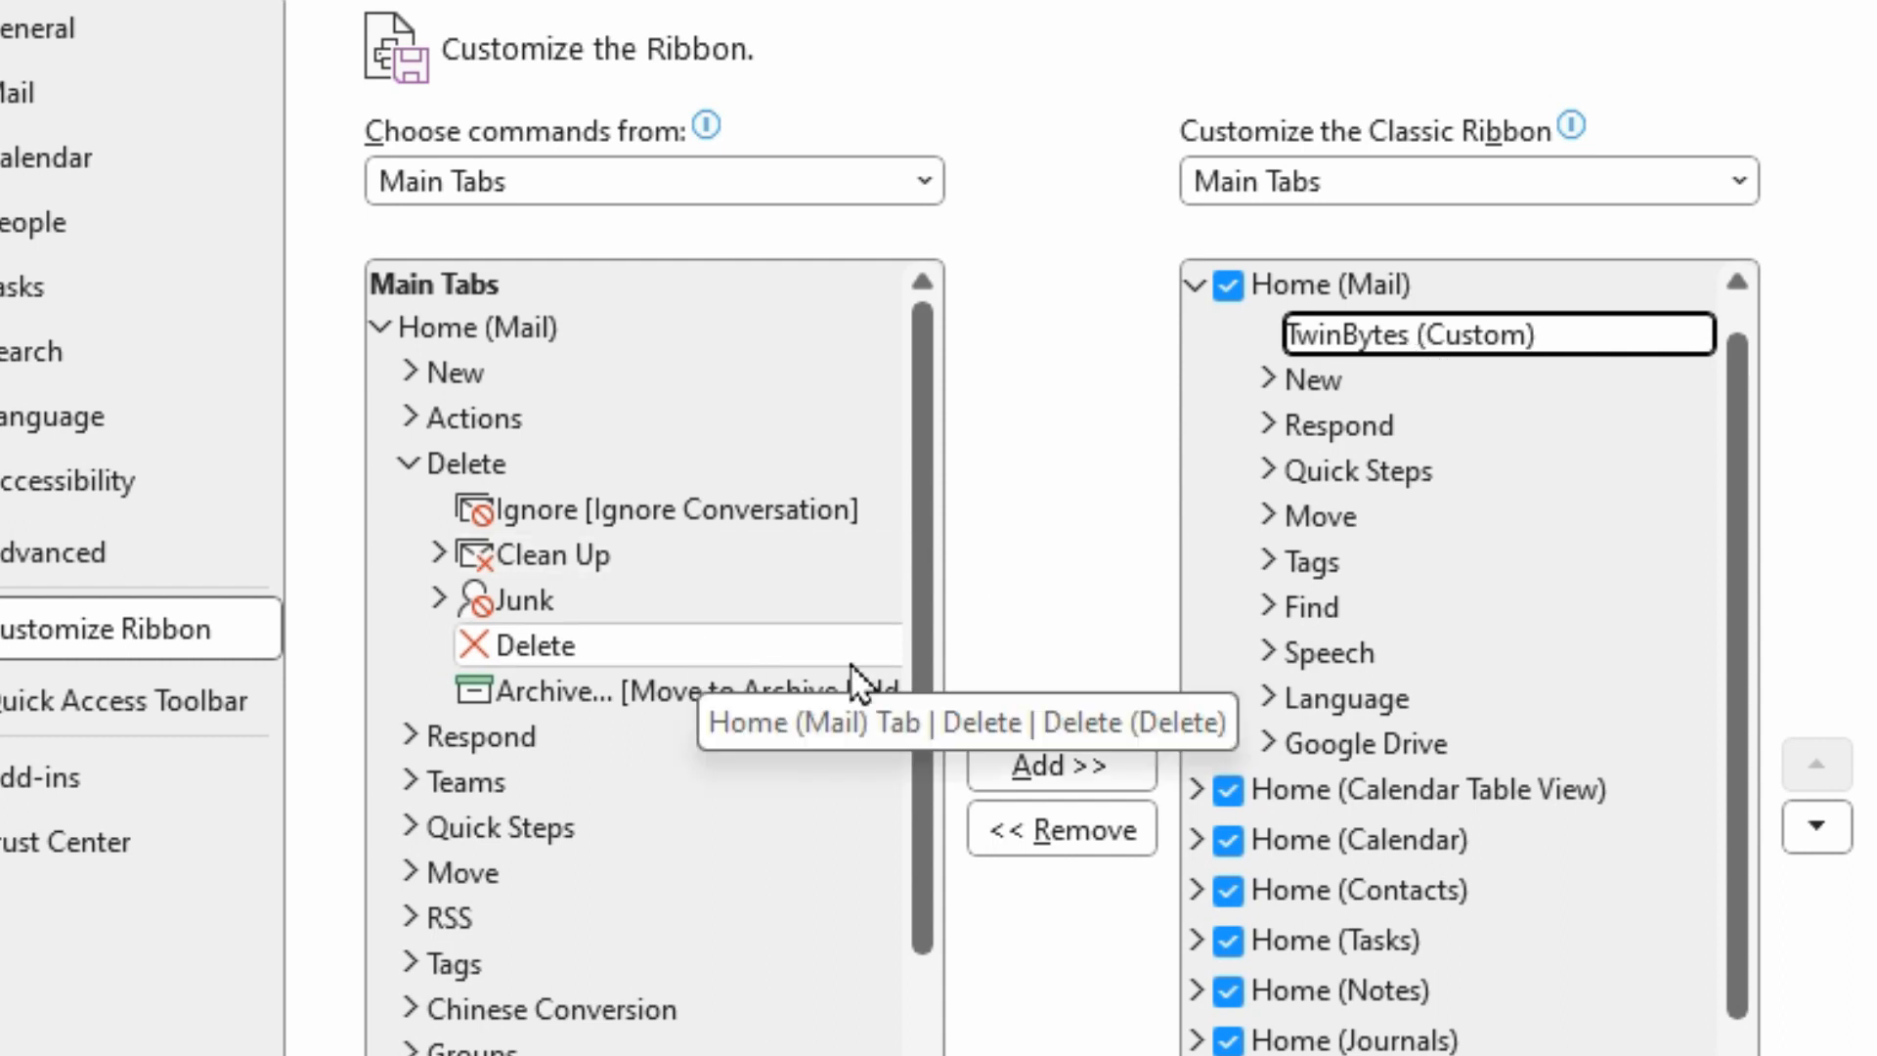
pyautogui.click(1051, 772)
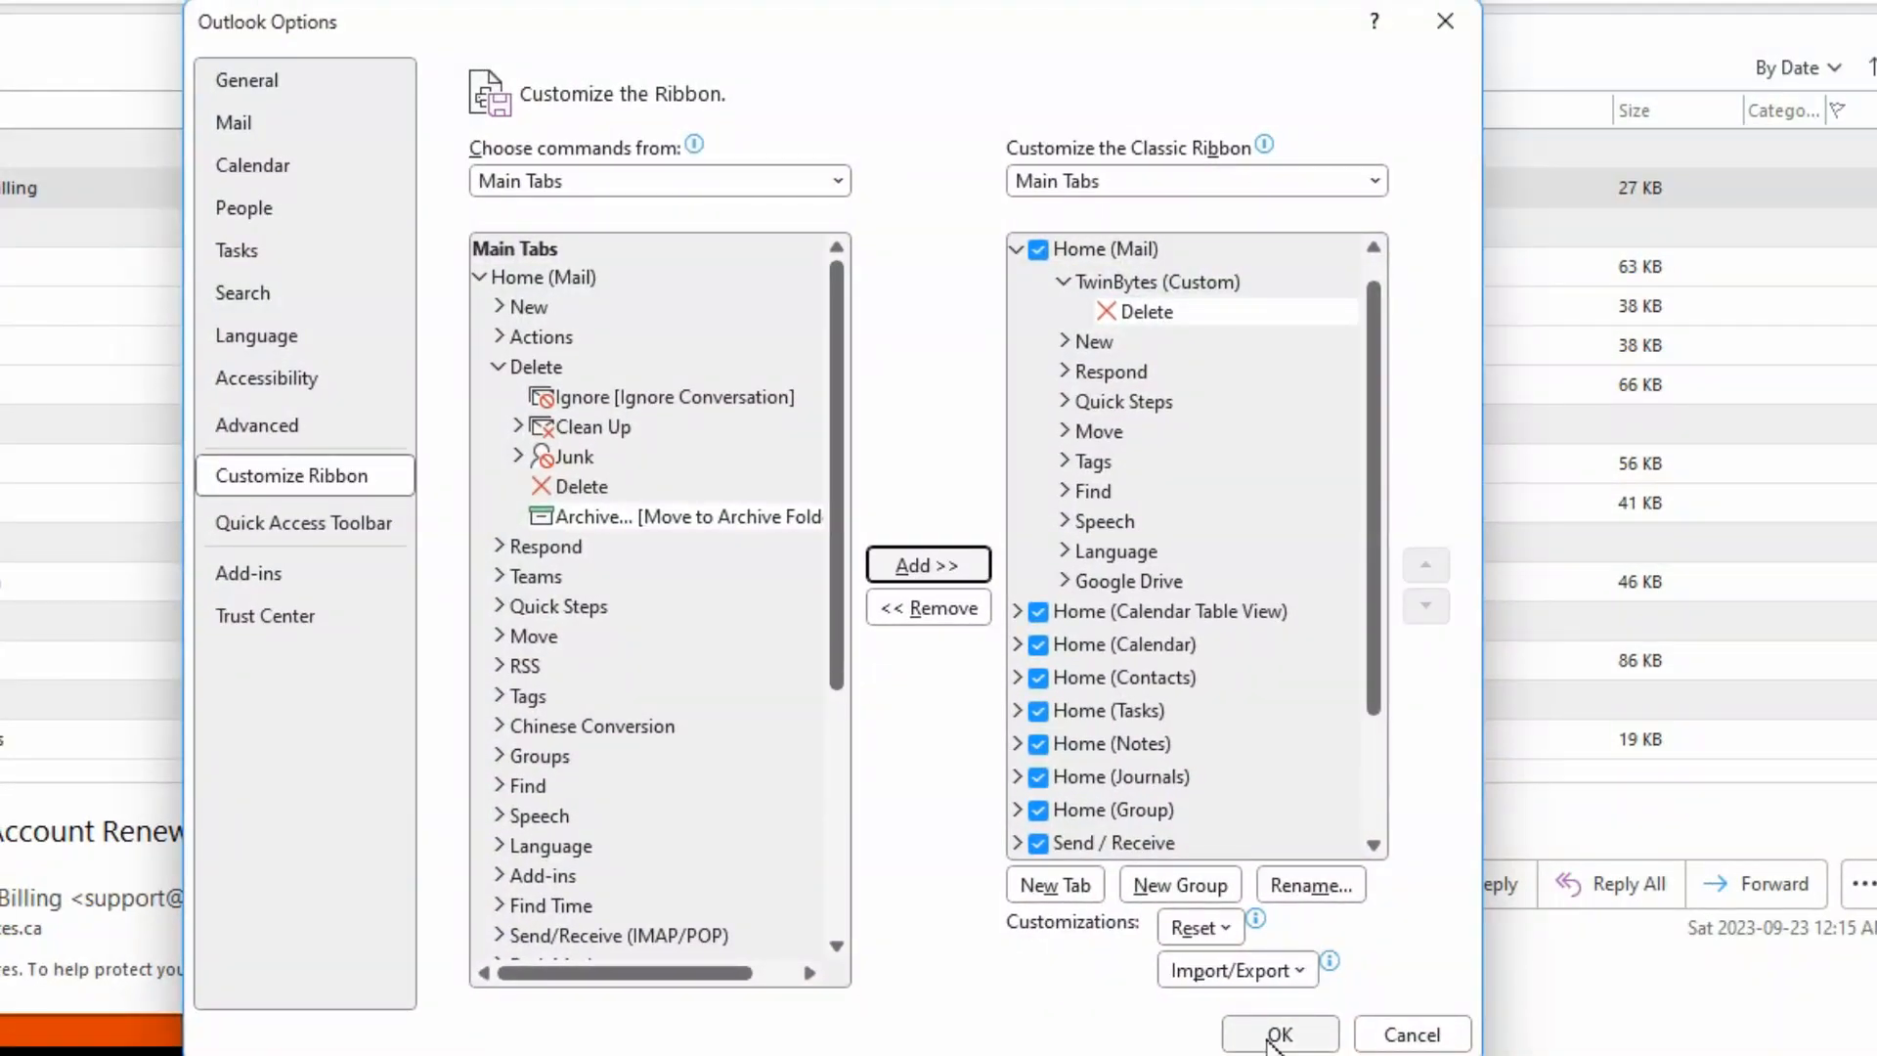
pyautogui.click(1275, 1036)
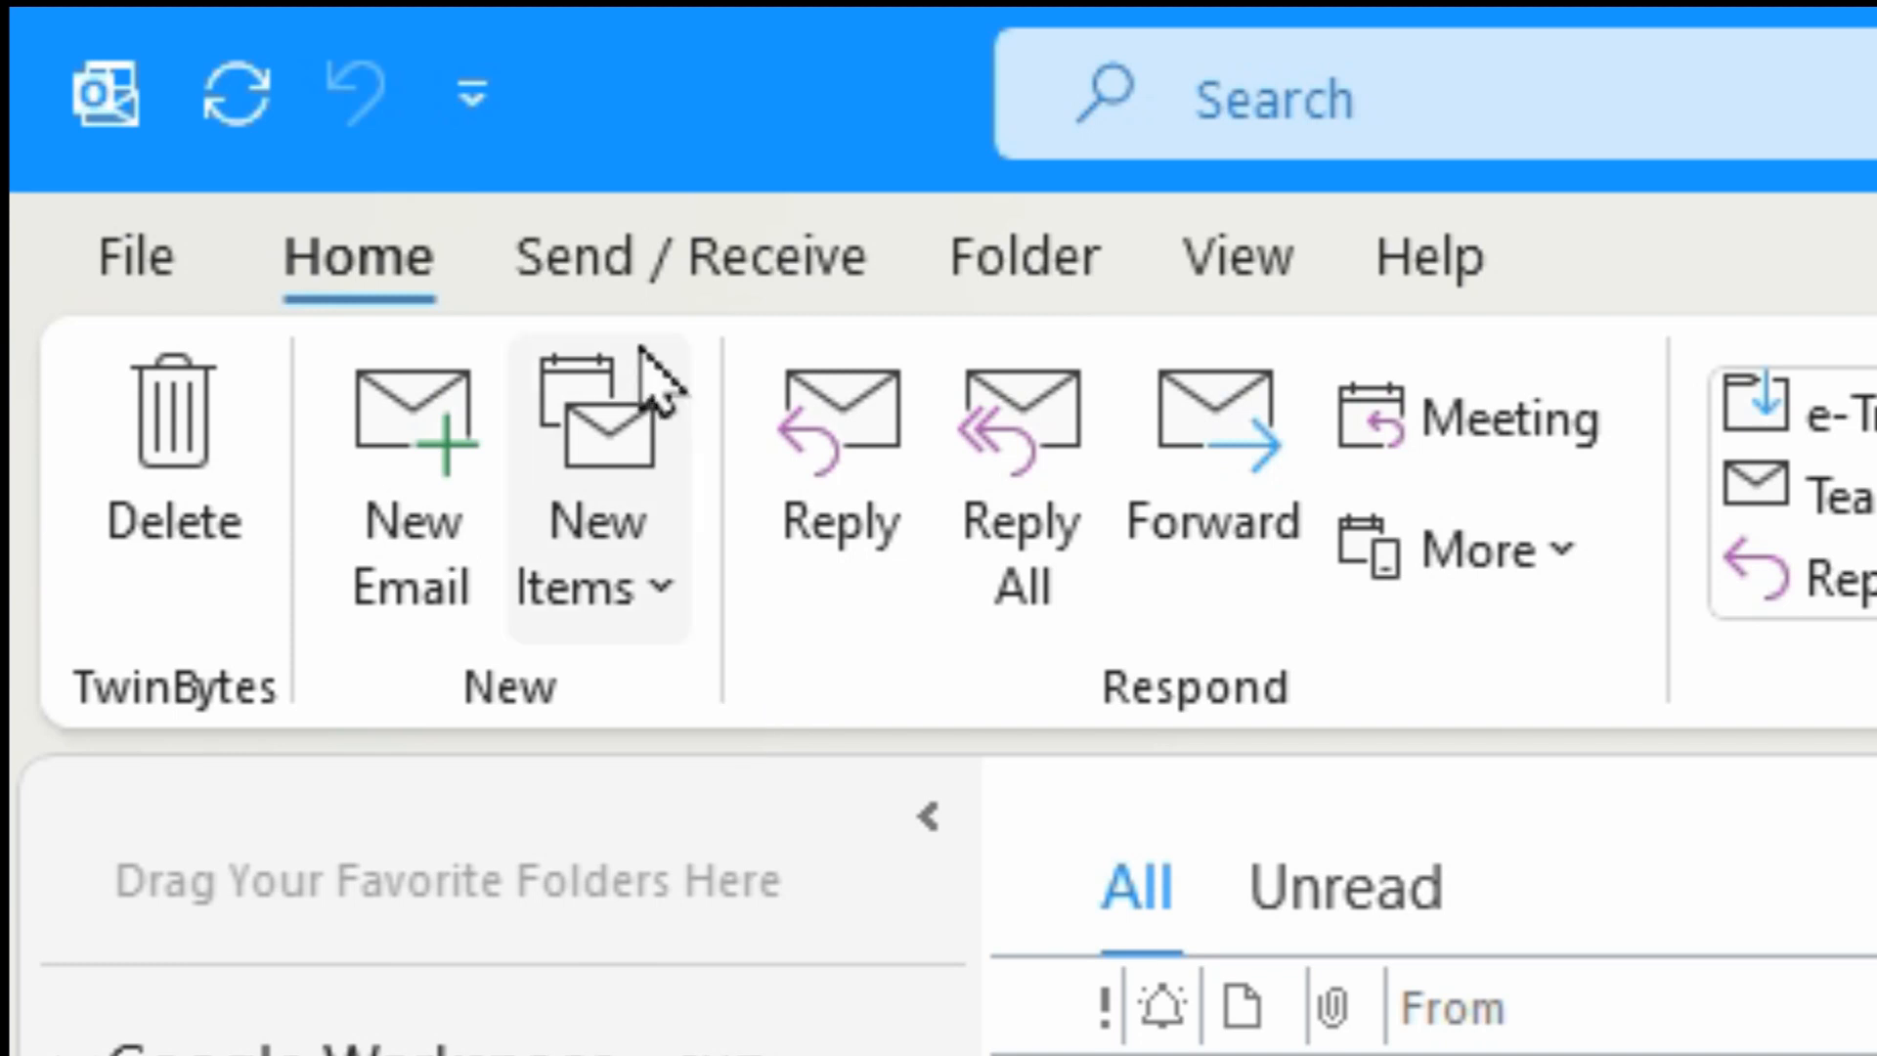
# - Check the commands on the Send / Receive and Folder ribbons and return to the Home ribbon
pyautogui.click(653, 262)
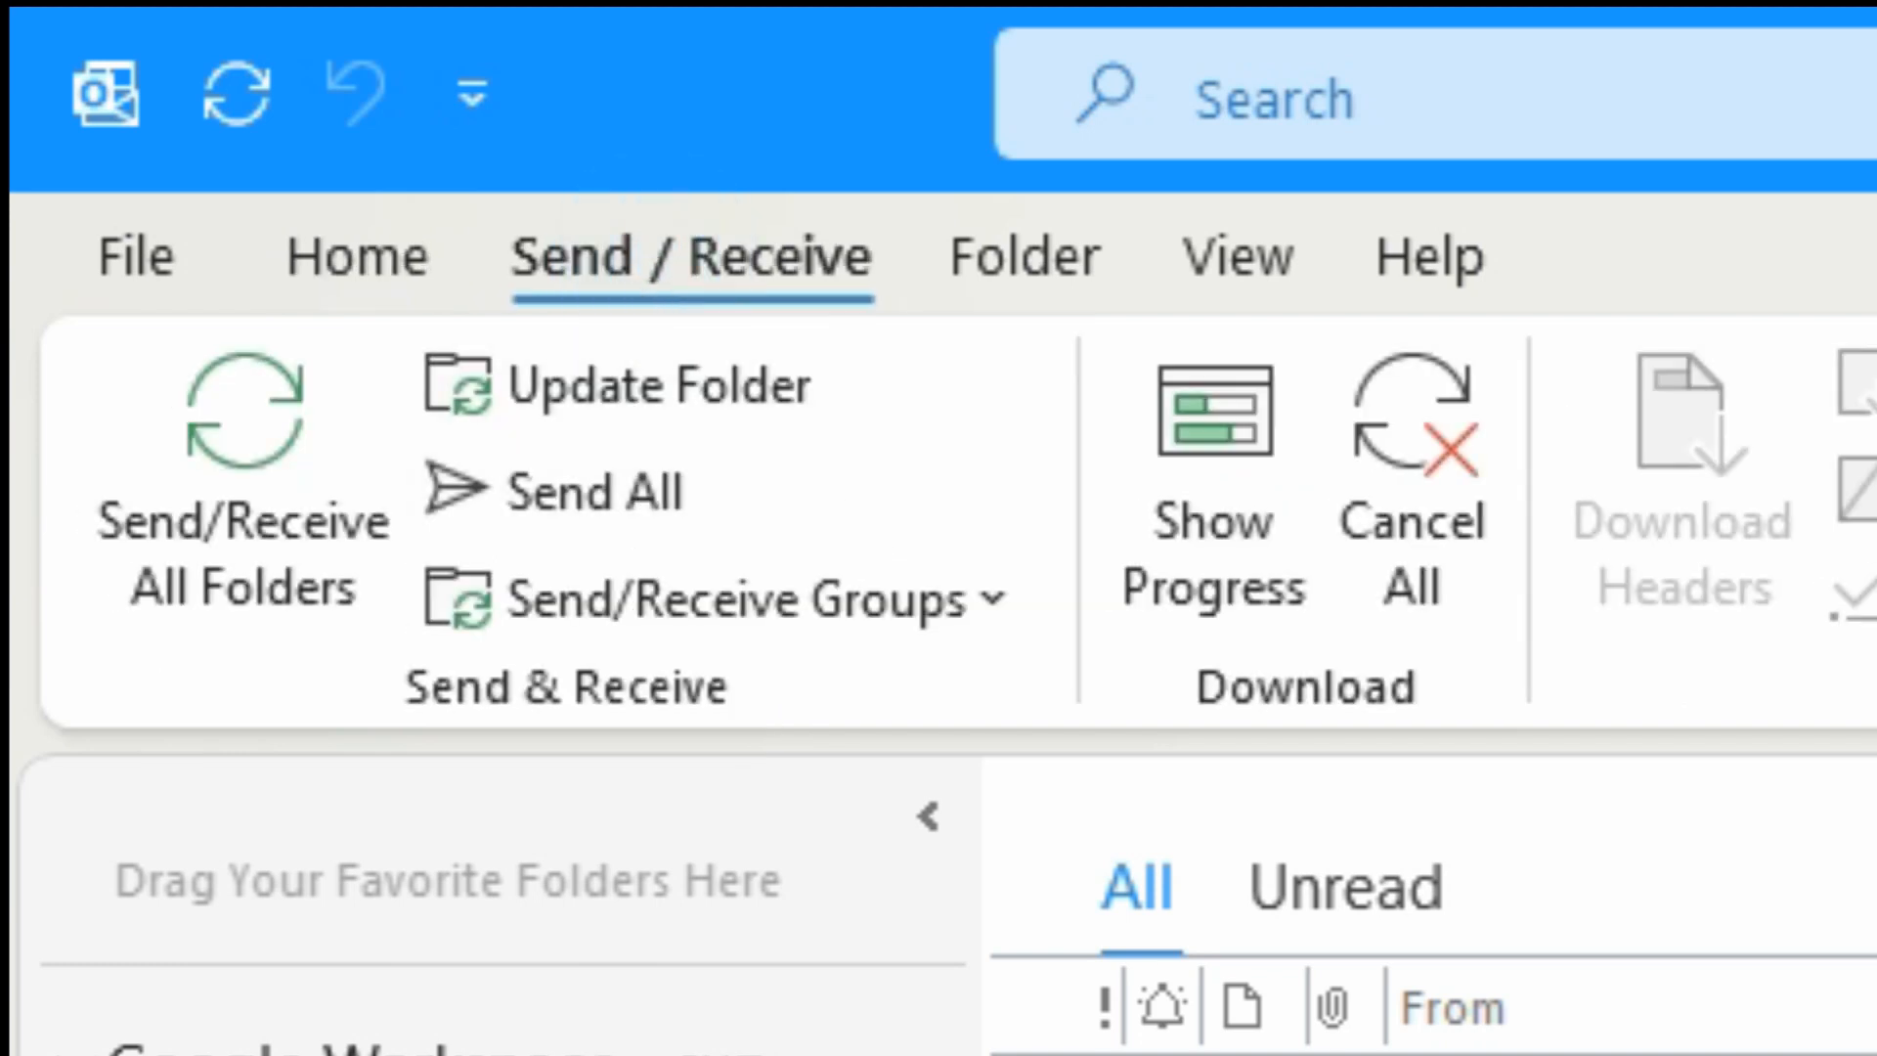
pyautogui.click(1016, 259)
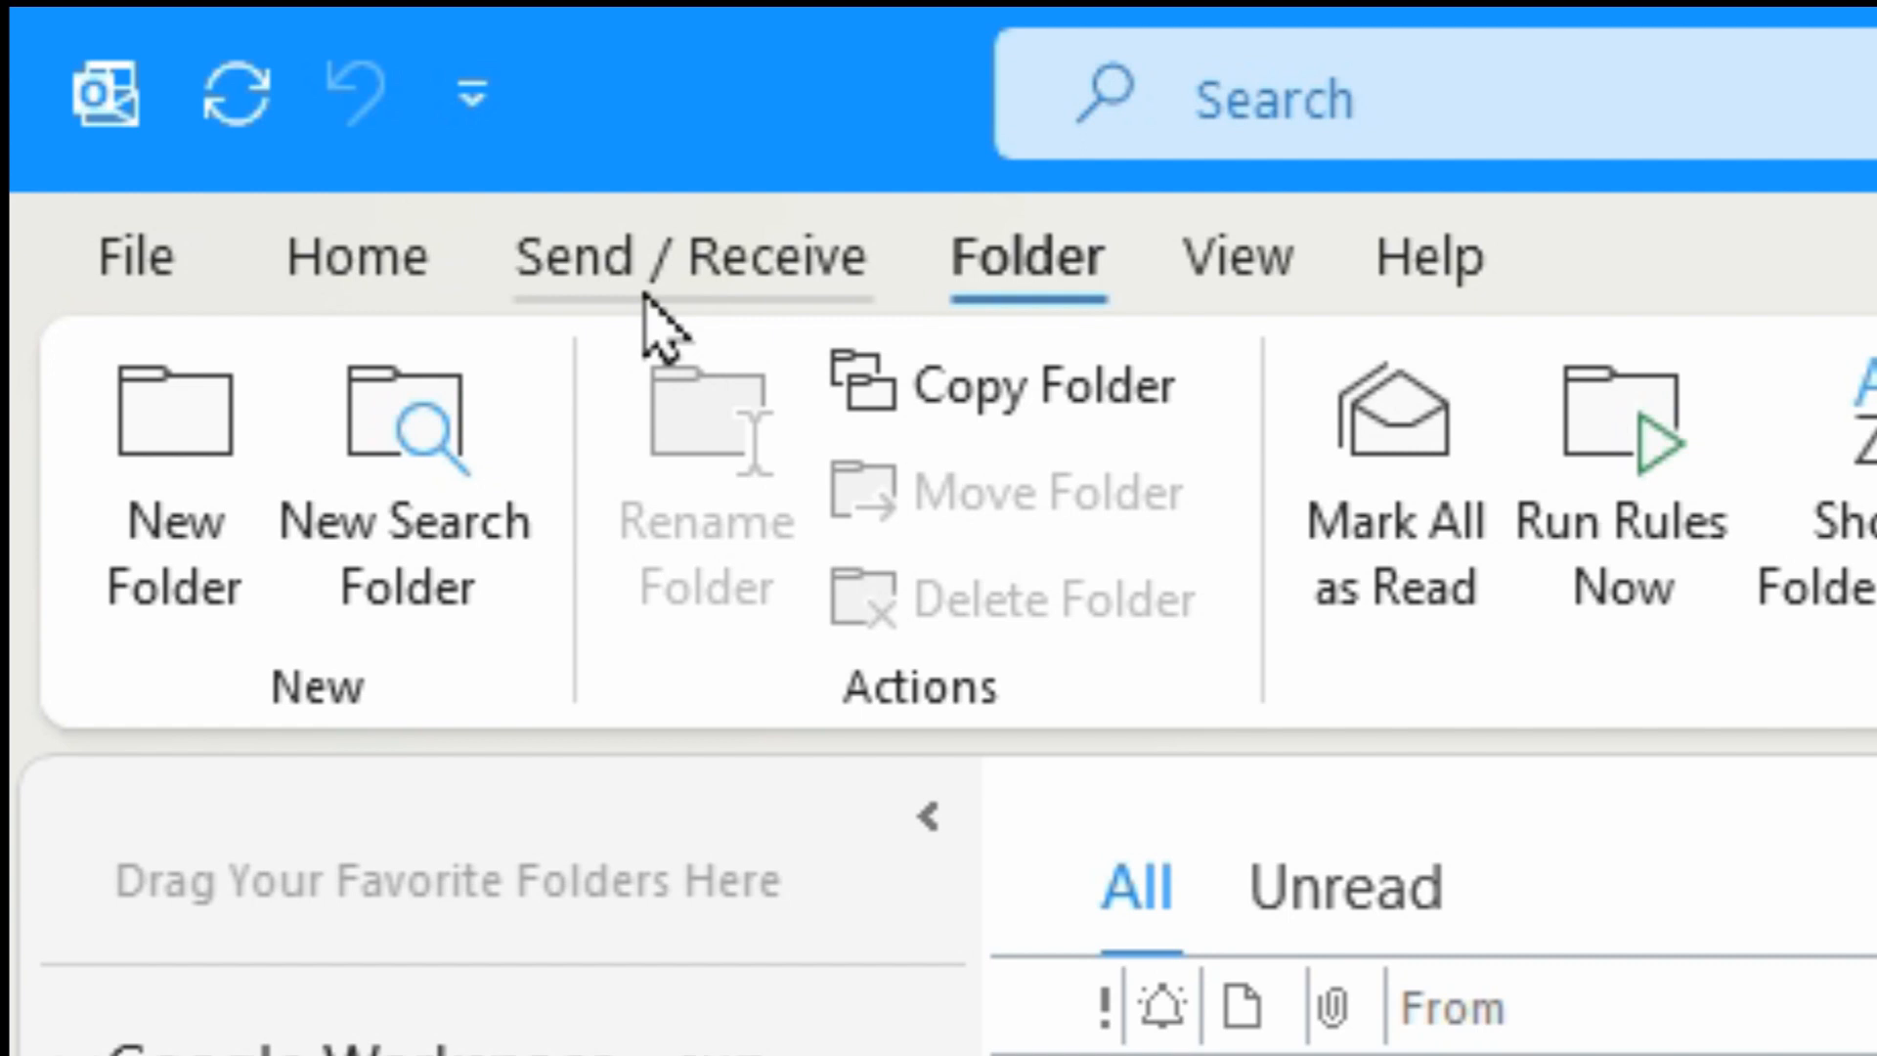
pyautogui.click(430, 284)
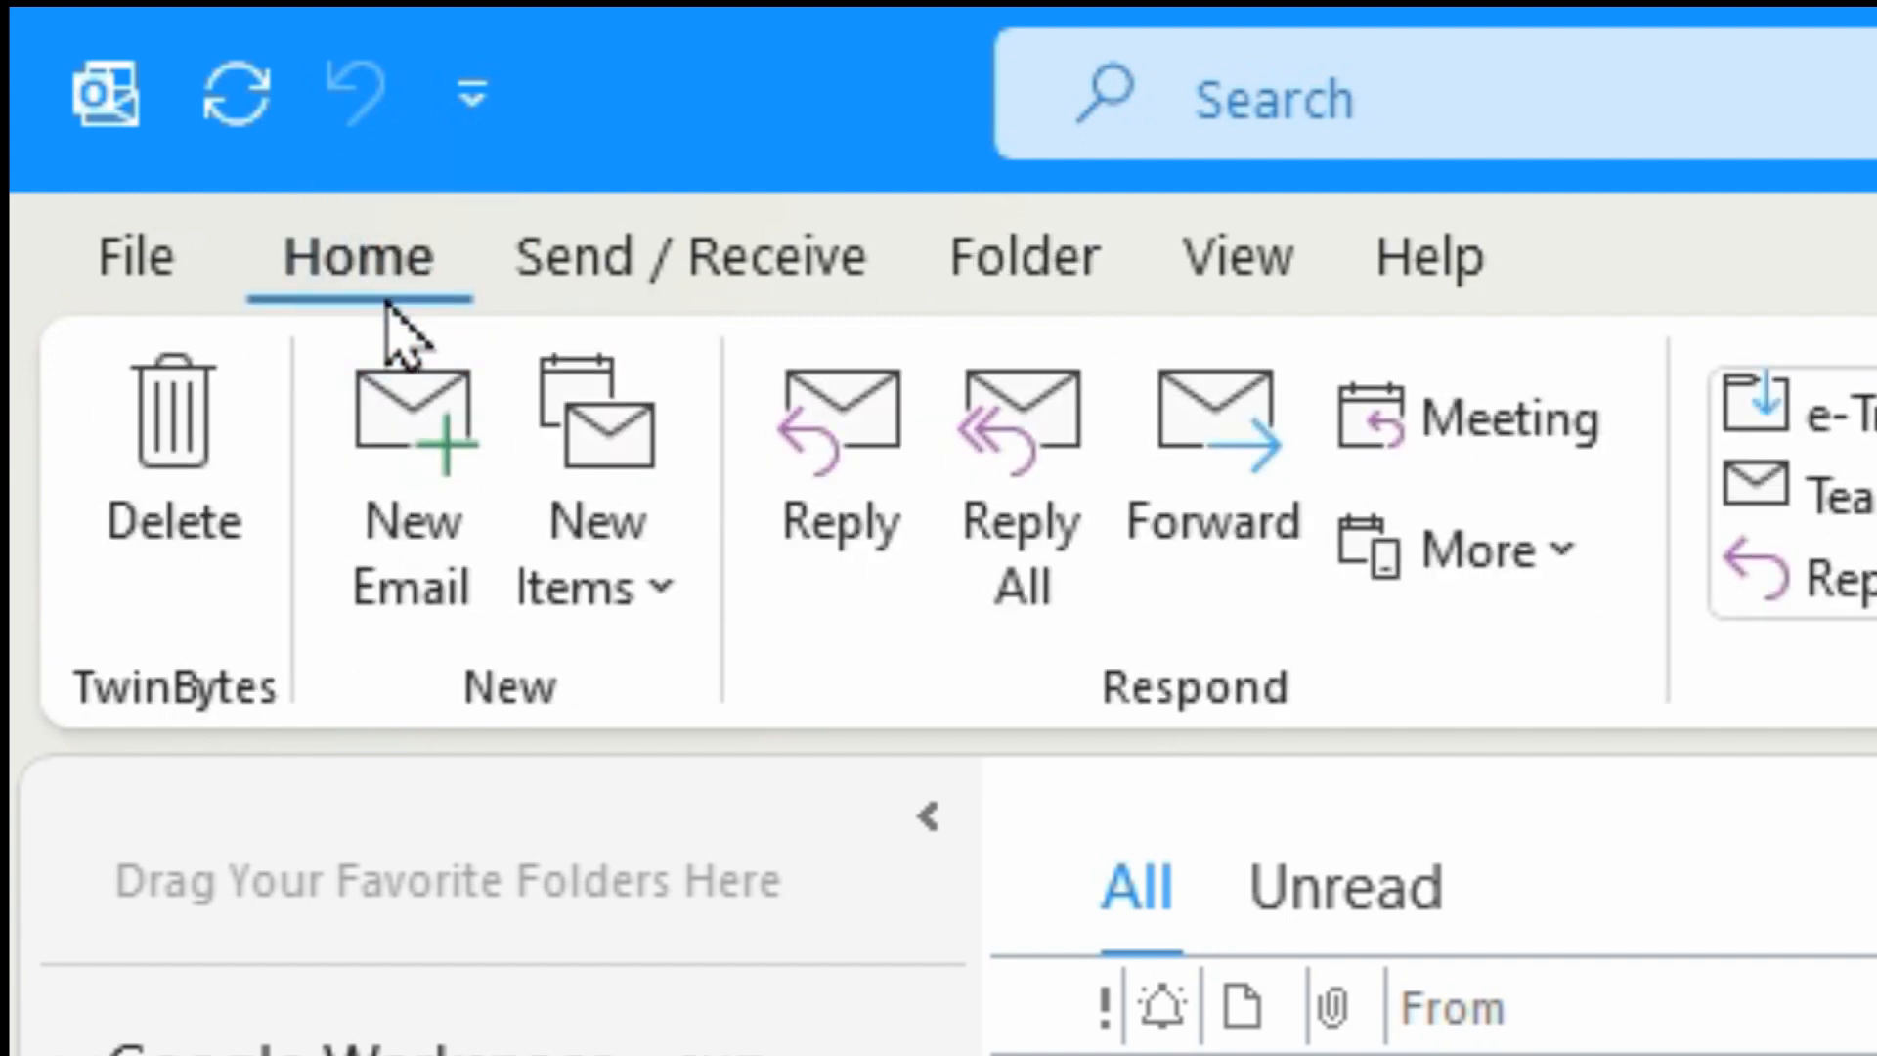
# - Open the ribbon customization settings and expand the TwinBytes and New groups of the Home (Mail) tab
pyautogui.rightClick(880, 398)
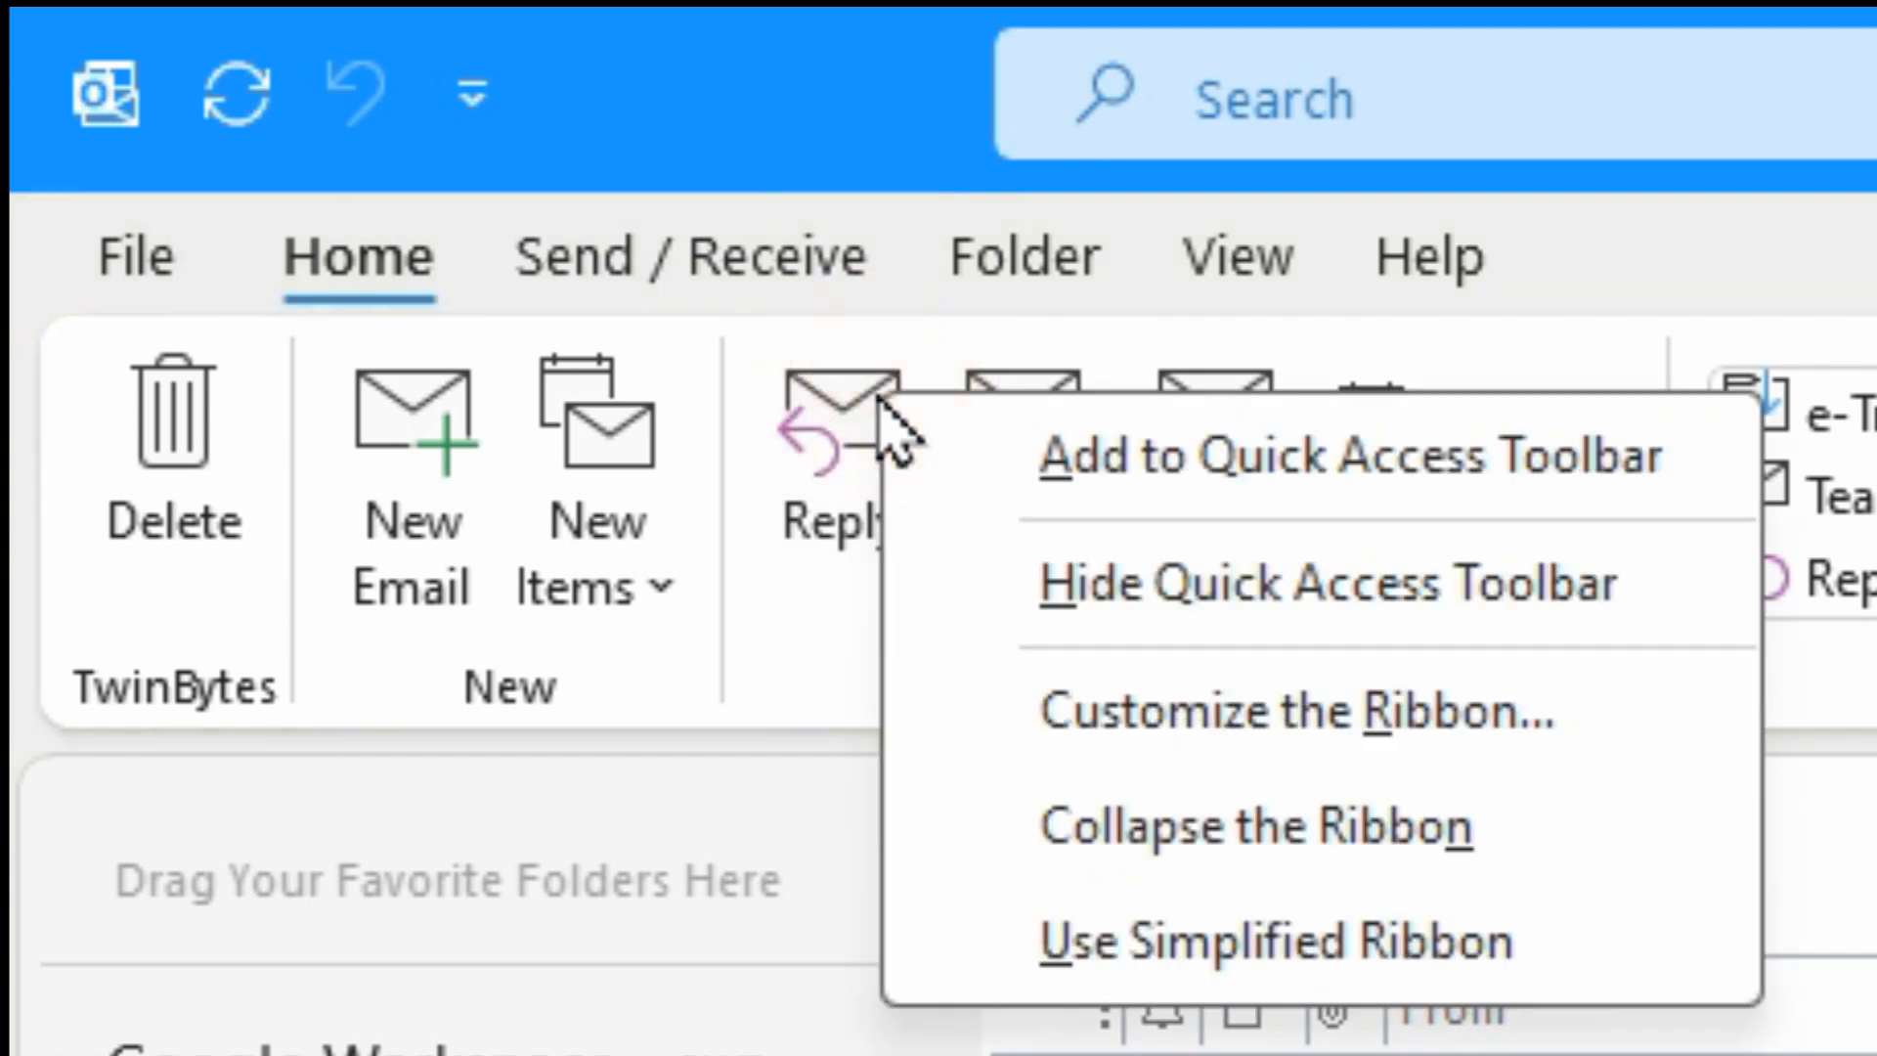
pyautogui.click(1322, 729)
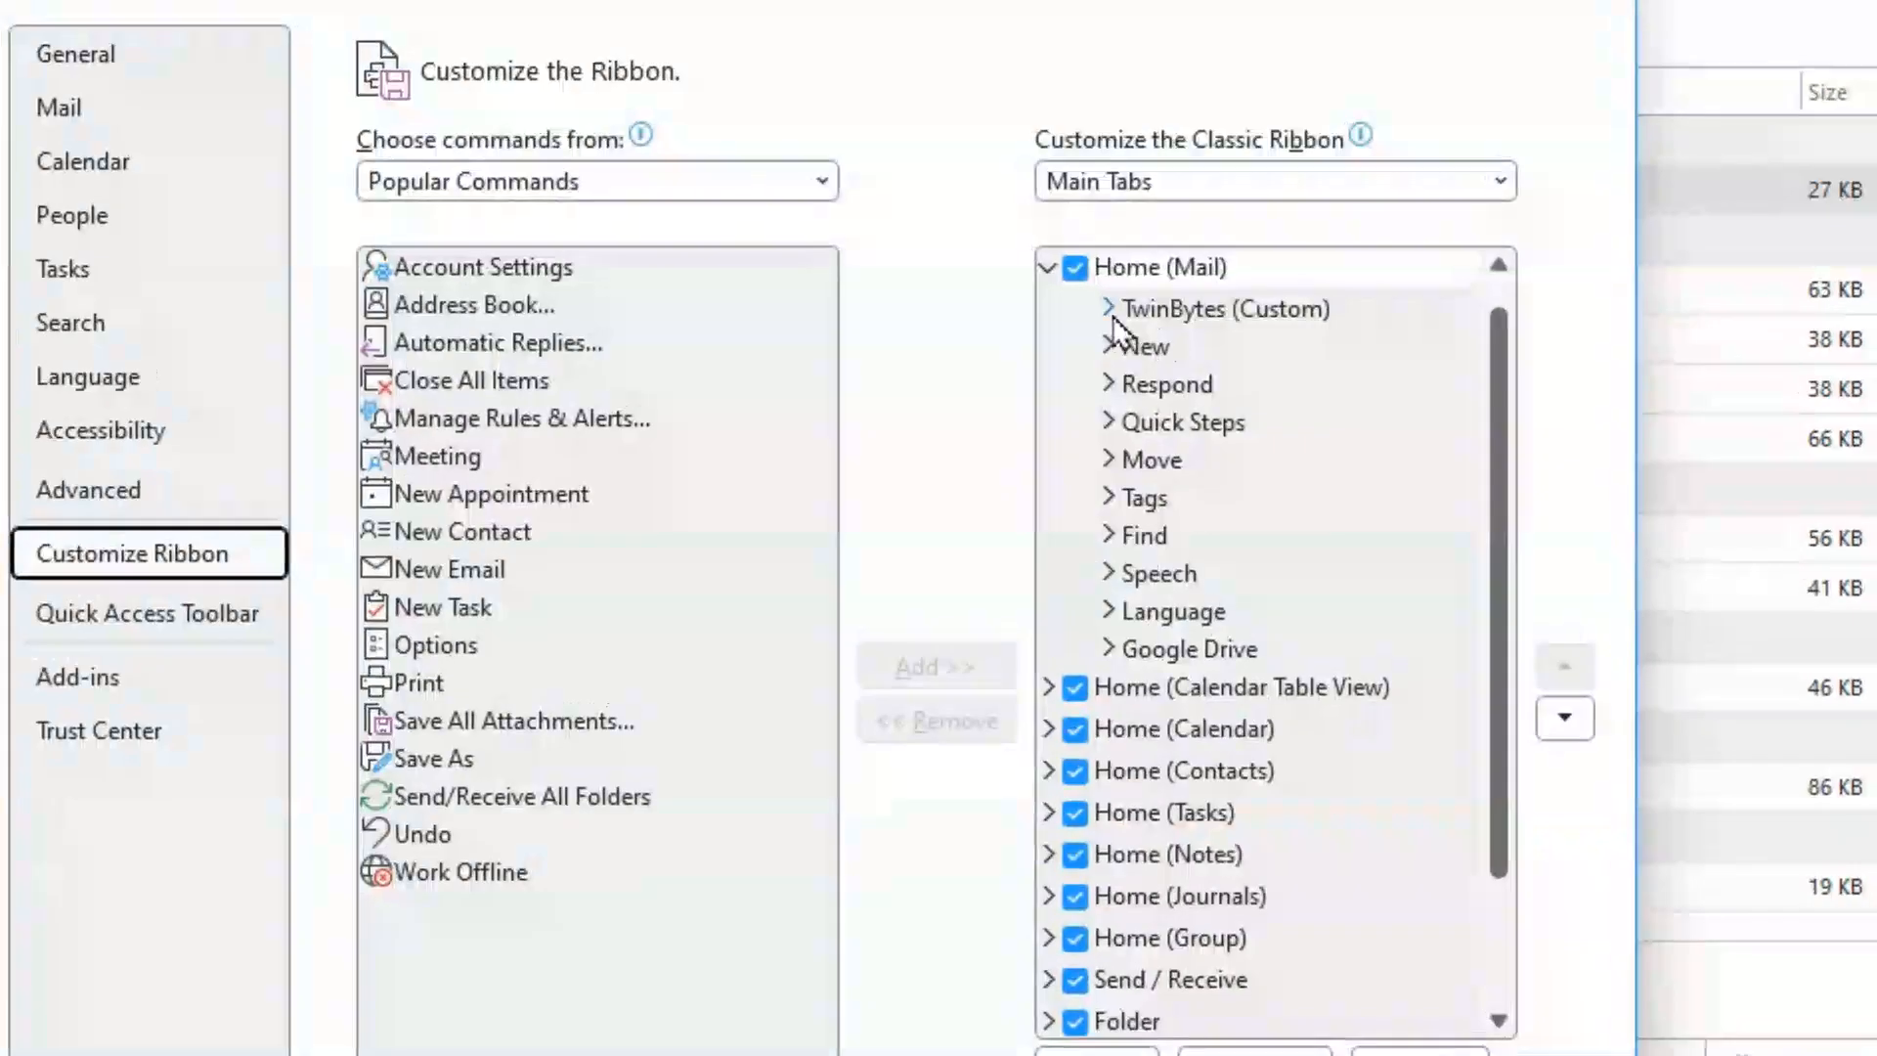
pyautogui.click(1124, 327)
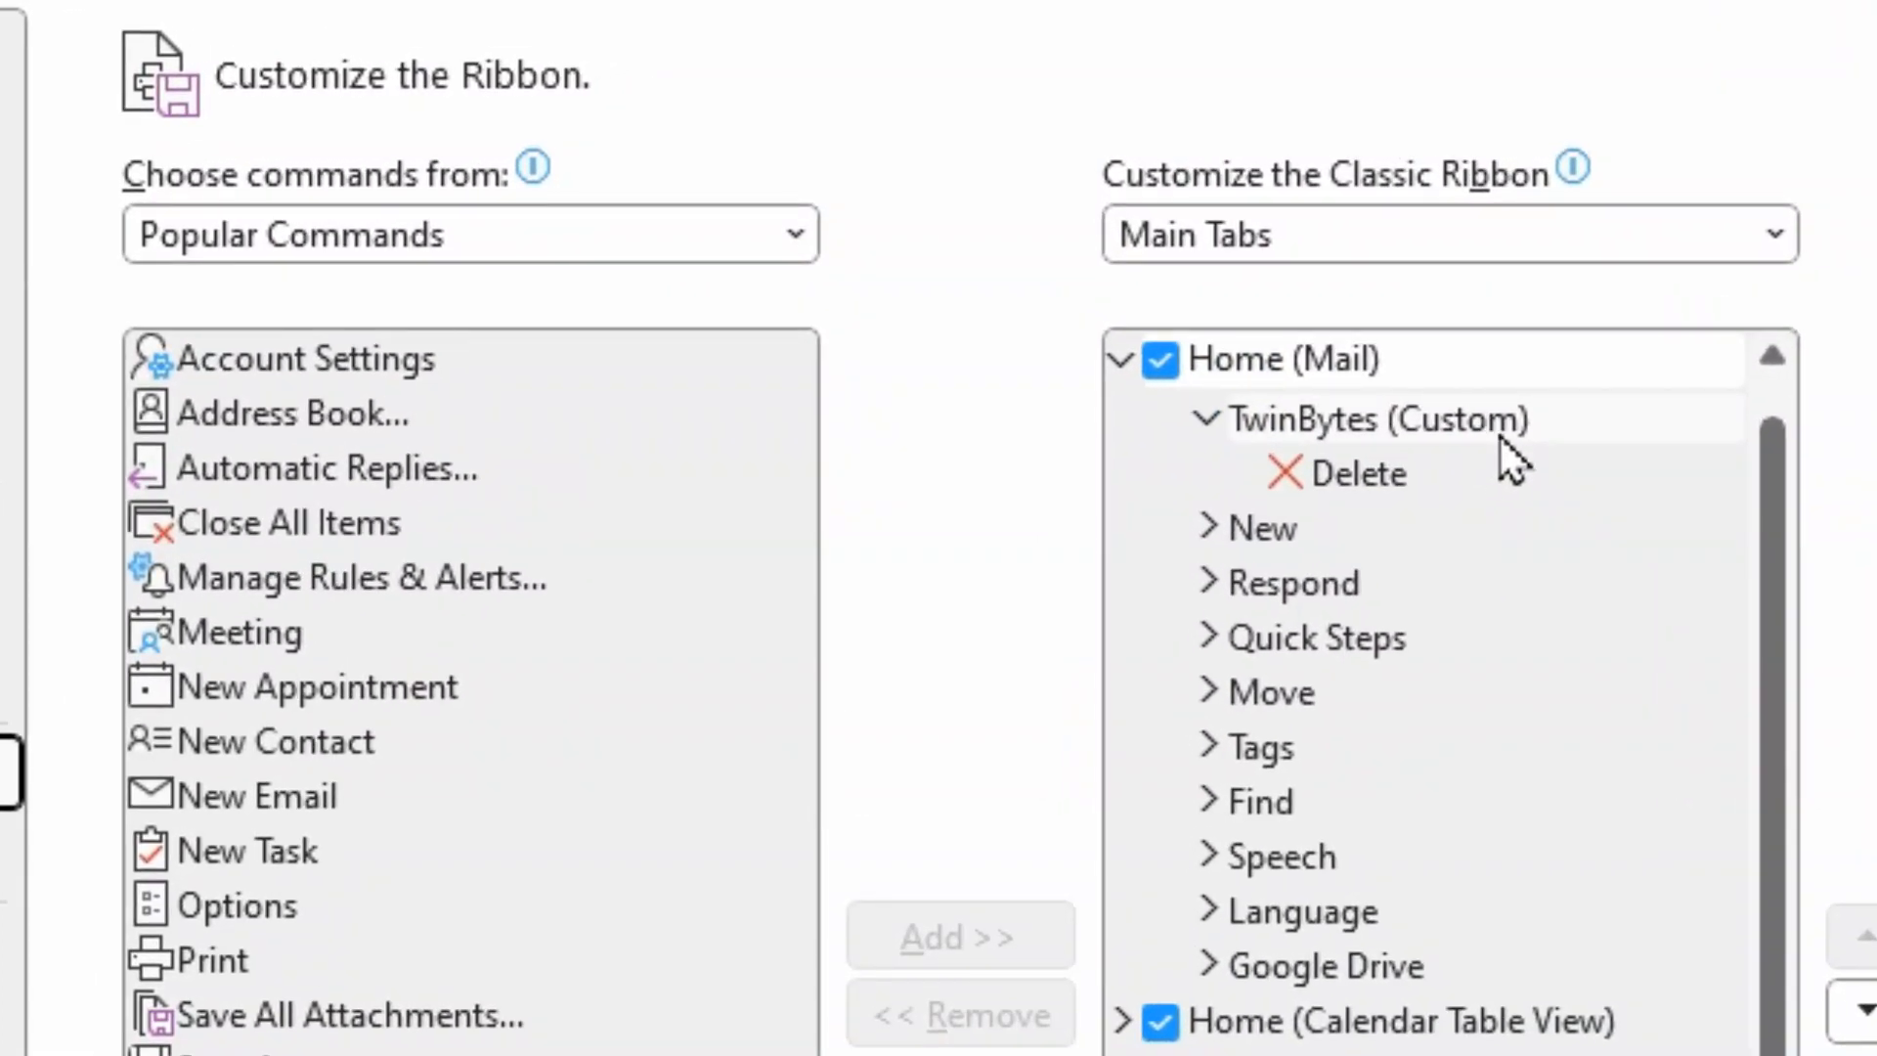
pyautogui.click(1365, 418)
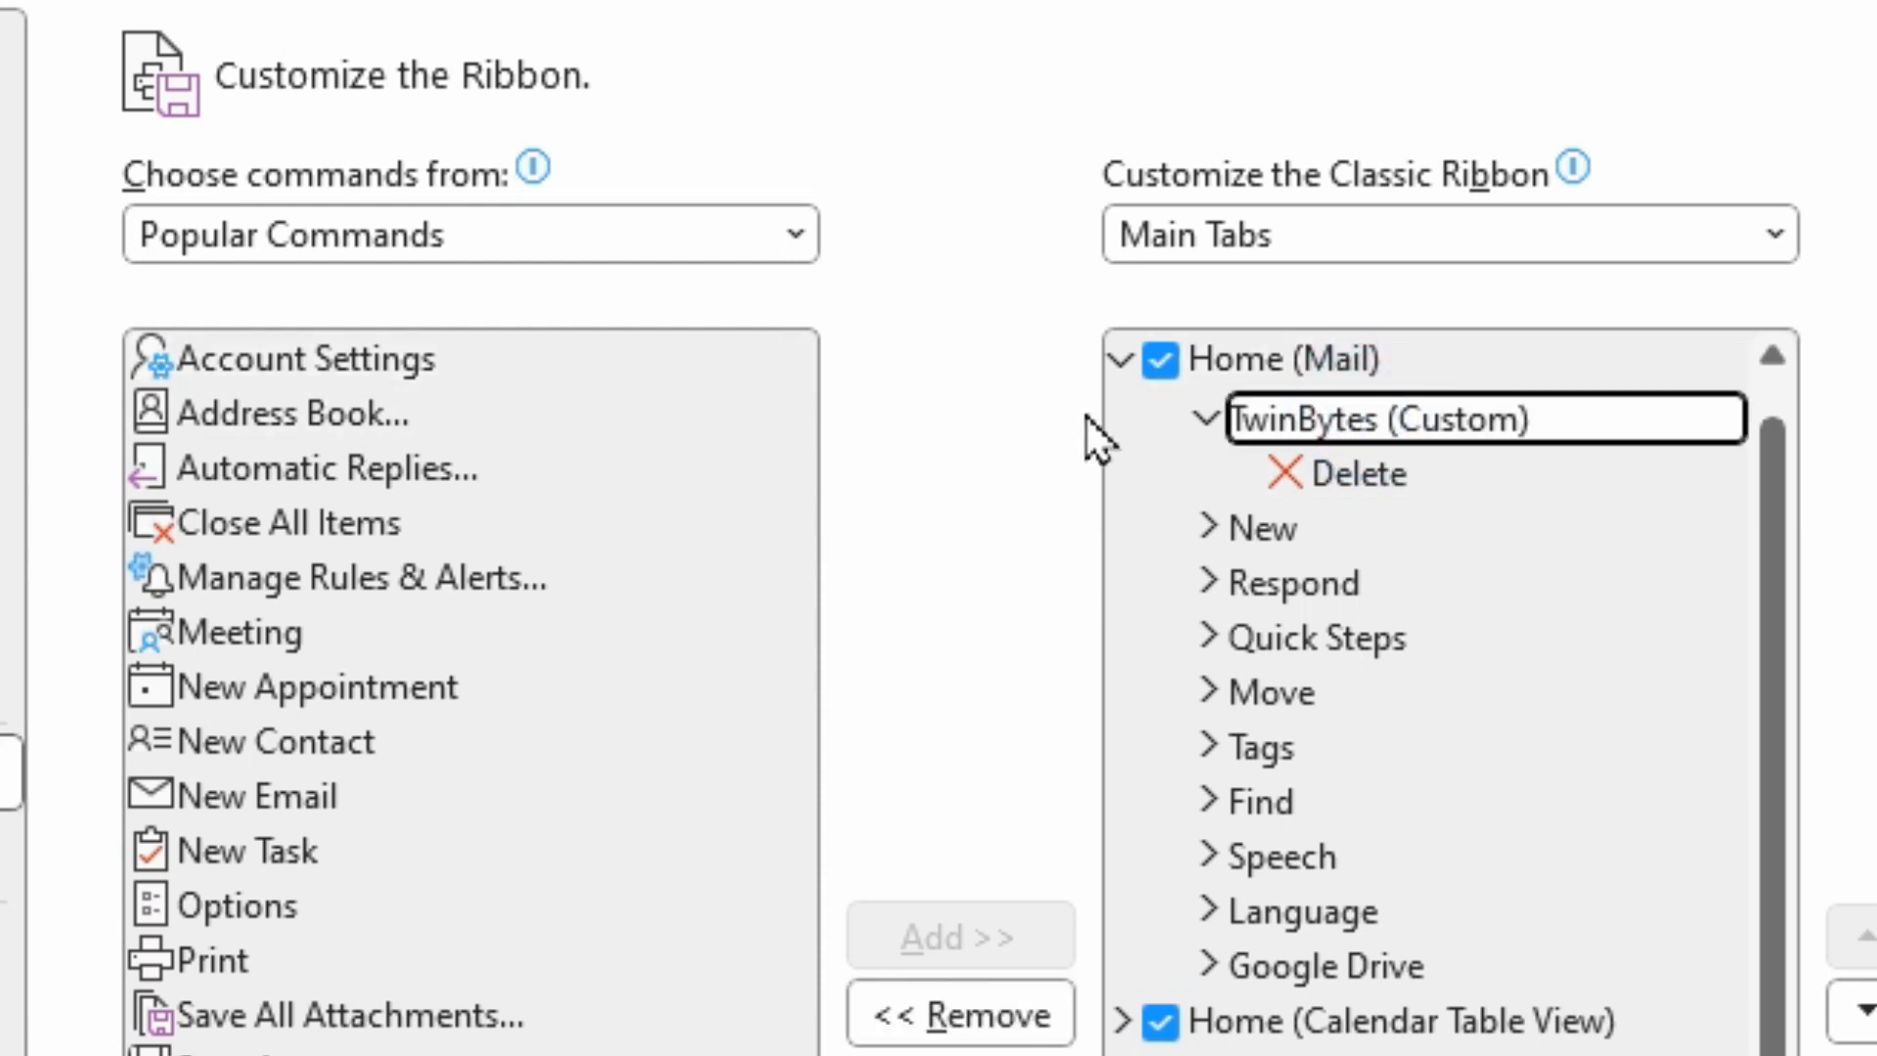
pyautogui.click(1197, 518)
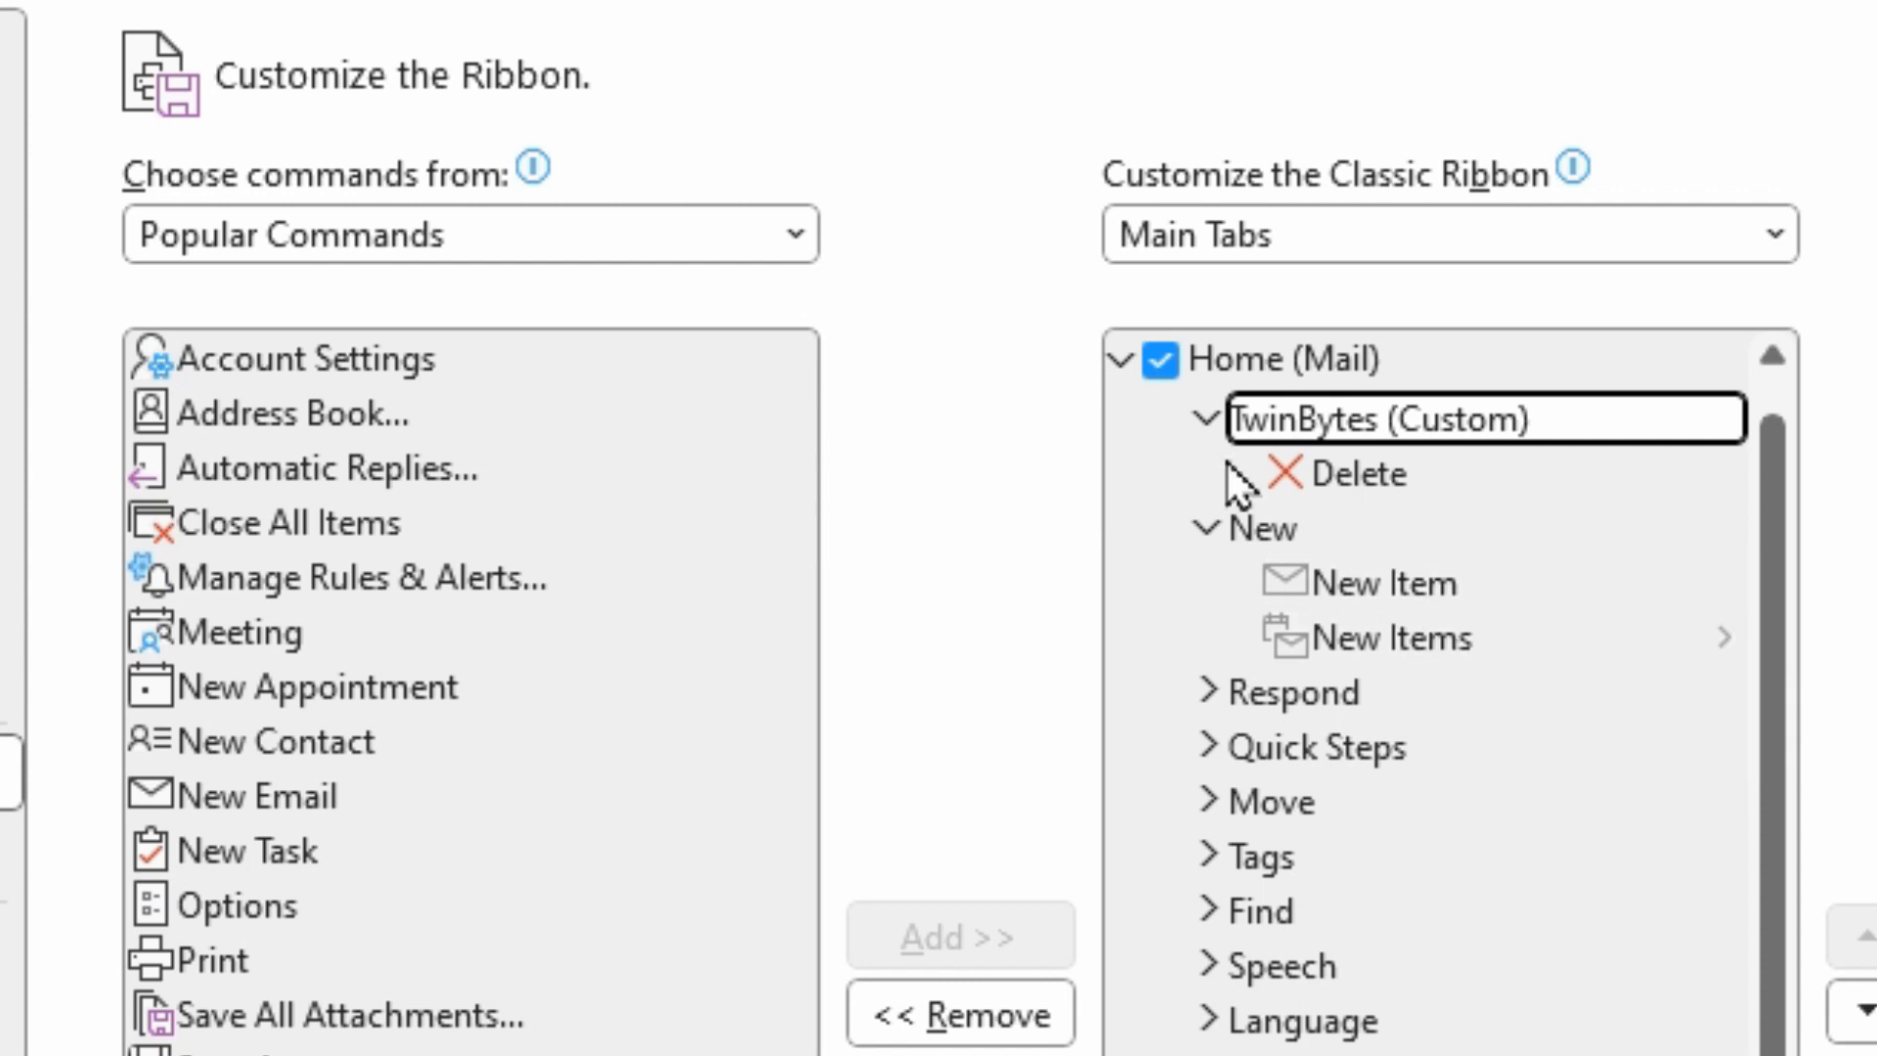
# - Add the New Item command from the Main Tabs' Home (Mail) New group to the TwinBytes group and apply the ribbon changes
pyautogui.click(356, 244)
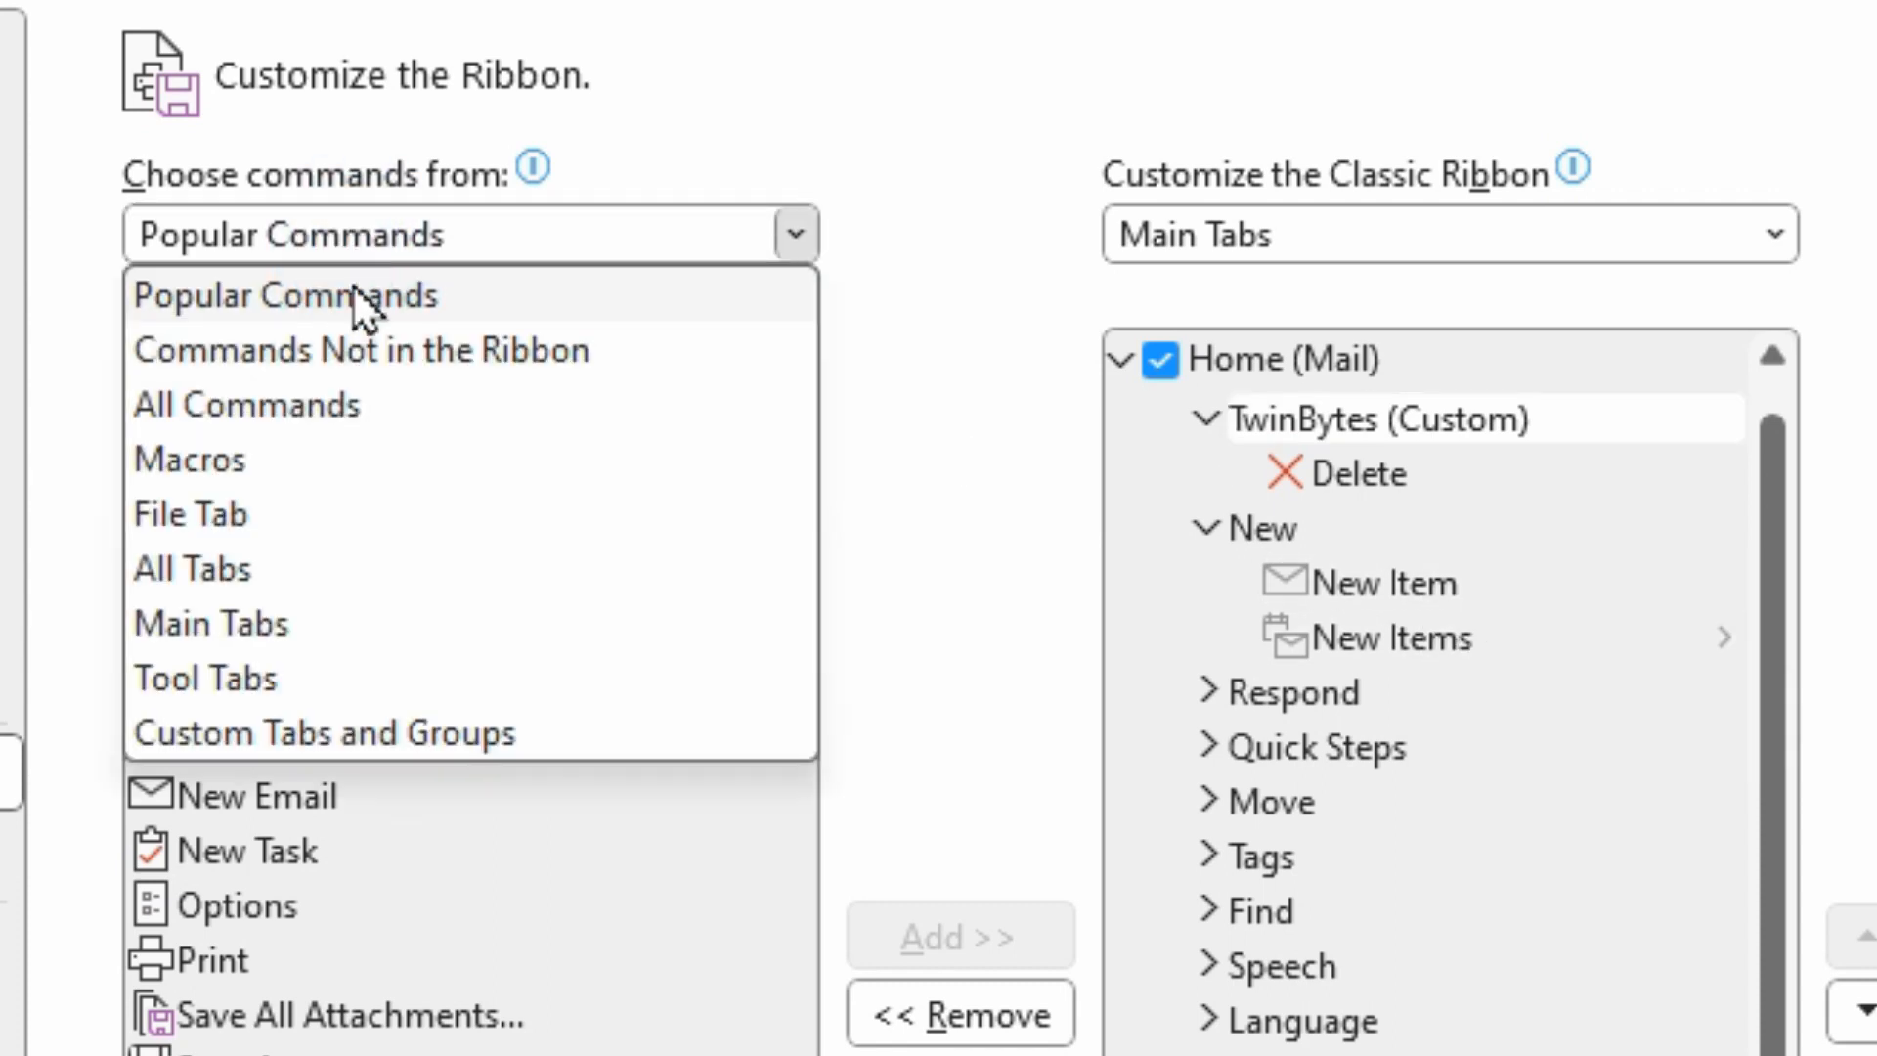
pyautogui.click(339, 623)
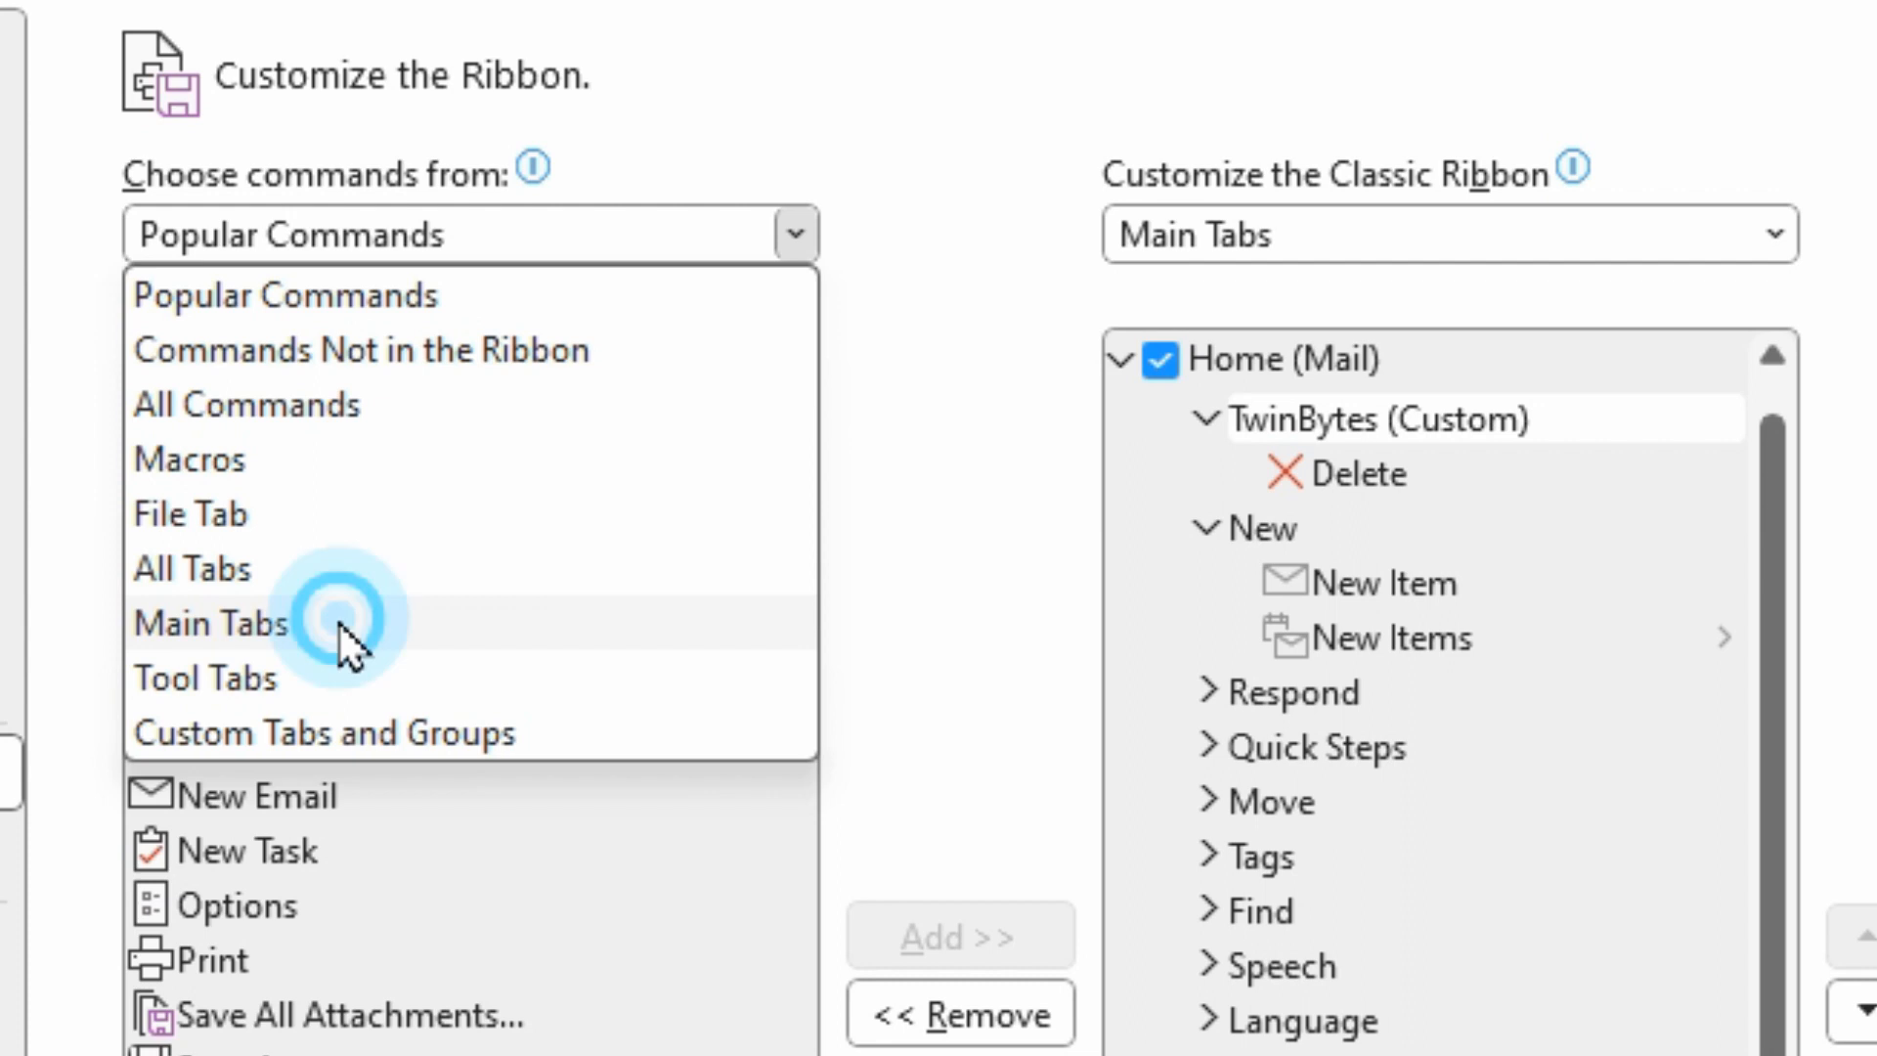
pyautogui.click(140, 407)
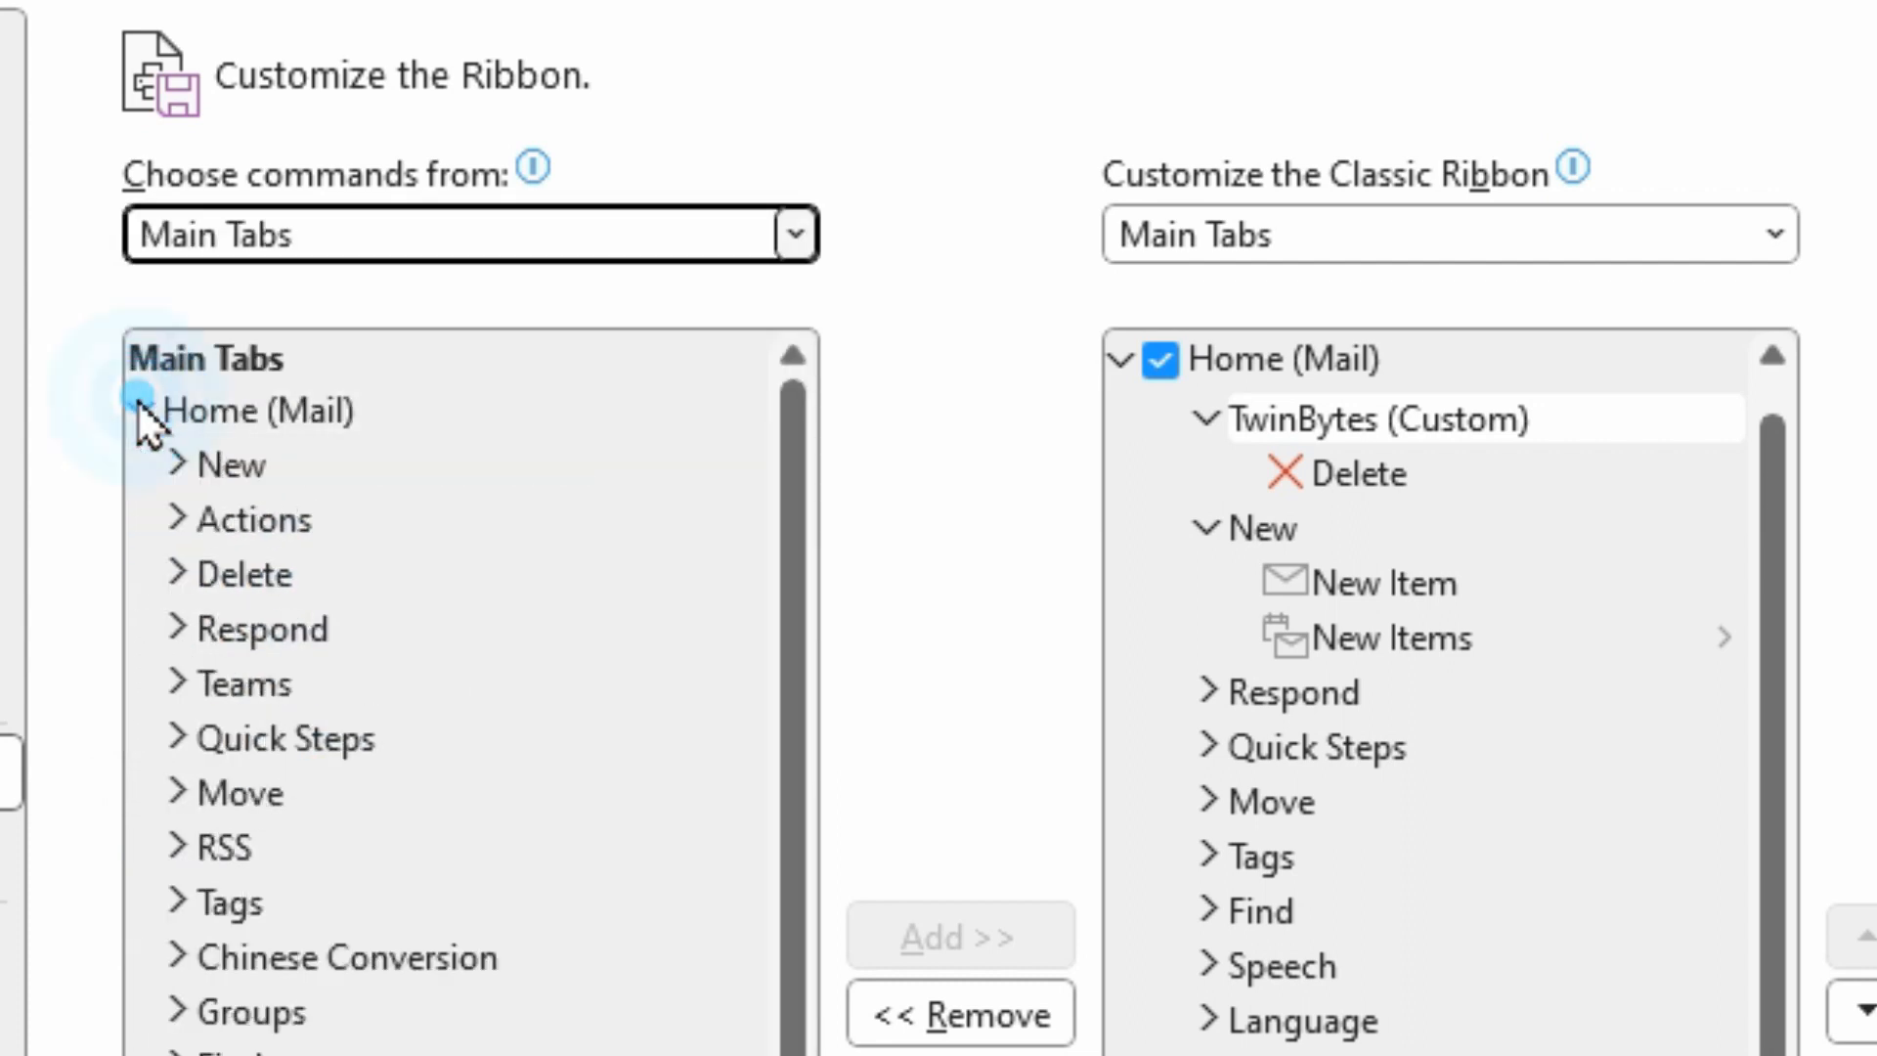
pyautogui.click(178, 465)
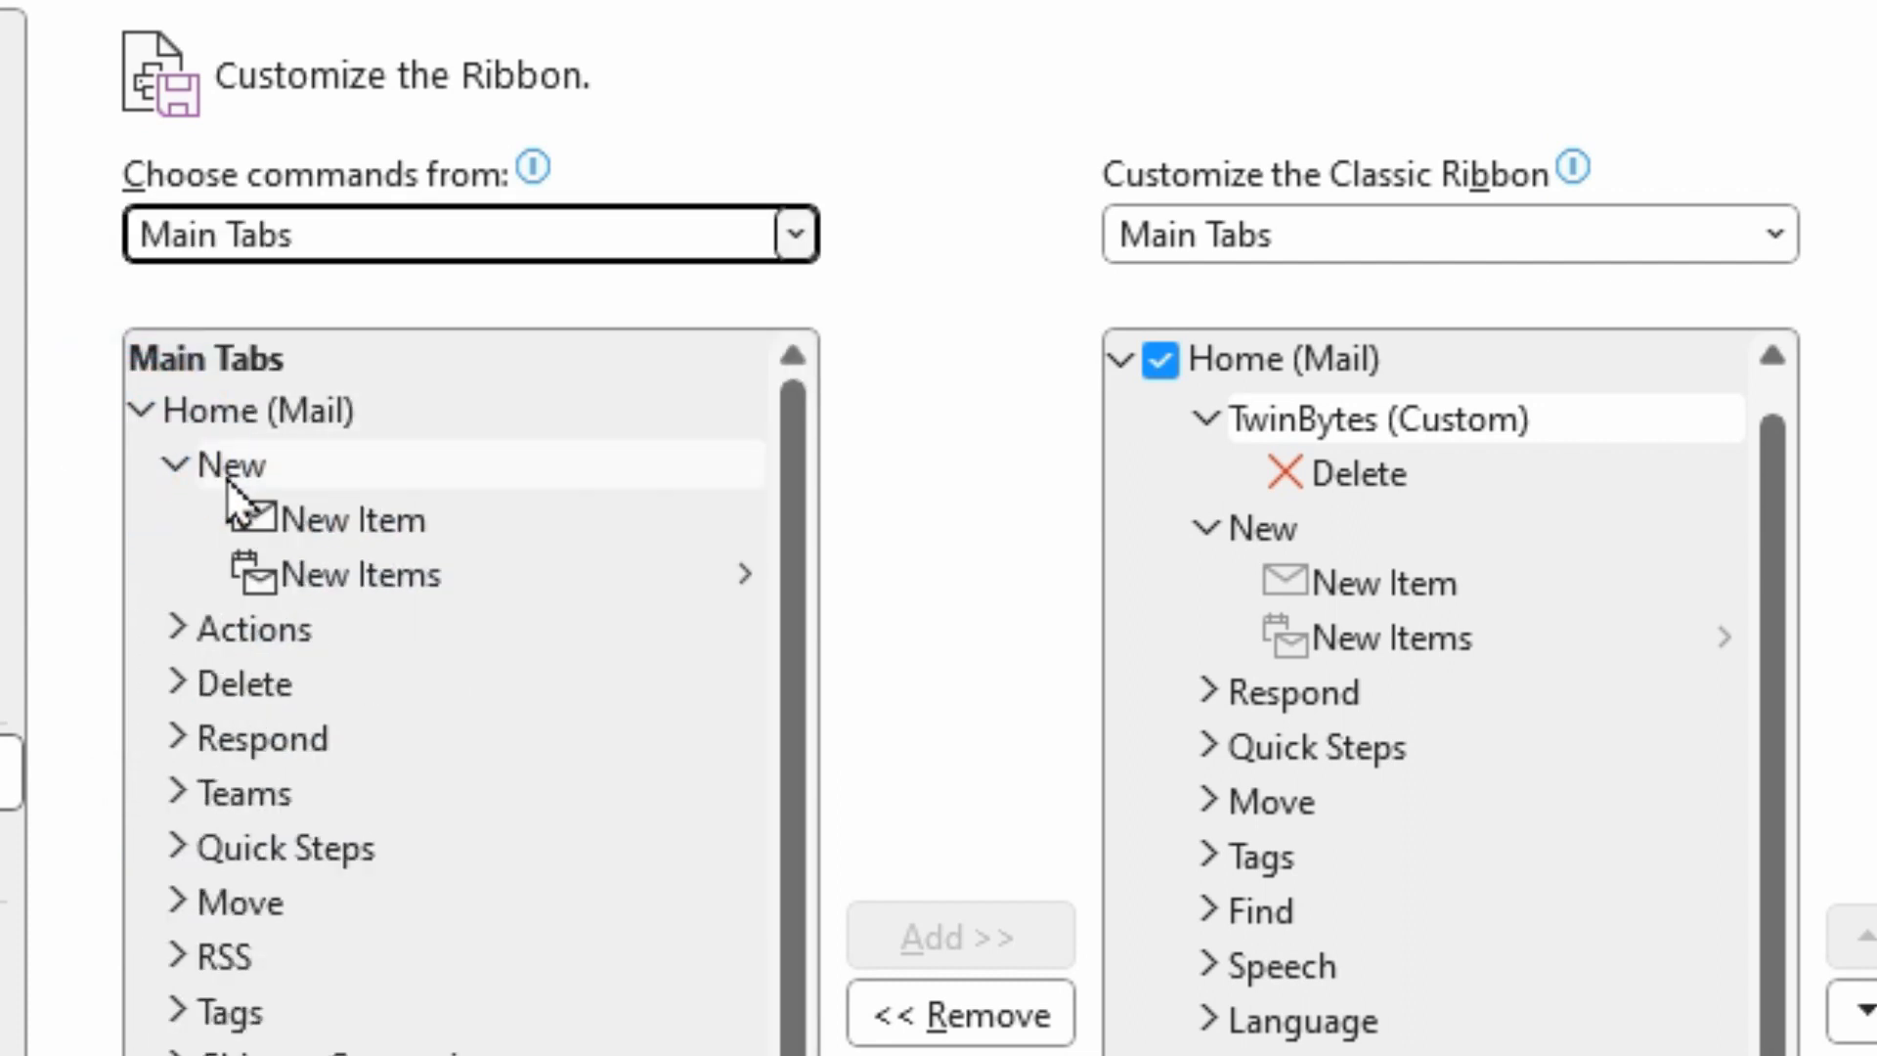
pyautogui.click(1288, 428)
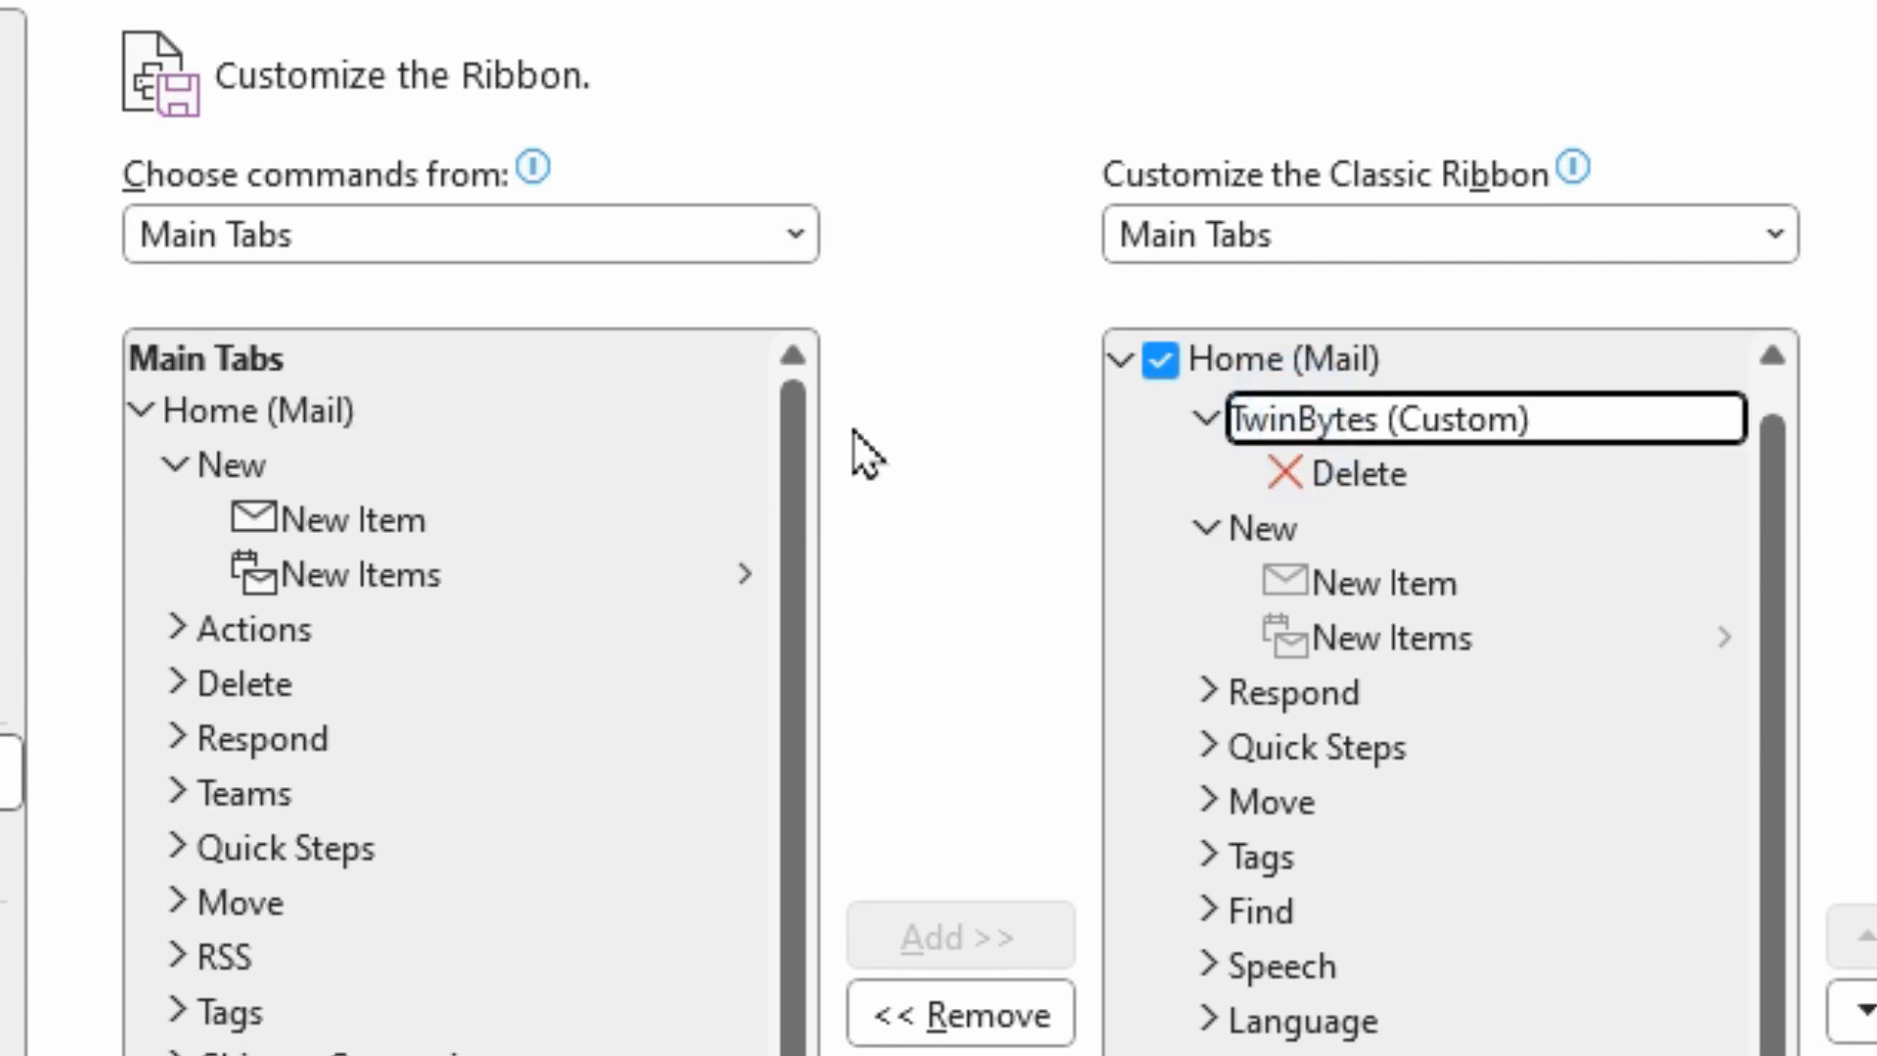
pyautogui.click(381, 519)
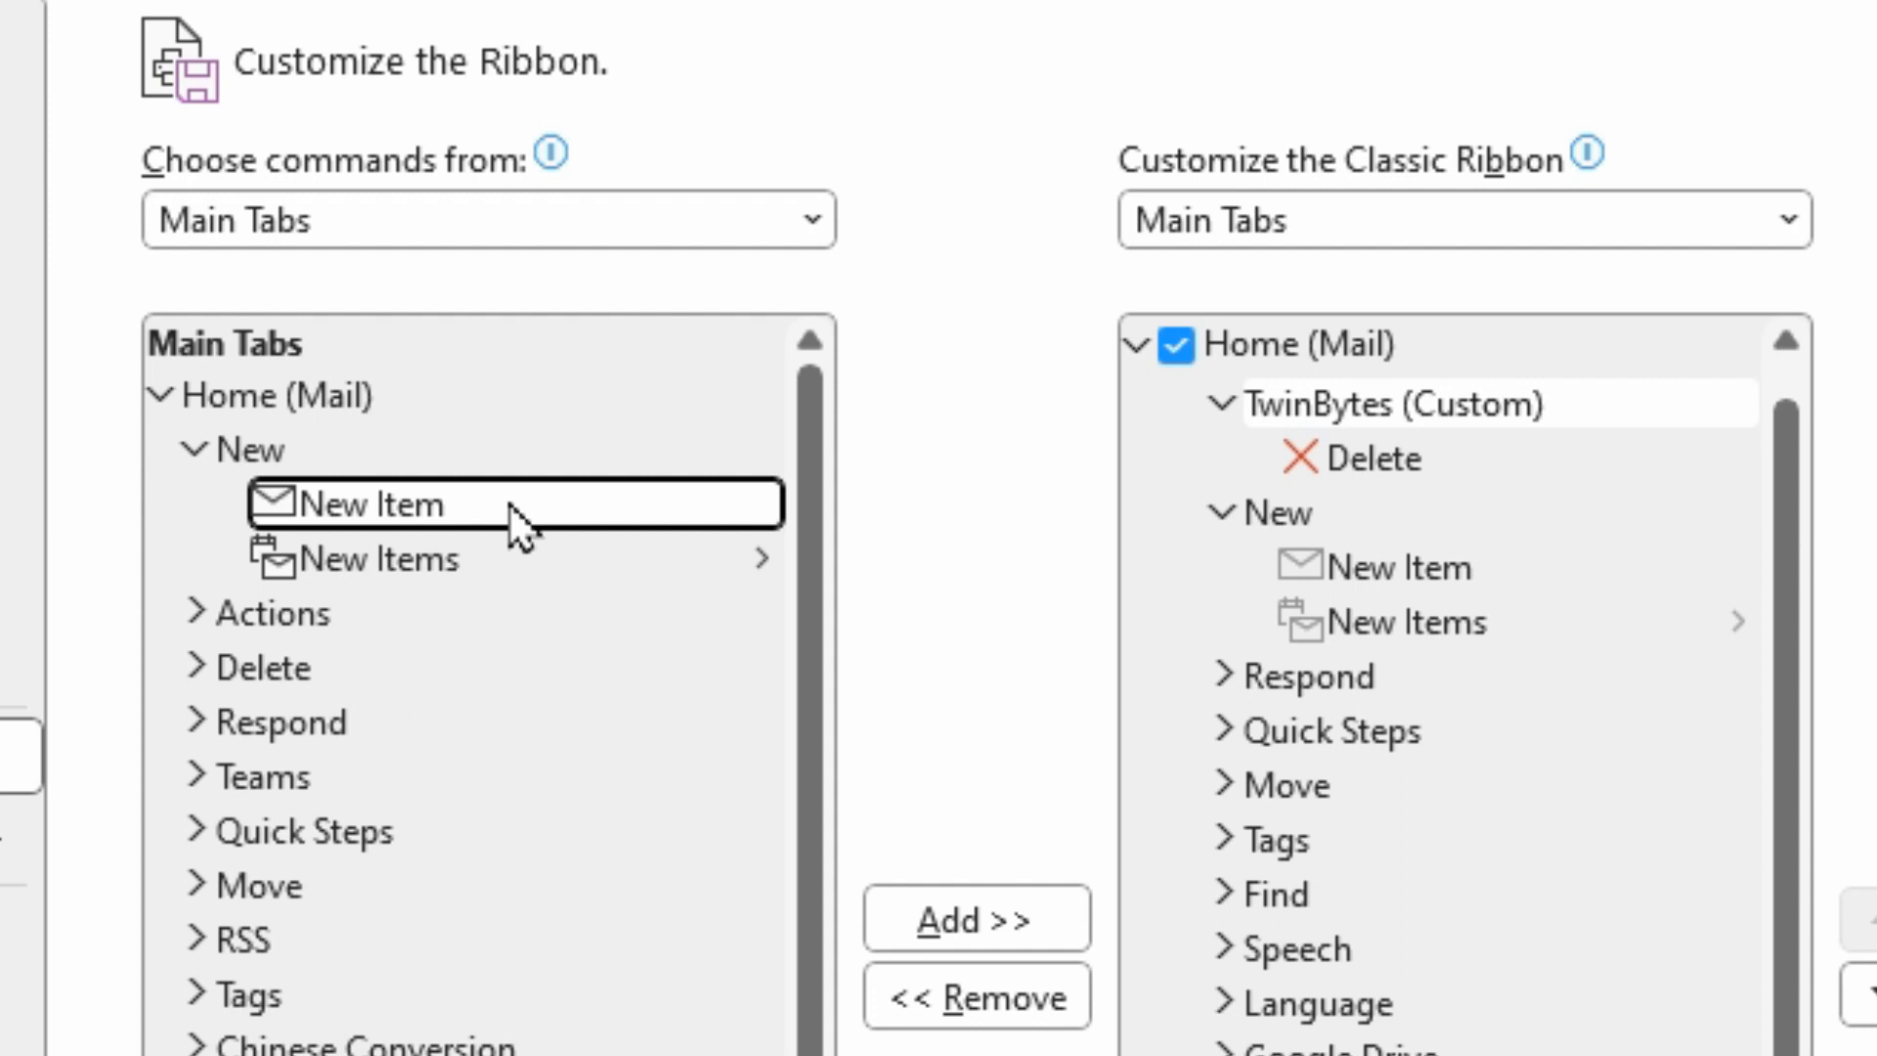
pyautogui.click(943, 914)
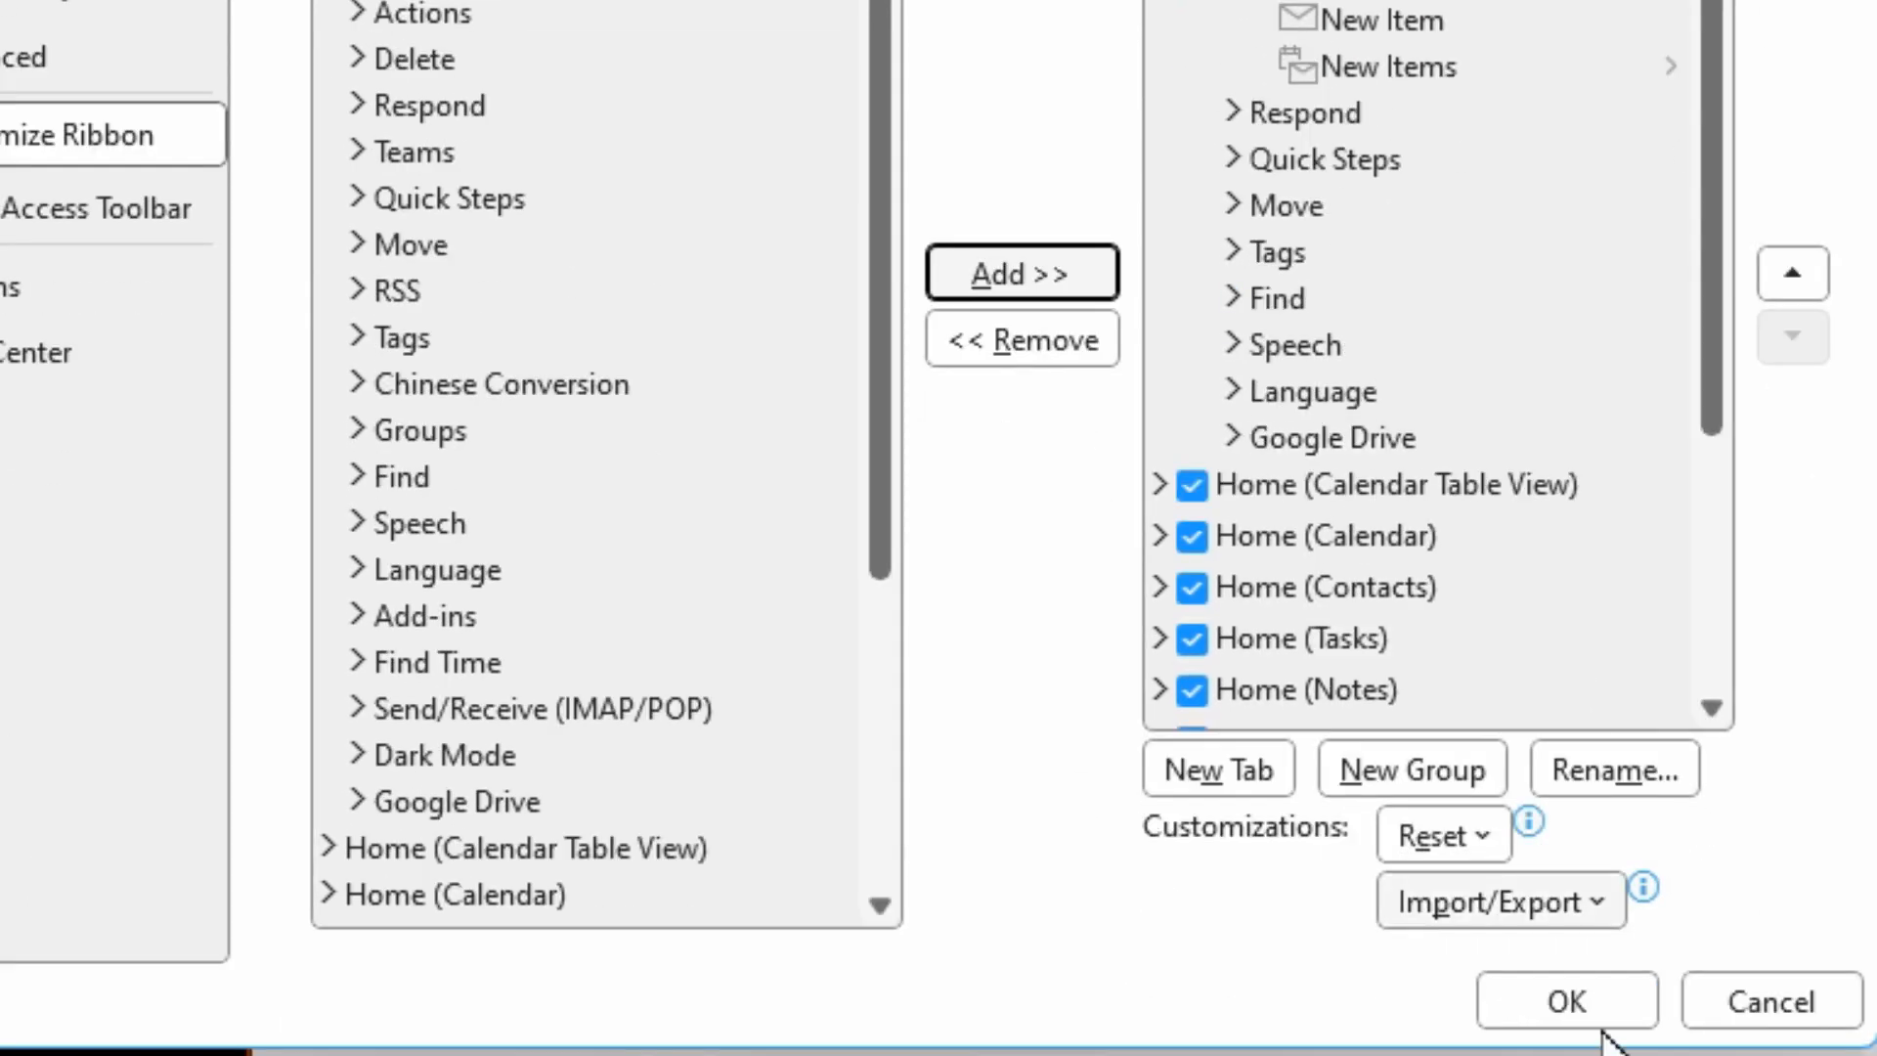
pyautogui.click(1583, 1012)
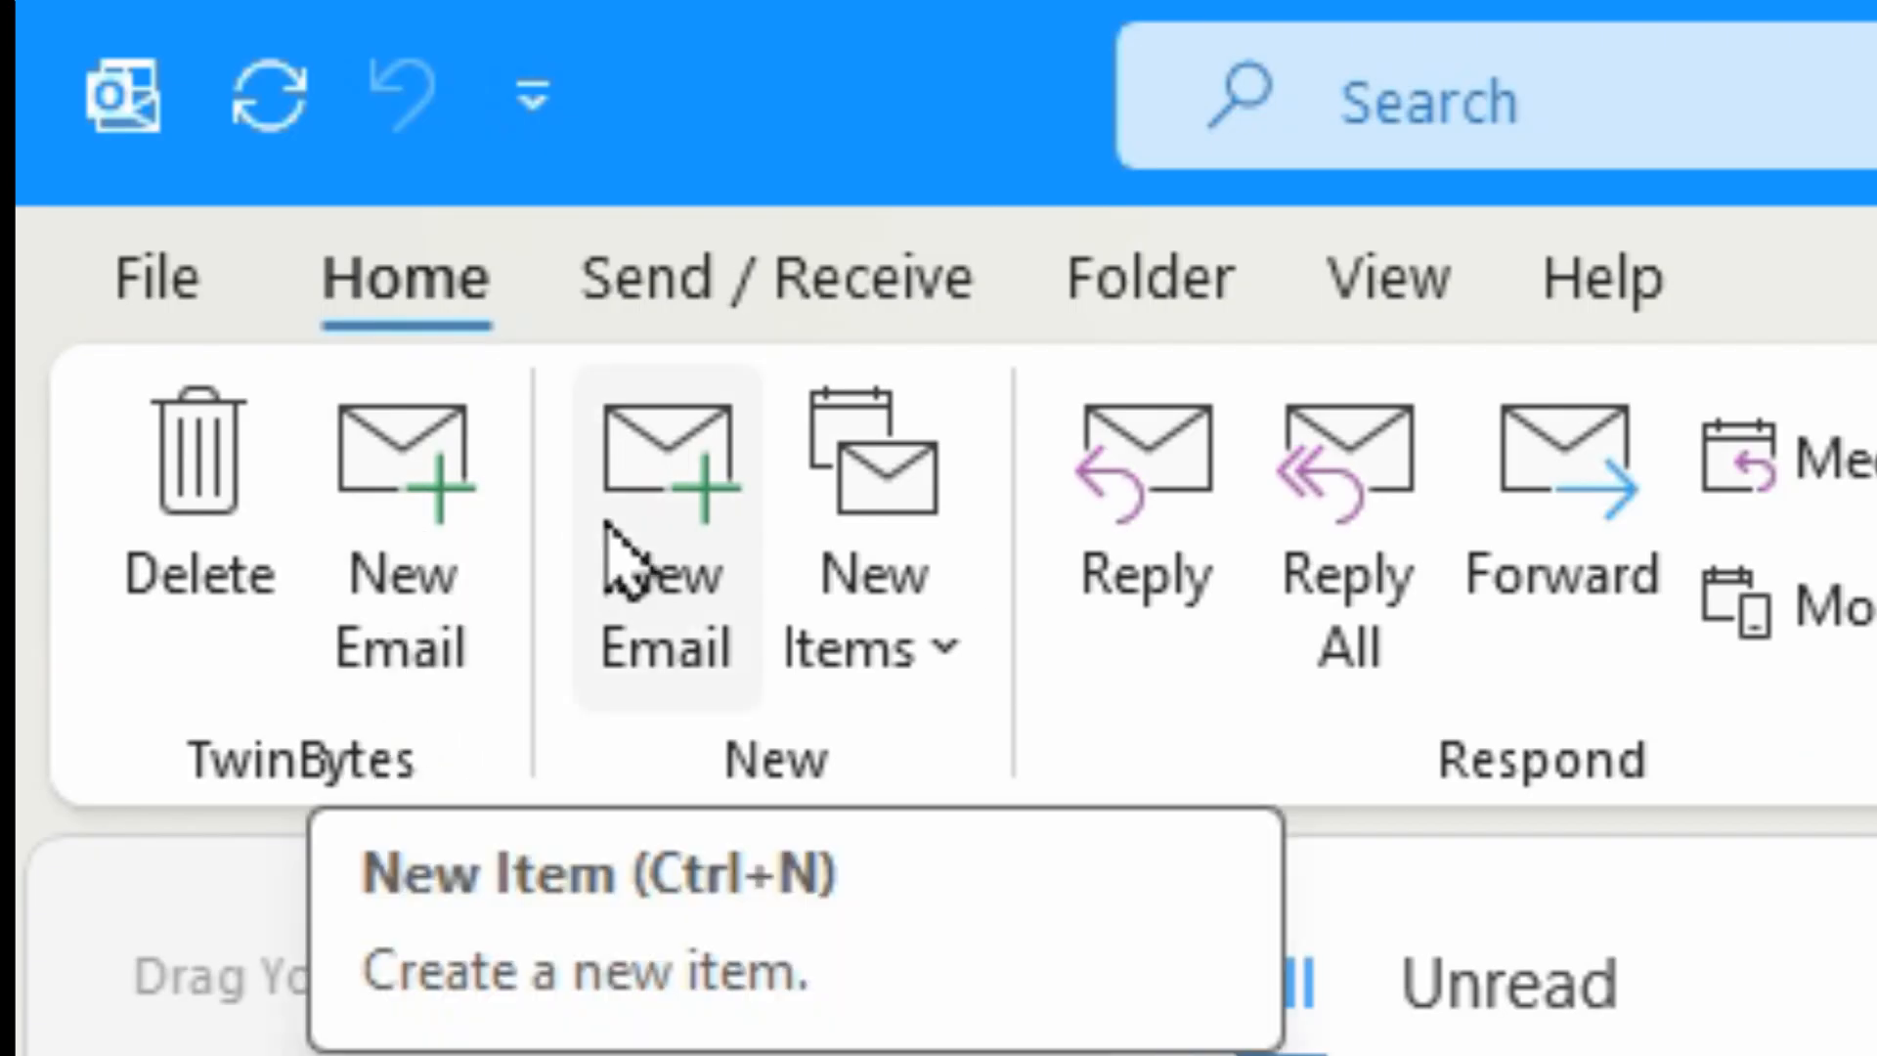
# - Reopen the ribbon customization settings and expand the TwinBytes group and the Main Tabs' Home (Mail) New commands
pyautogui.rightClick(687, 523)
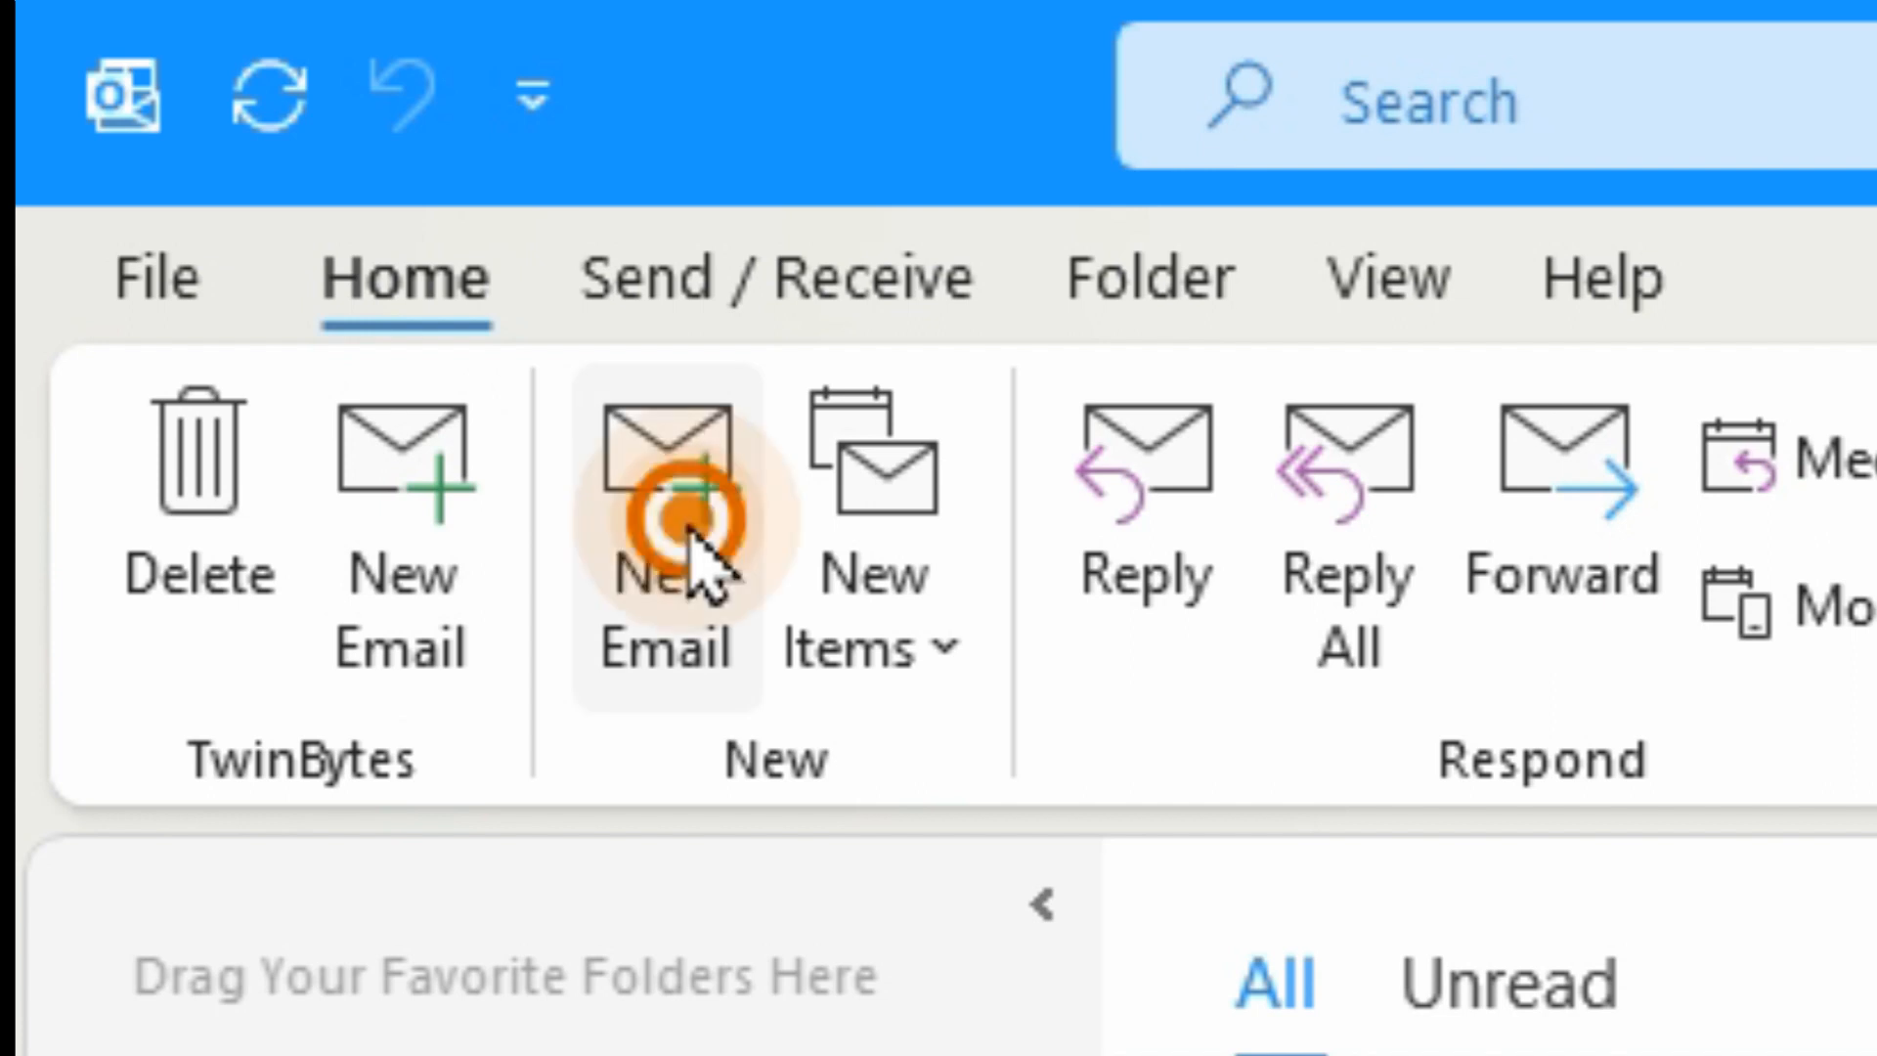
pyautogui.click(1067, 897)
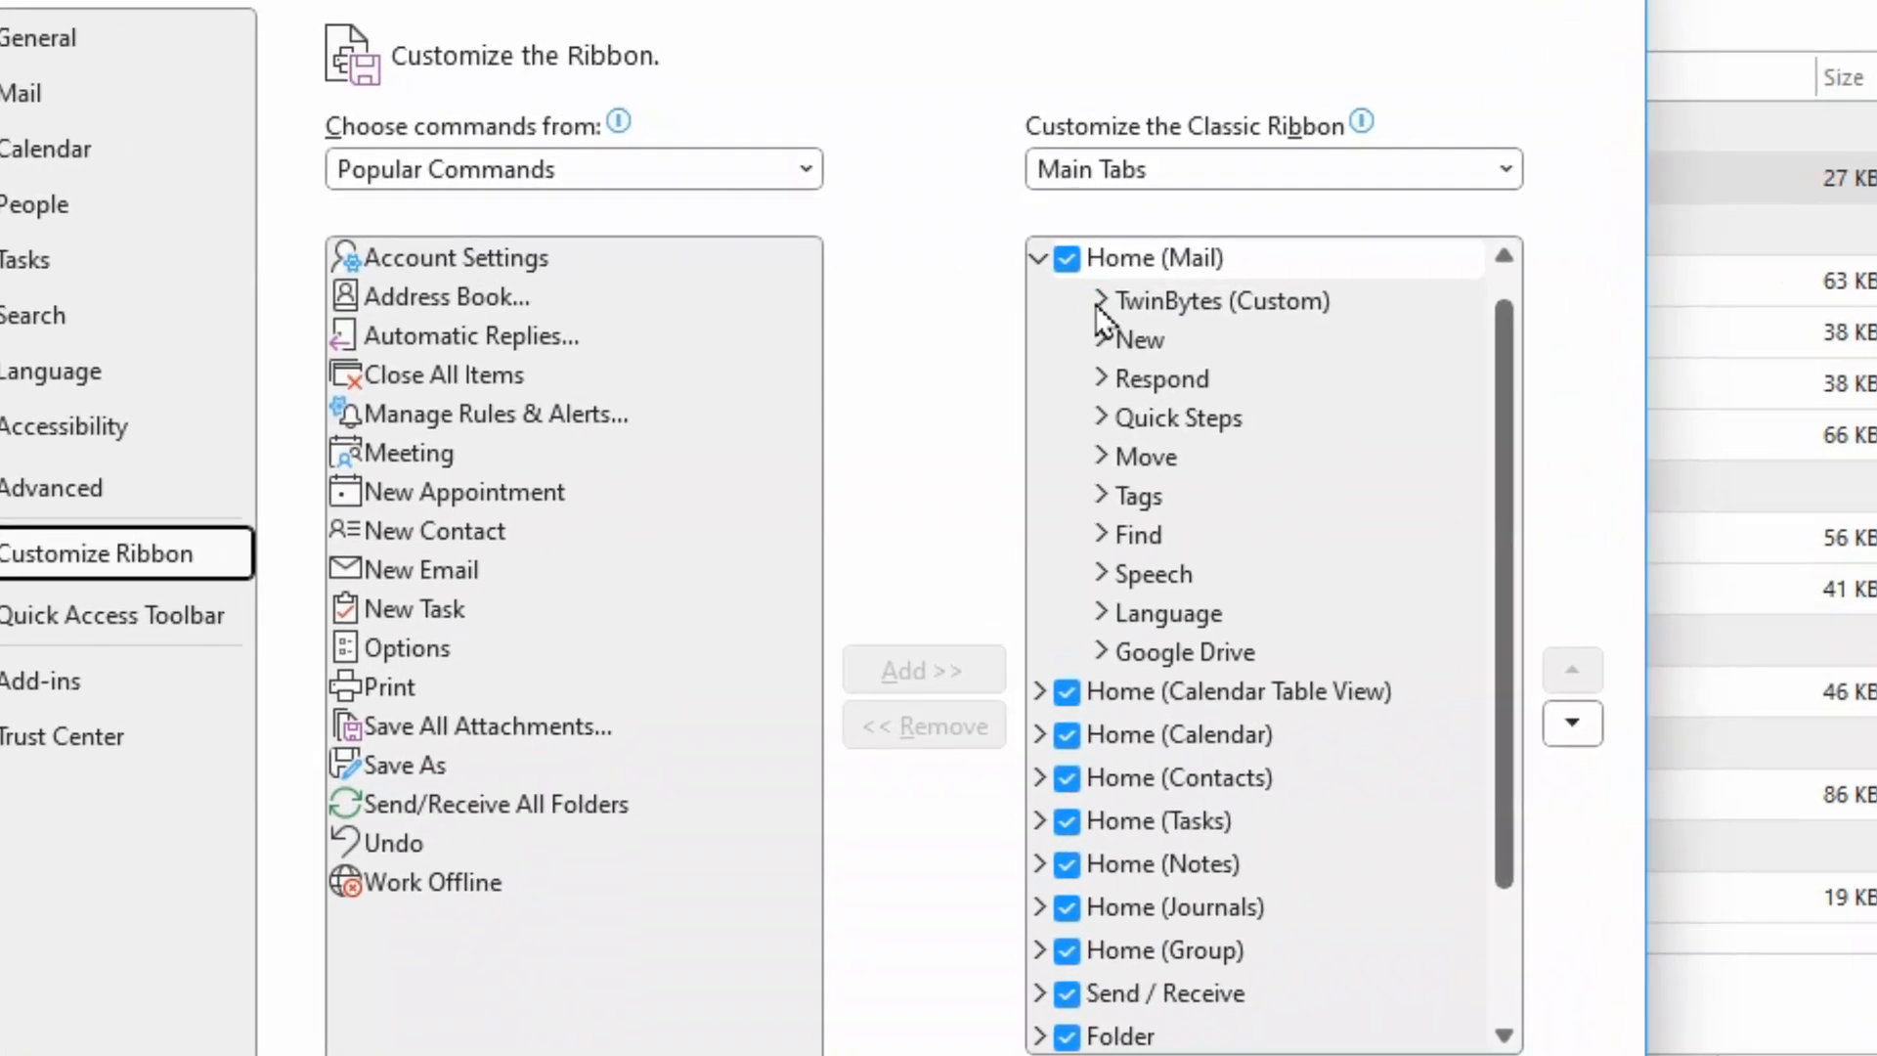
pyautogui.click(1059, 280)
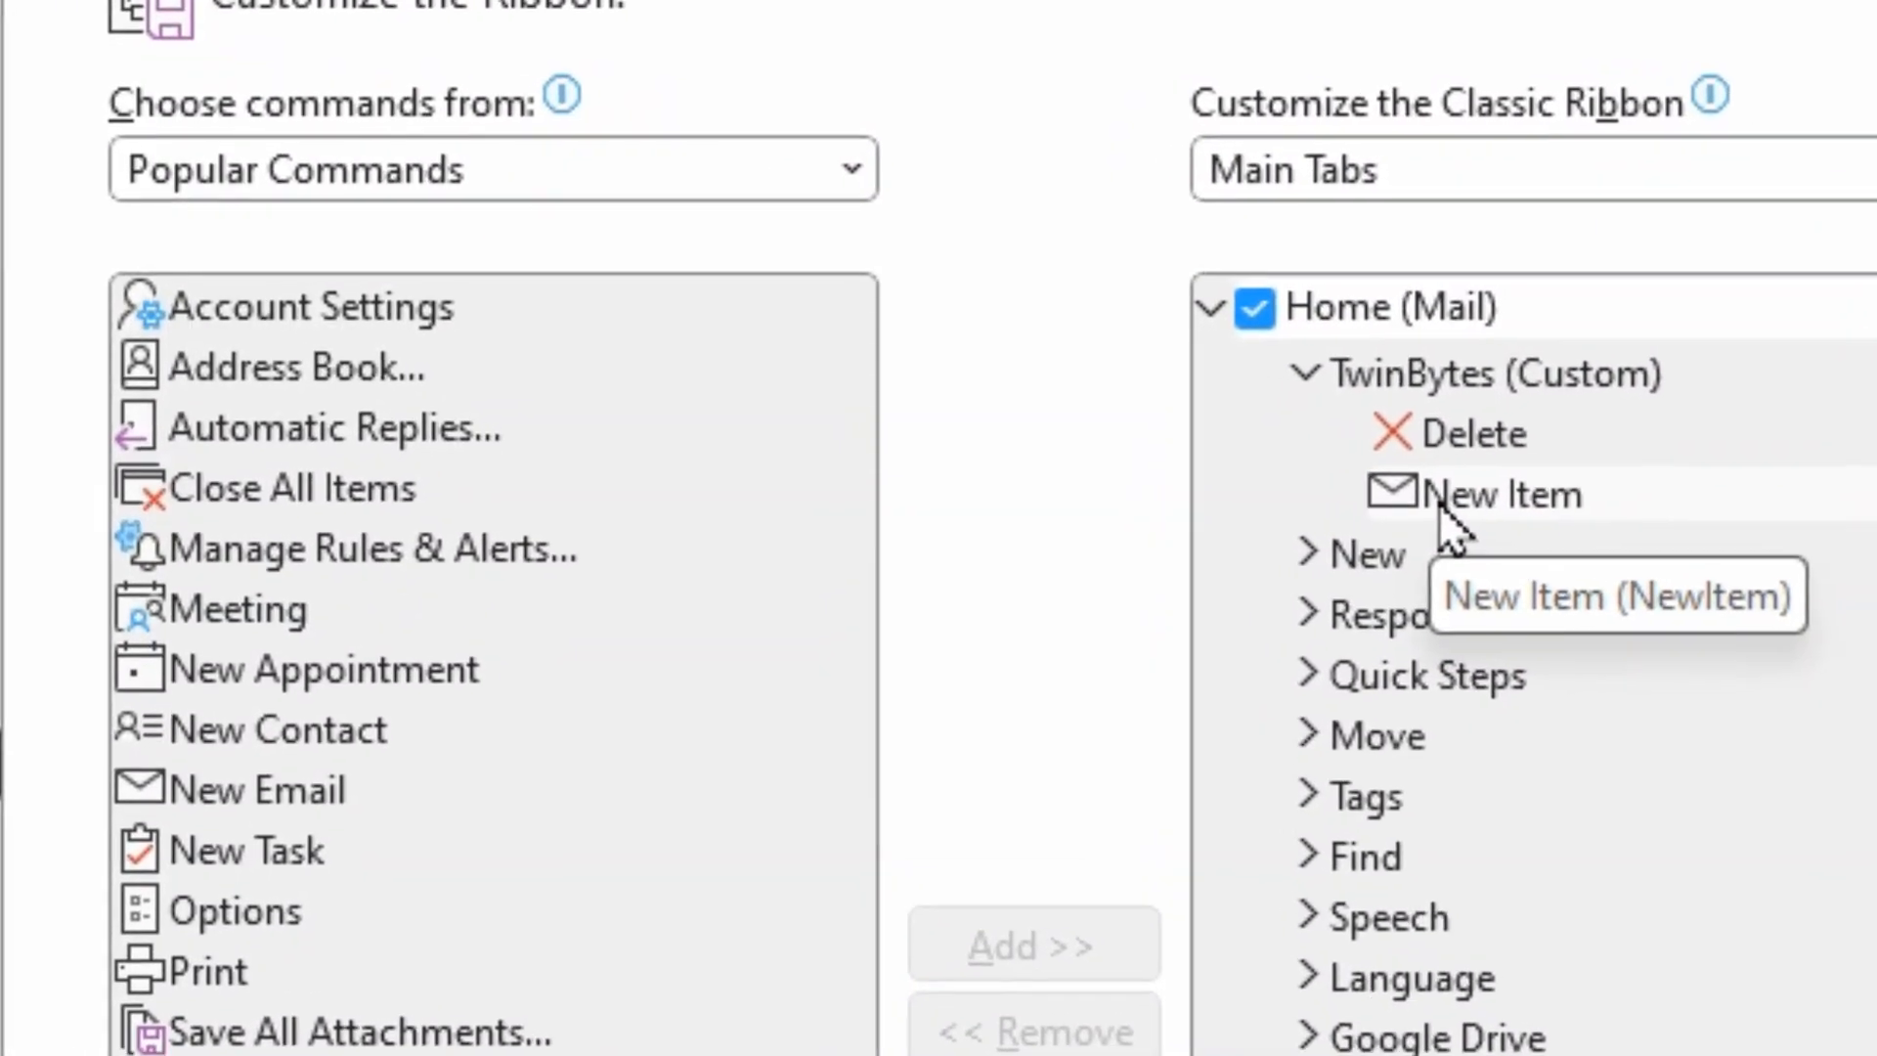
pyautogui.click(543, 169)
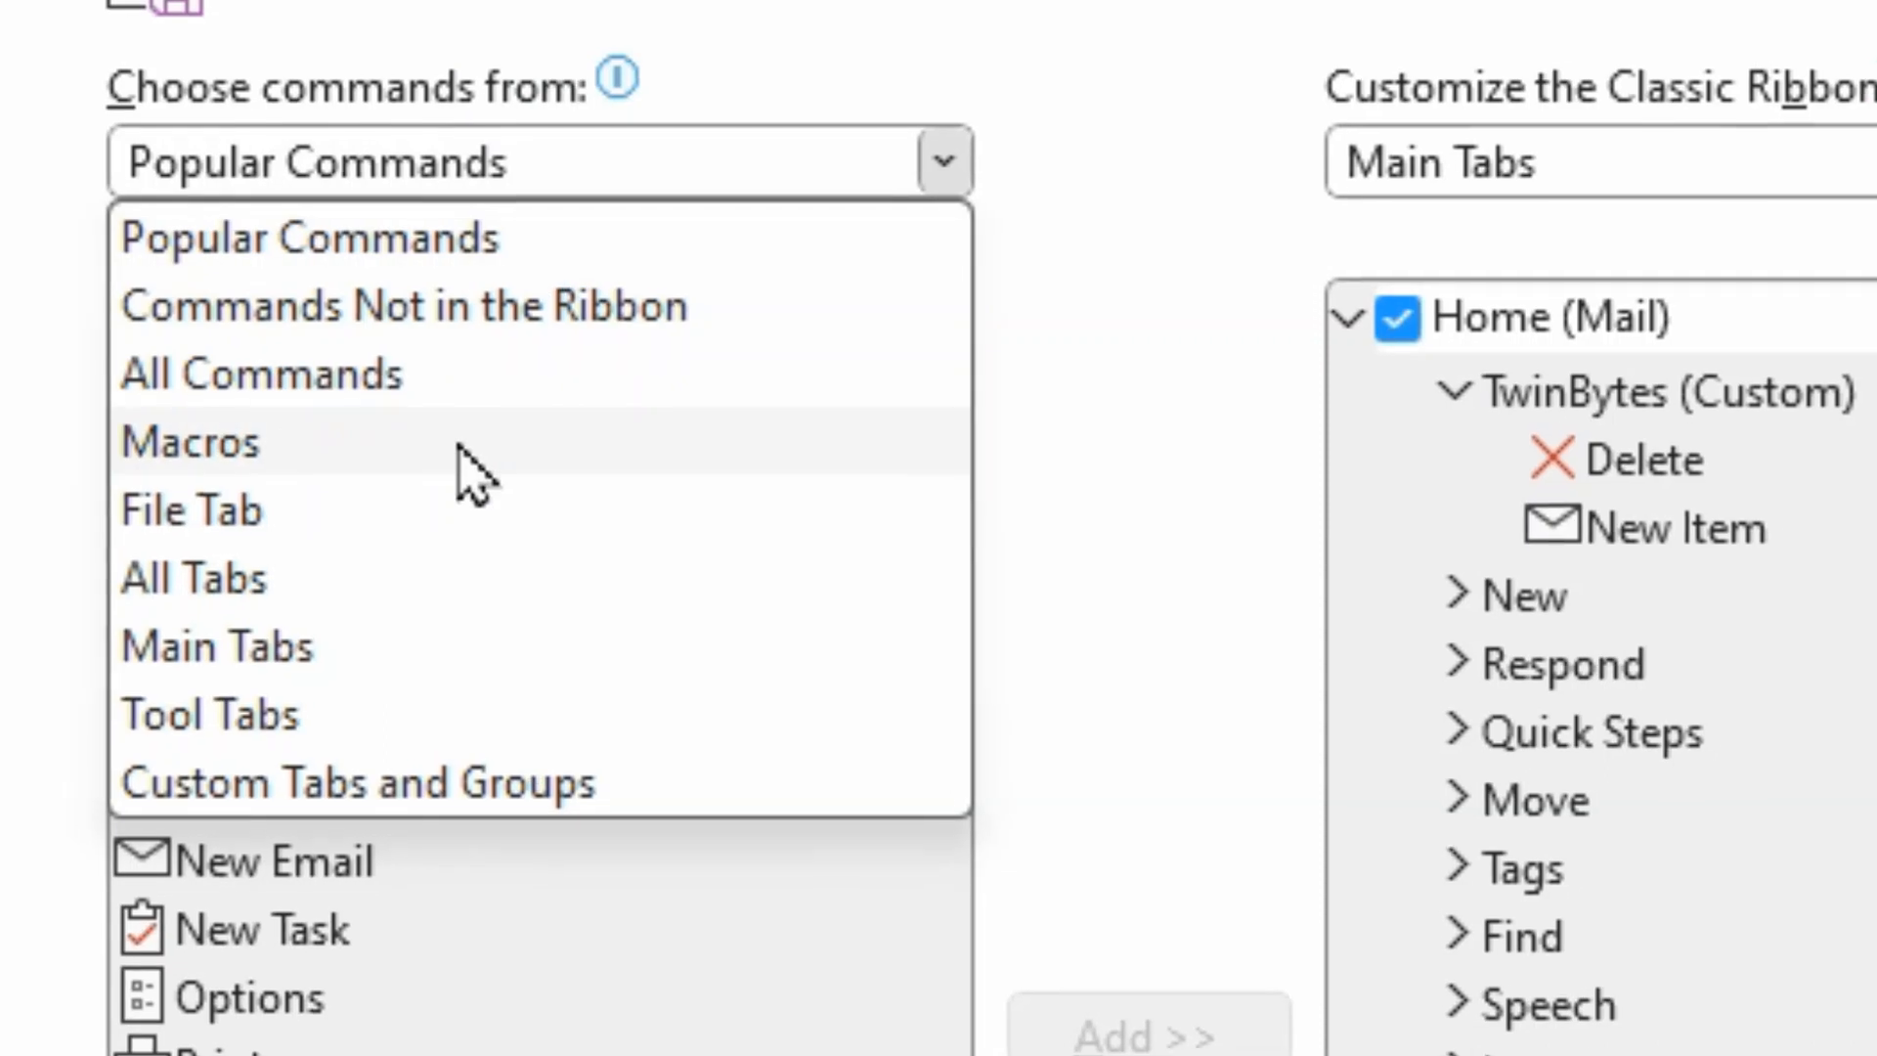
pyautogui.click(479, 659)
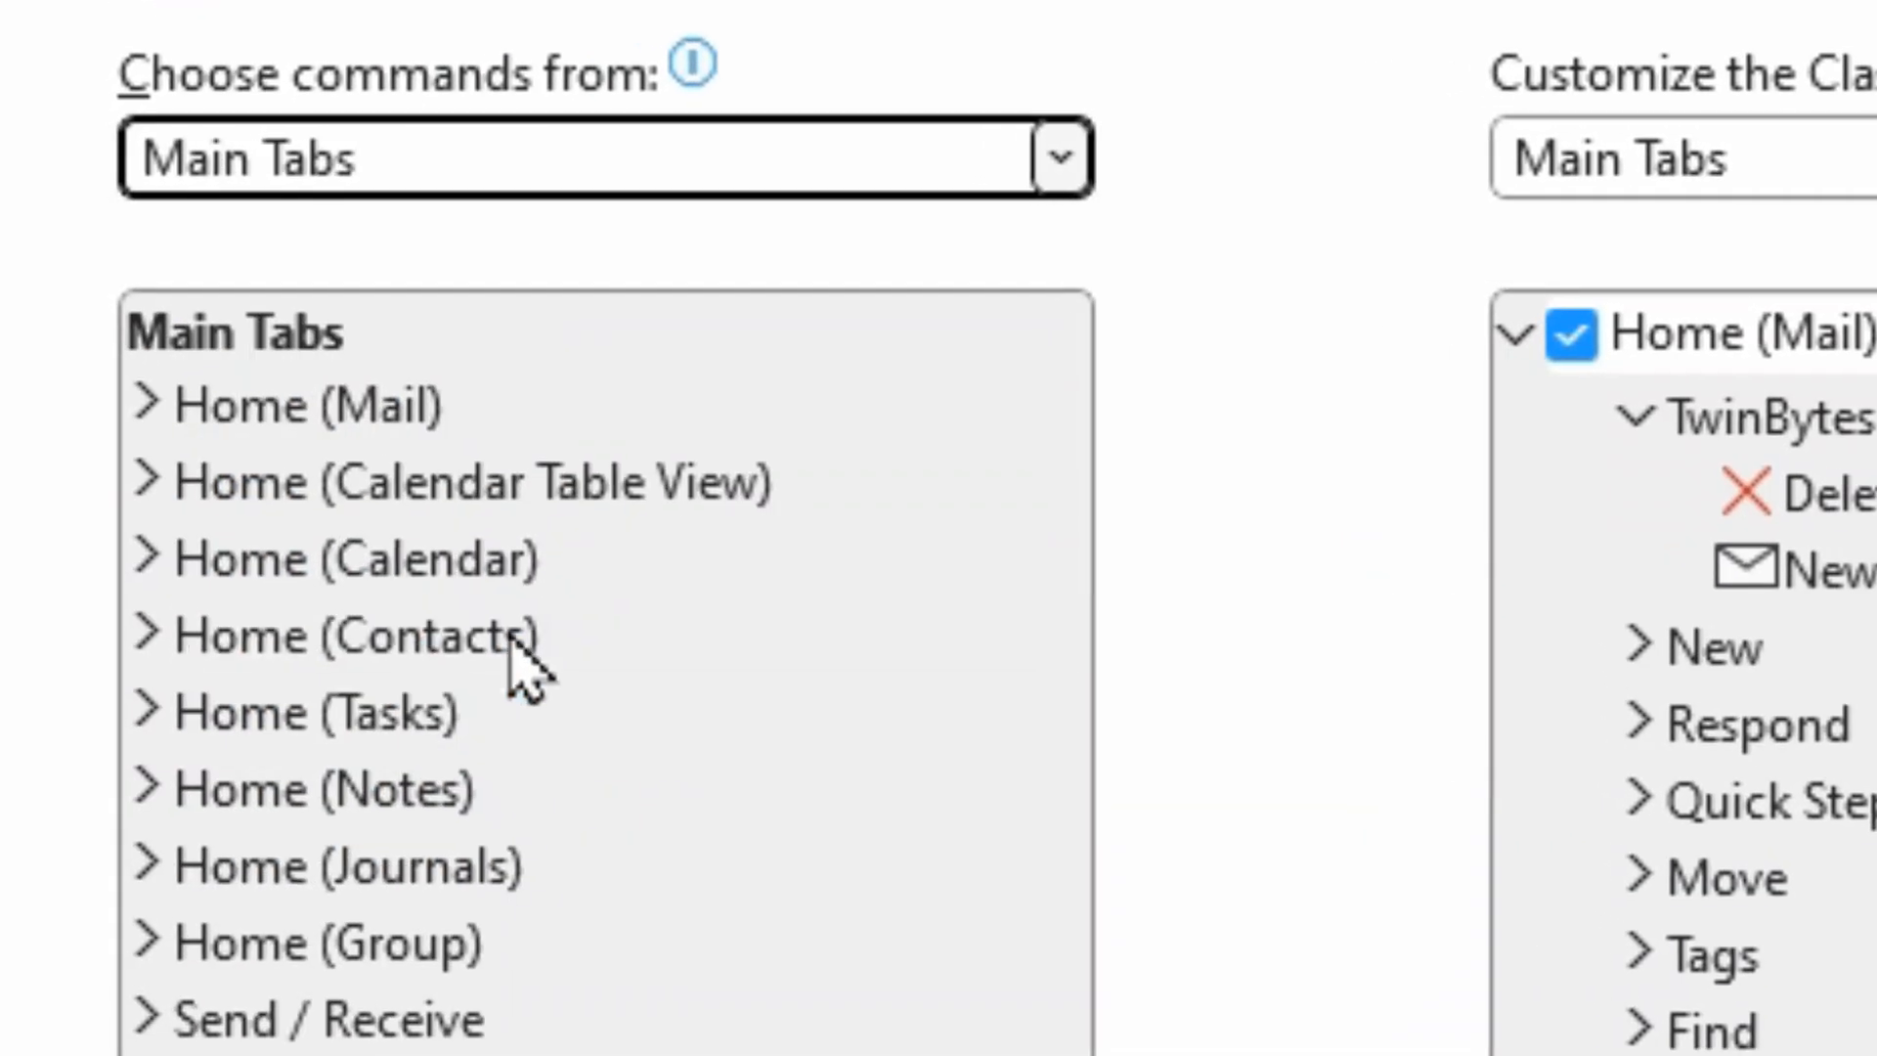
pyautogui.click(152, 410)
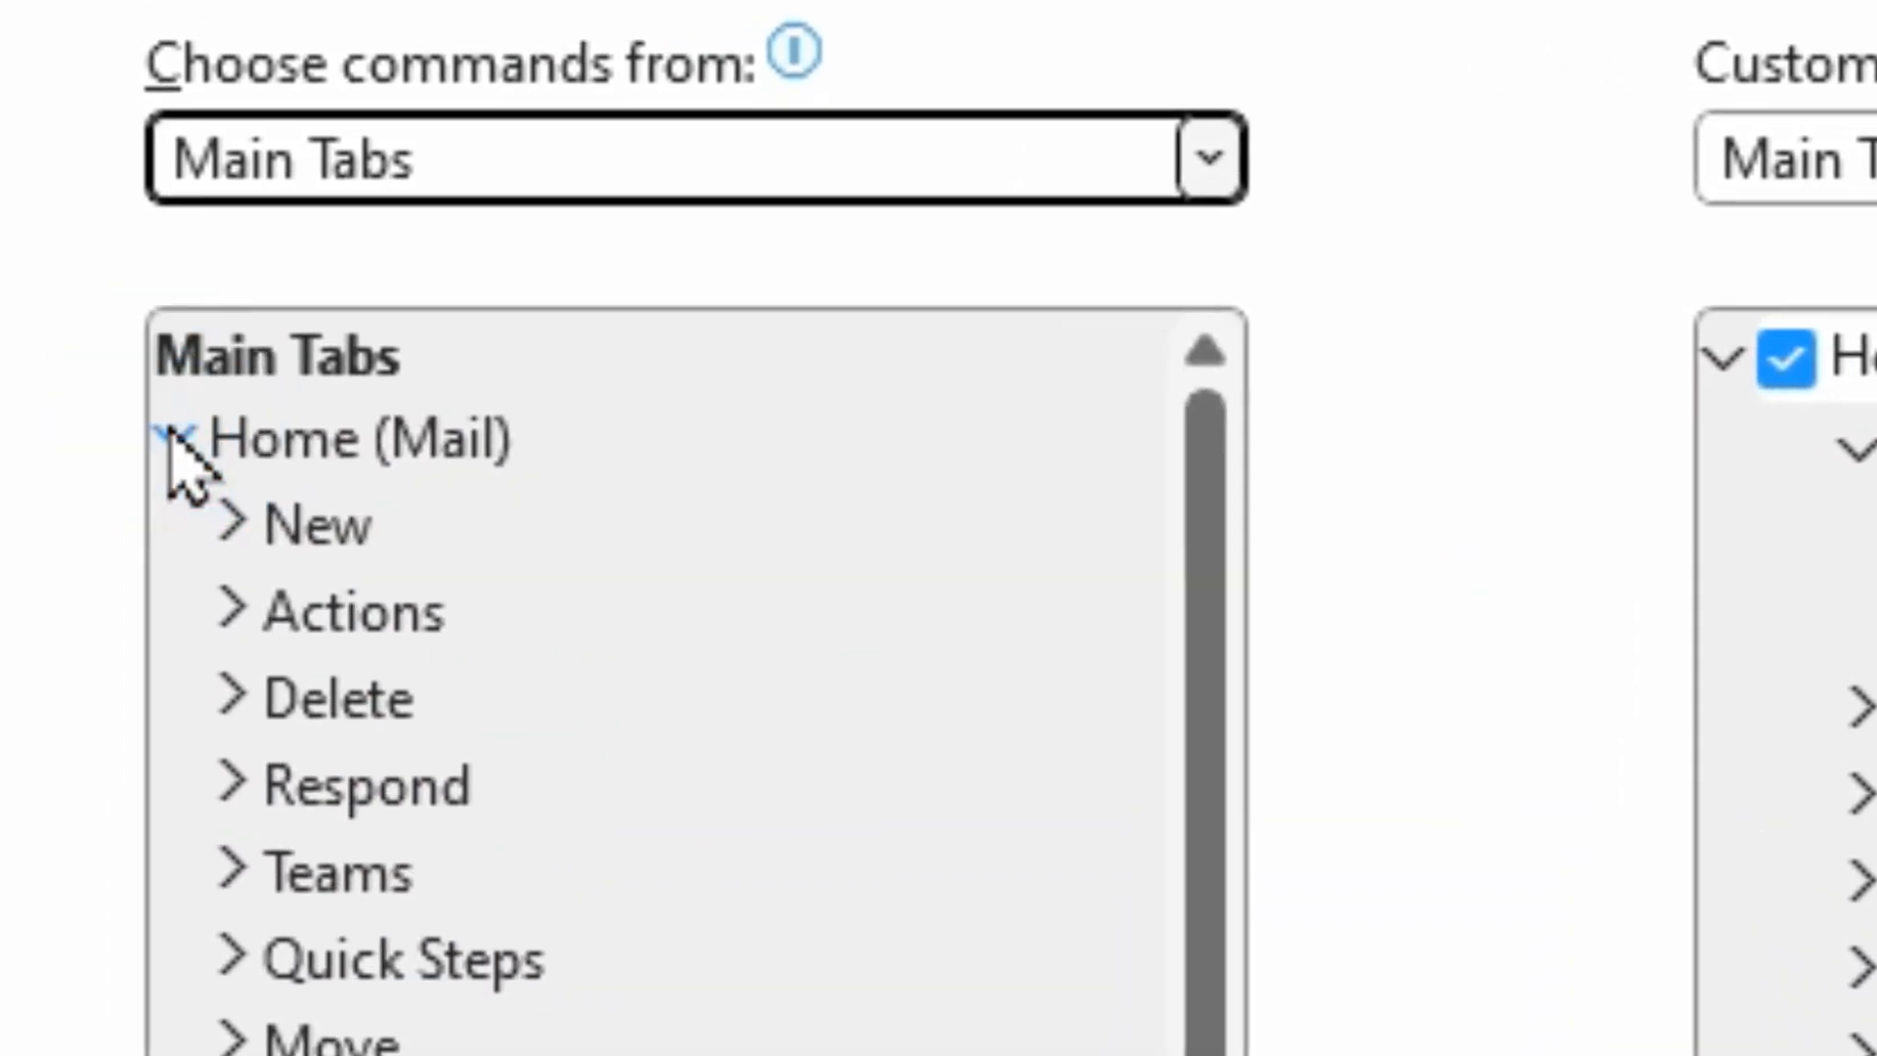
pyautogui.click(242, 536)
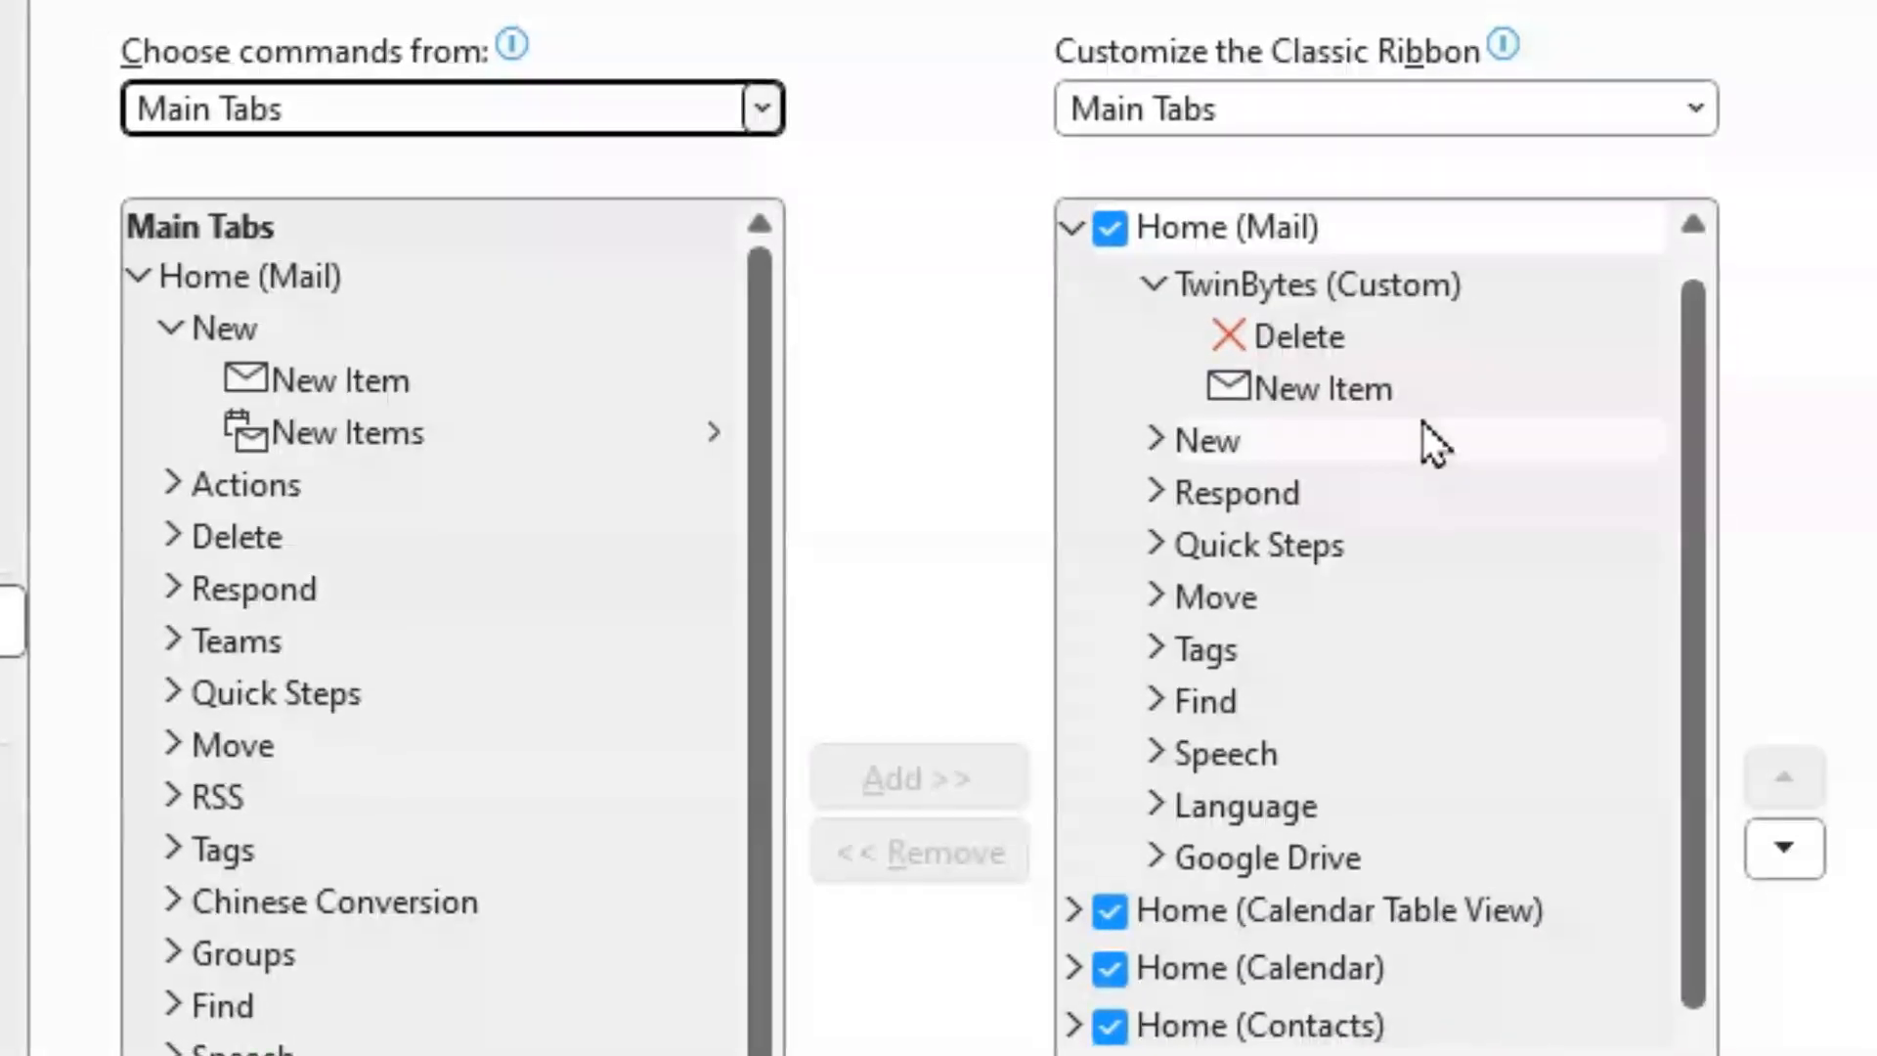
# - Remove the built-in New group from the Home (Mail) ribbon tab
pyautogui.click(1207, 475)
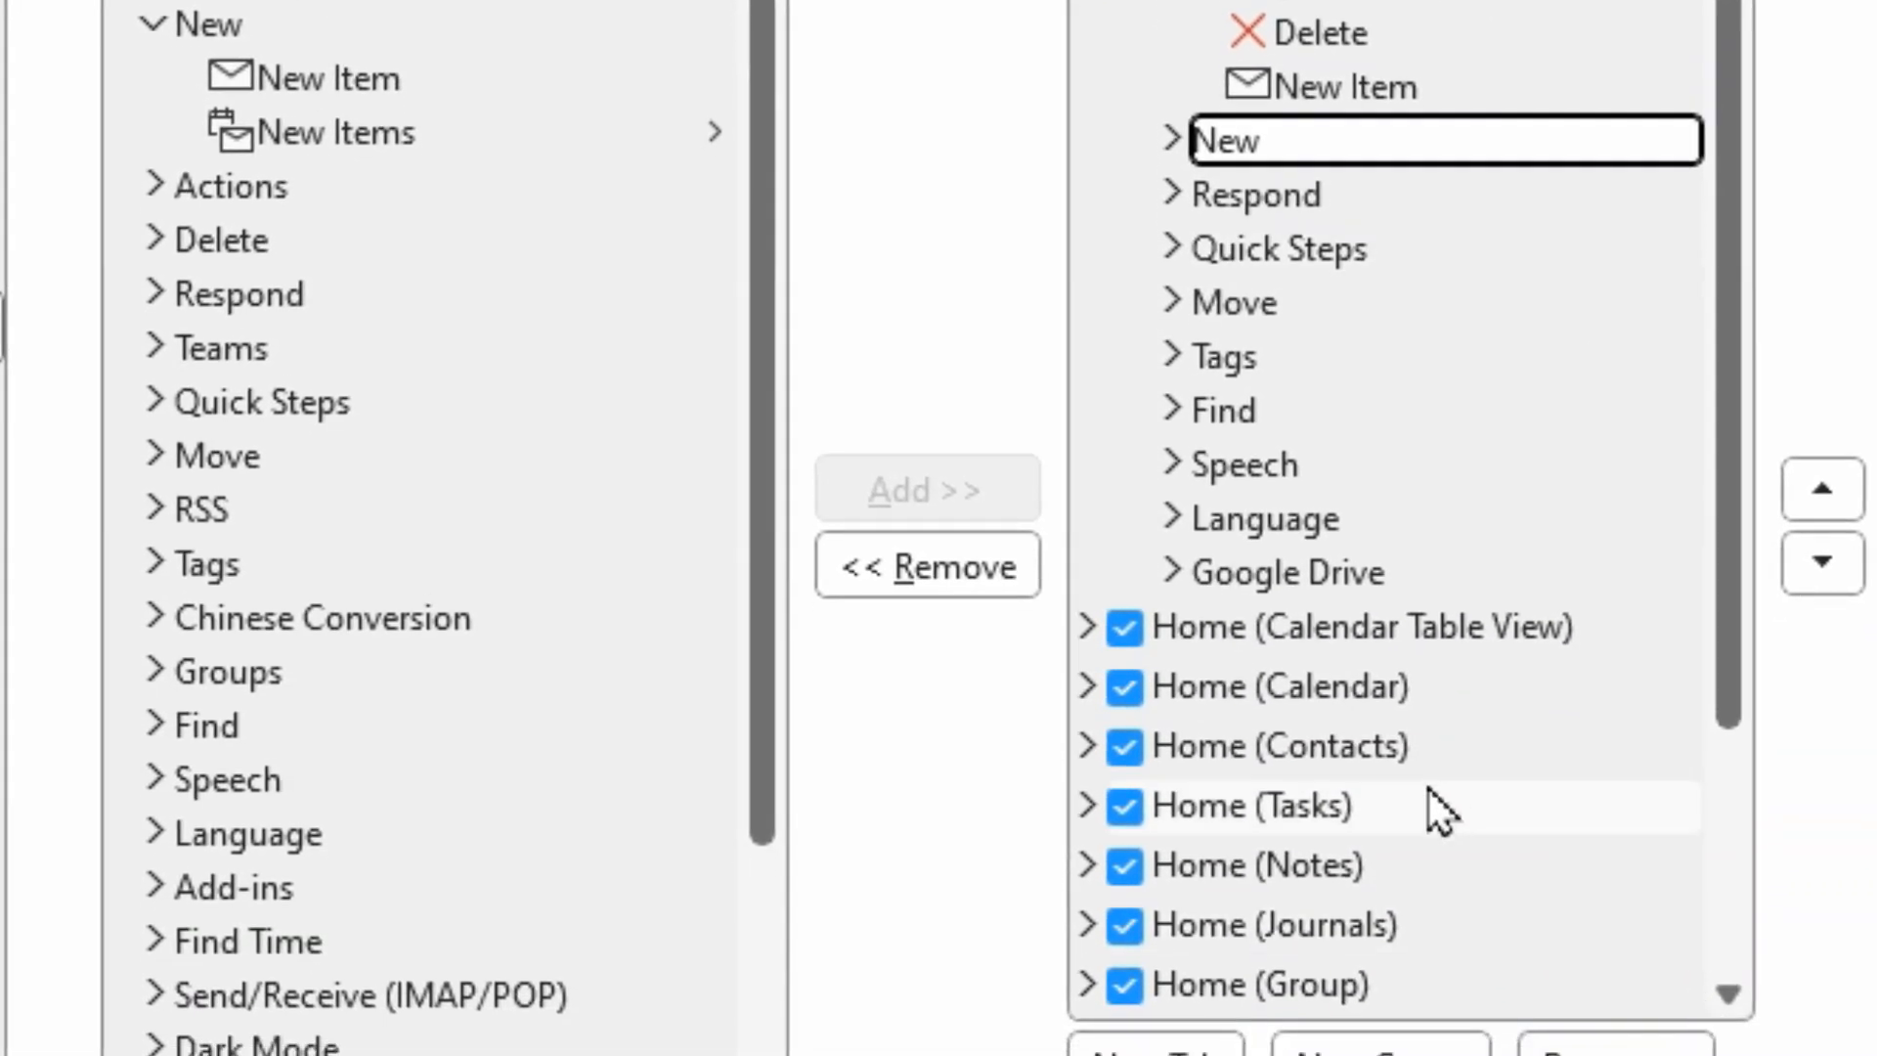
pyautogui.rightClick(1267, 144)
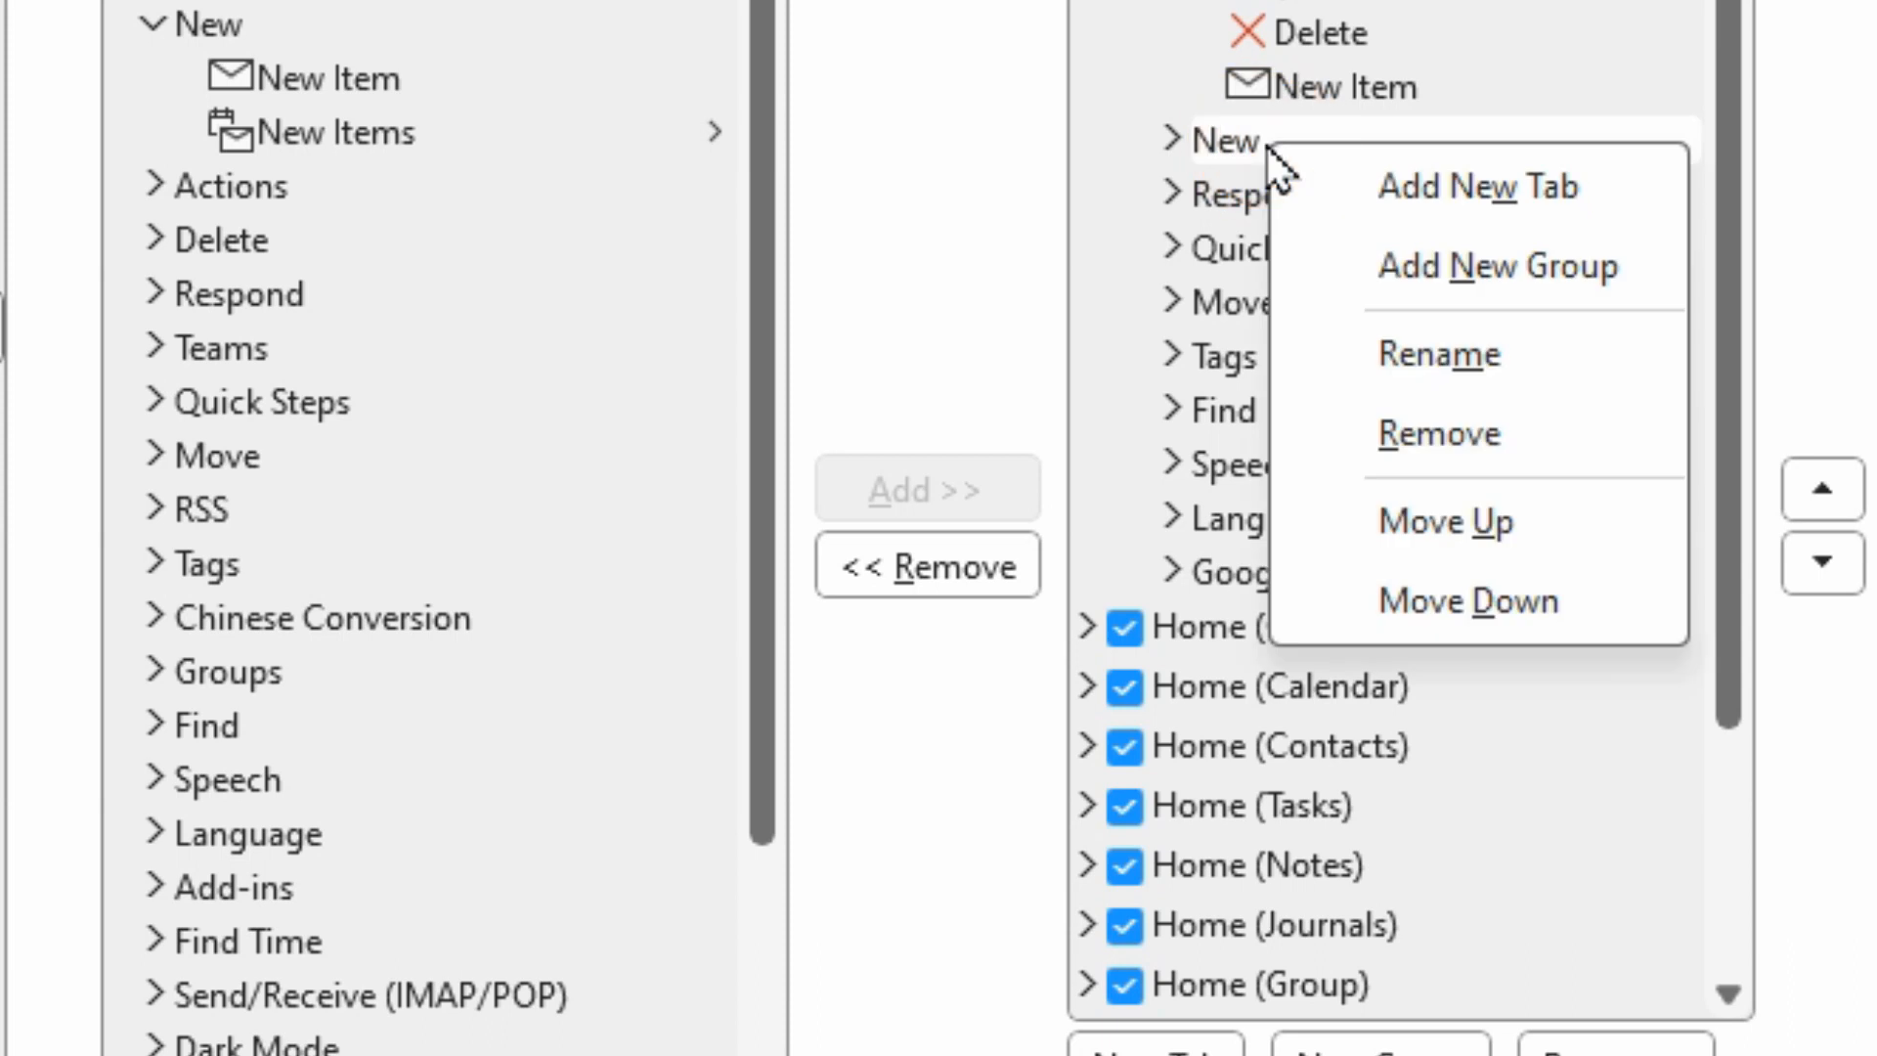
pyautogui.click(1425, 433)
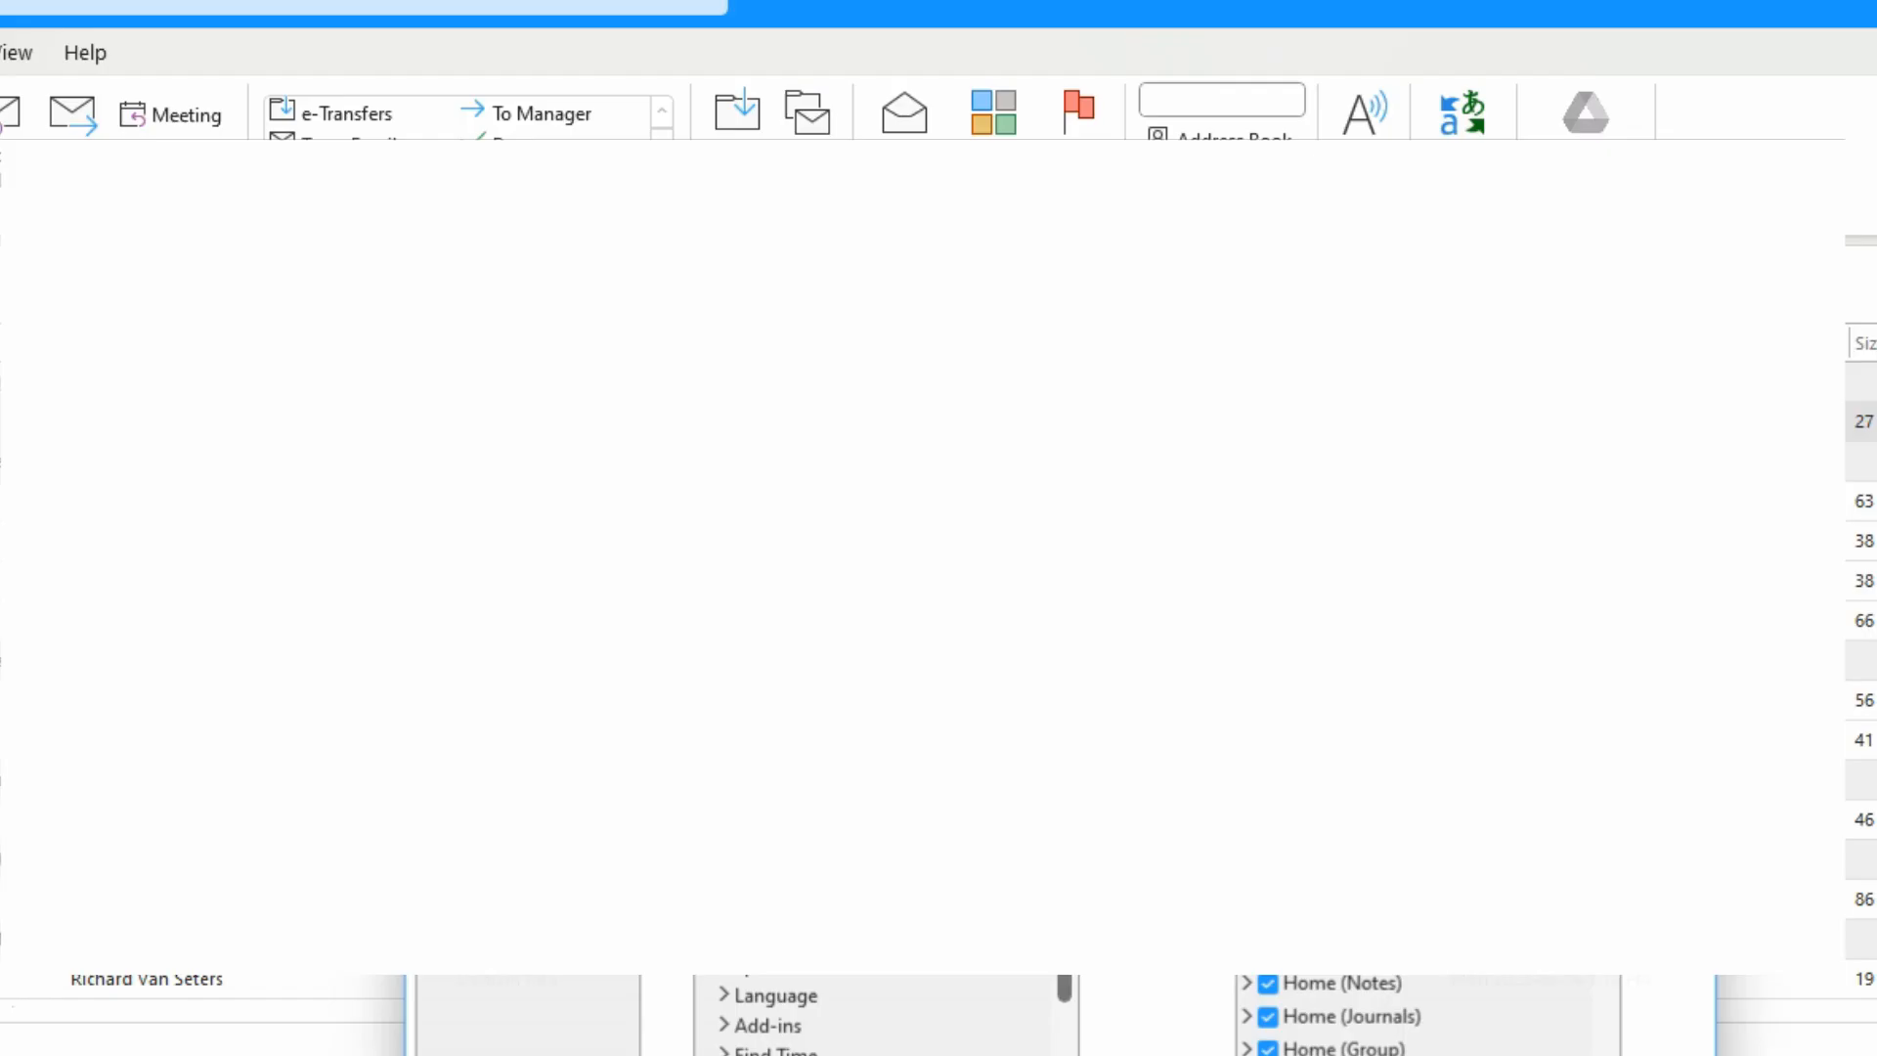